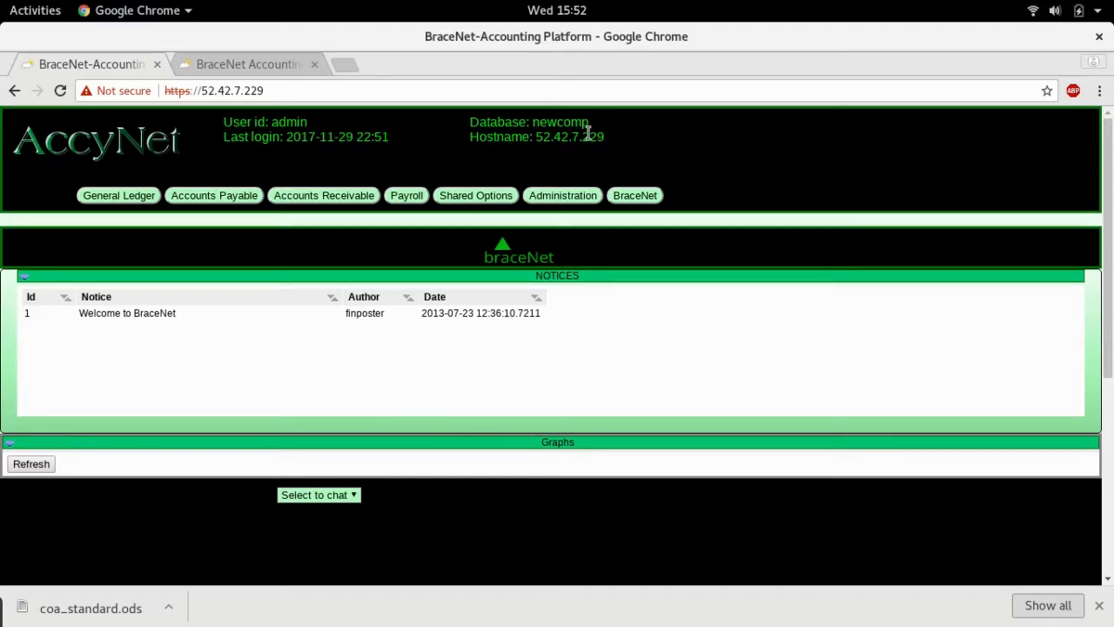
Open the general ledger calendar setup and view the periods of the 2017 calendar year and the 2013 fiscal year.
click(131, 201)
mouse_move(135, 218)
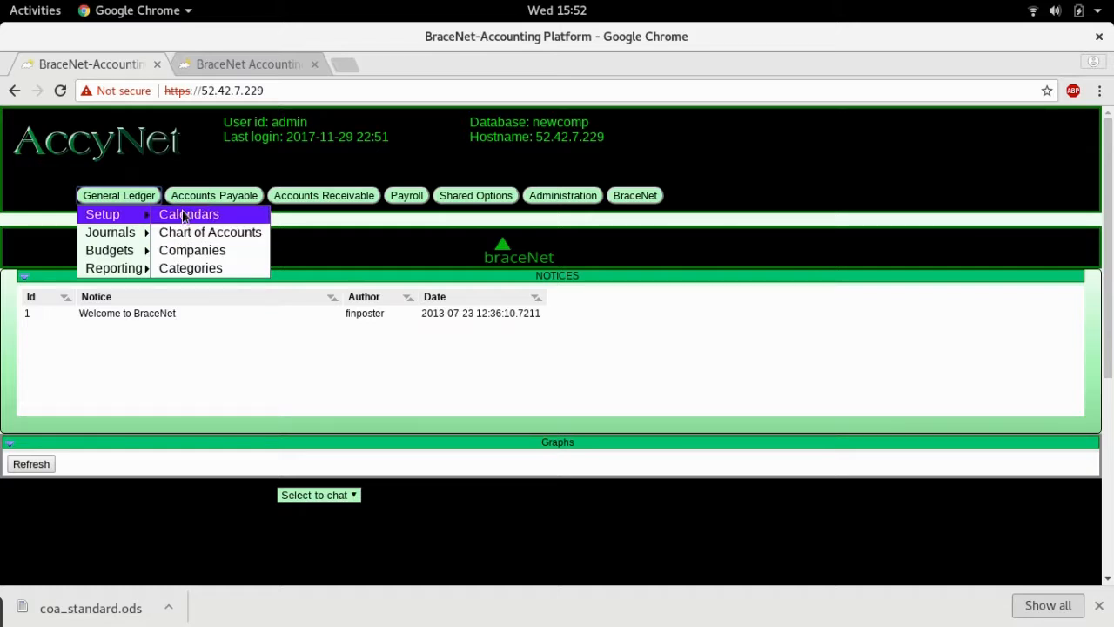
click(235, 216)
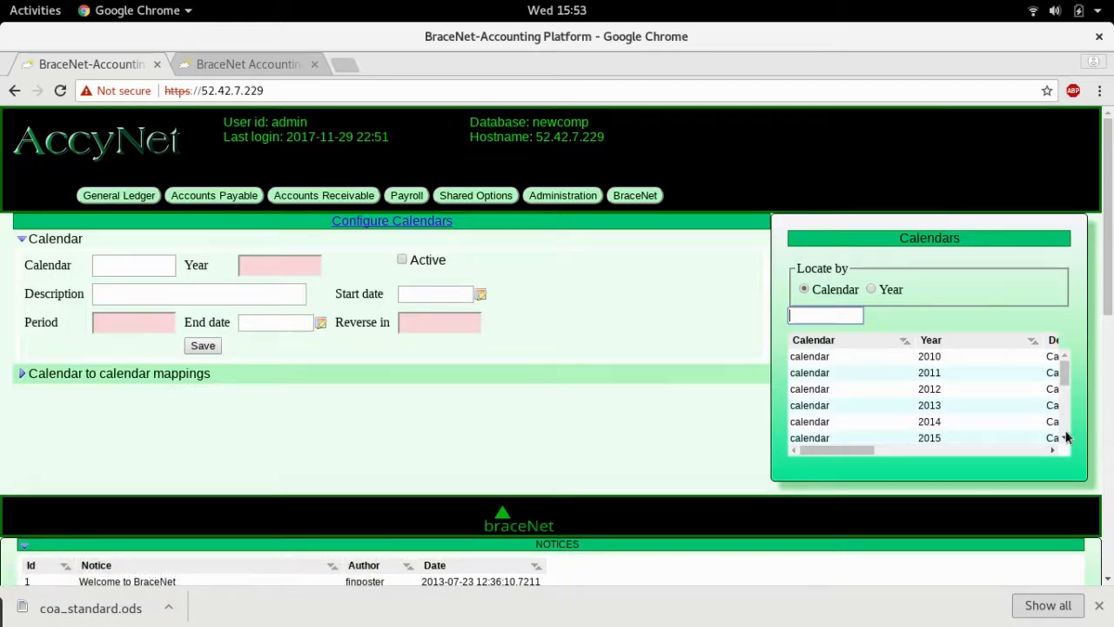
scroll(1067, 438, down, 1)
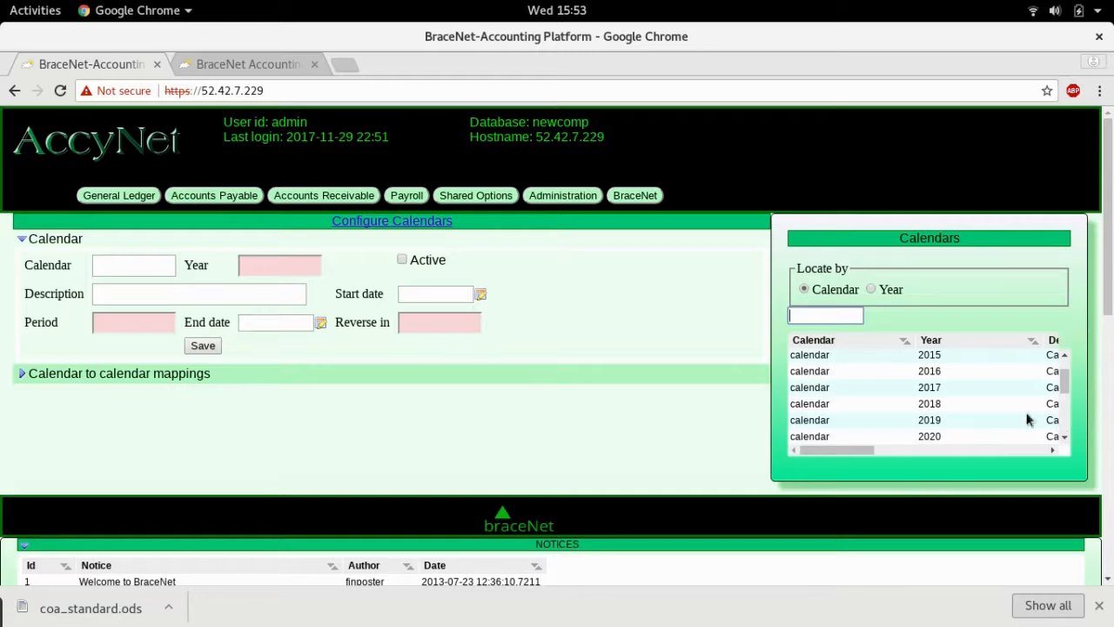
click(825, 387)
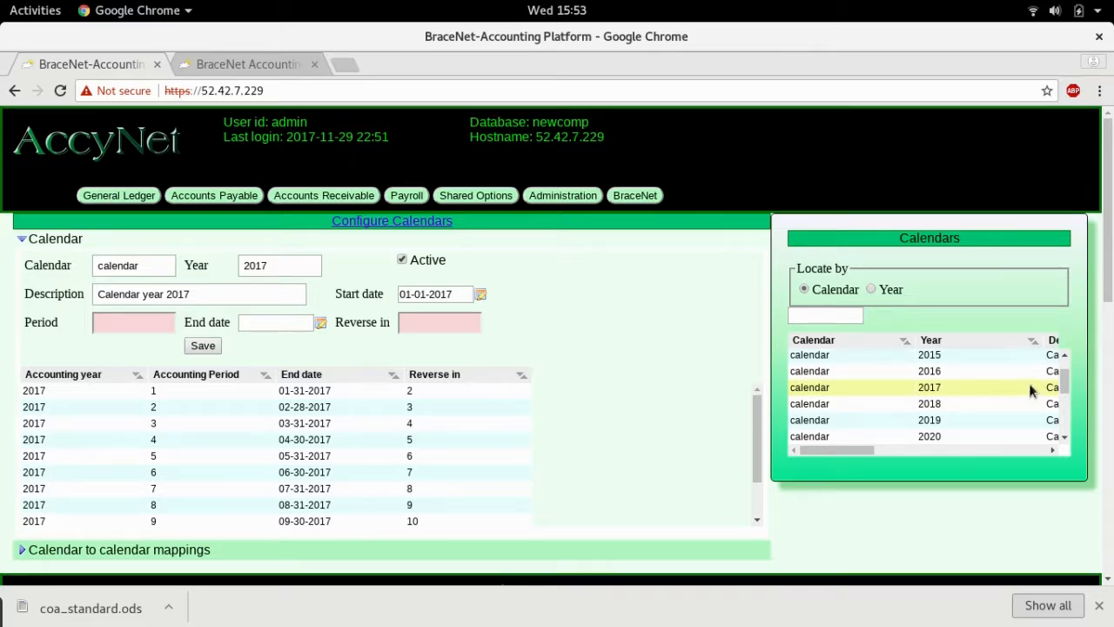
drag(1063, 382, 1073, 432)
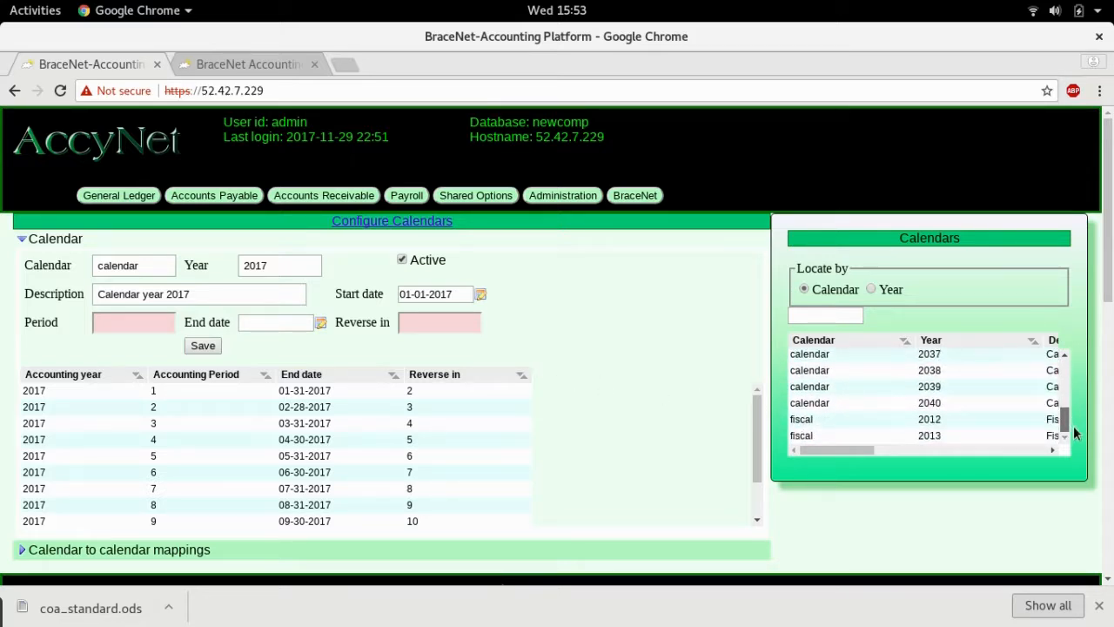
click(803, 437)
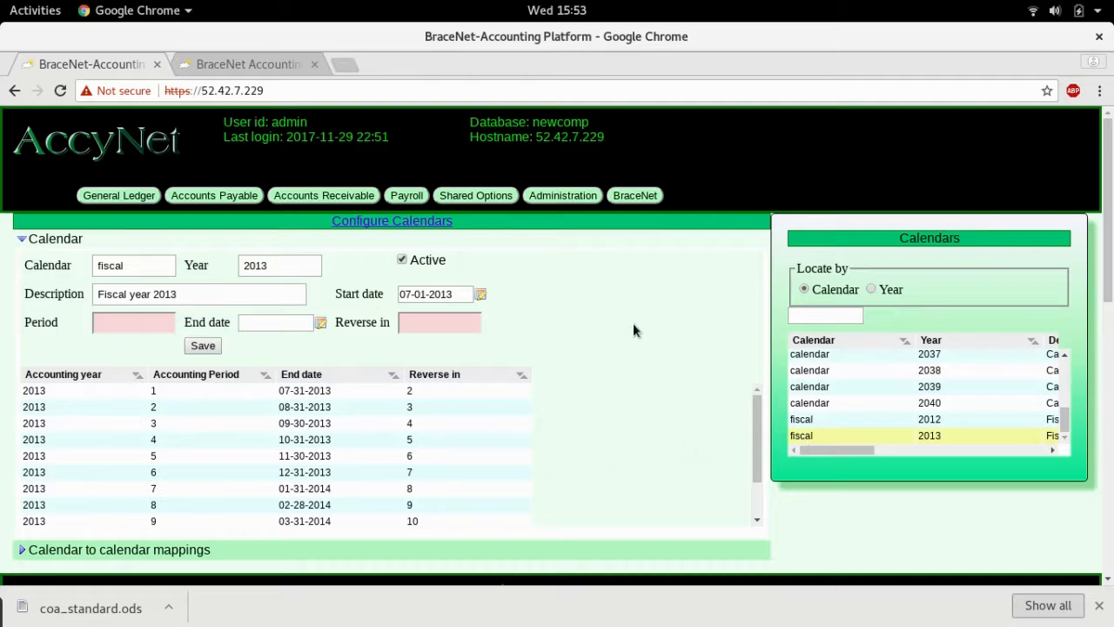
Open the general ledger report categories and check the available actions for the [CASH] category without applying any.
click(105, 200)
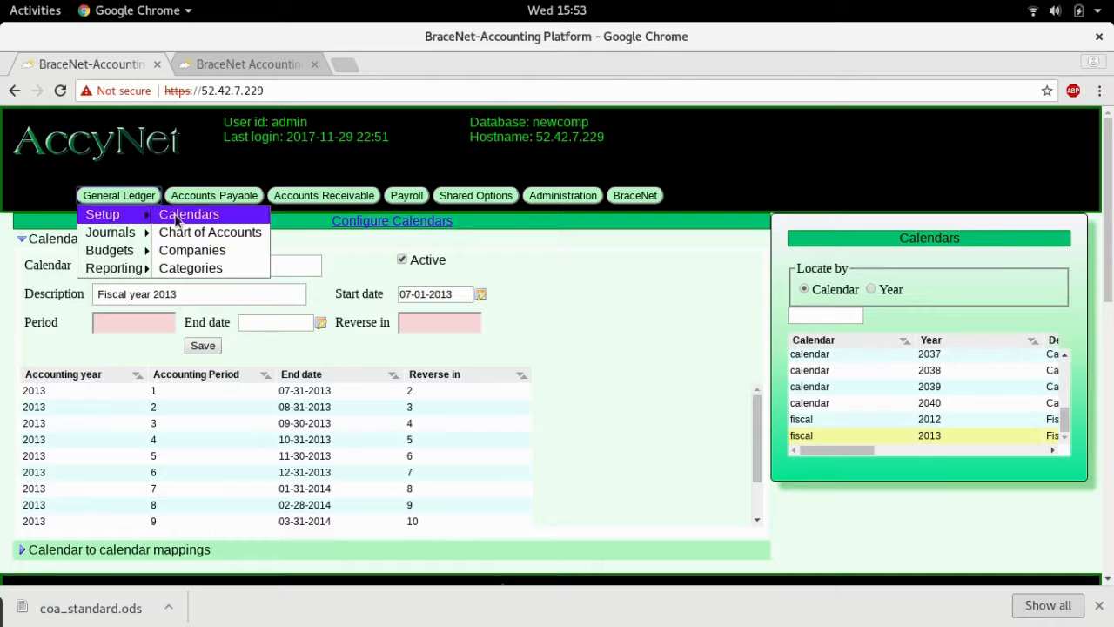
click(187, 269)
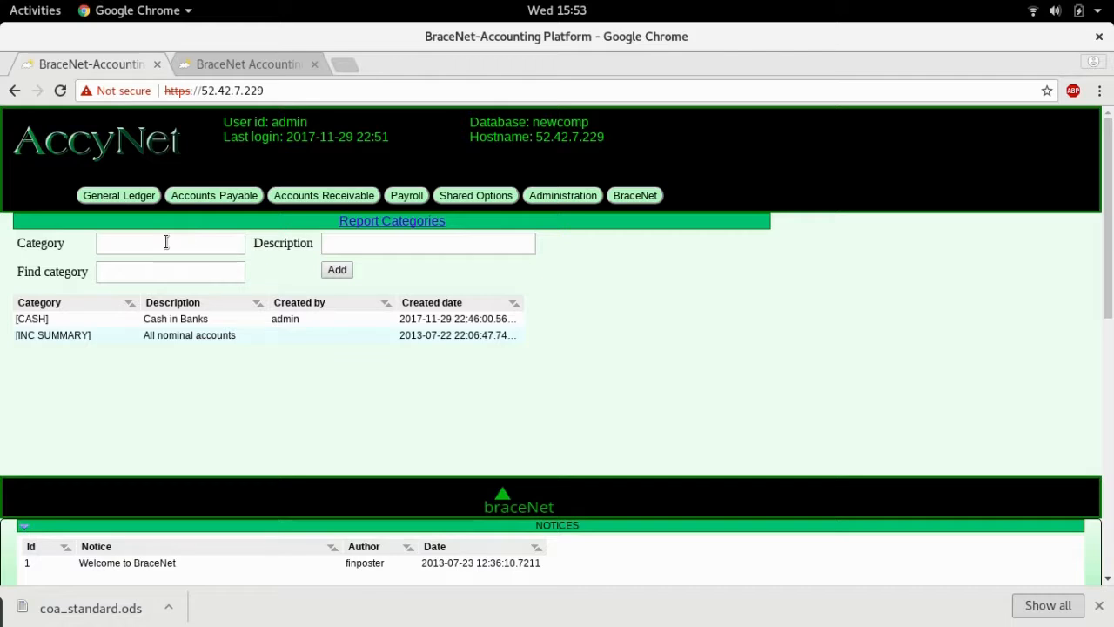
click(179, 318)
right_click(178, 319)
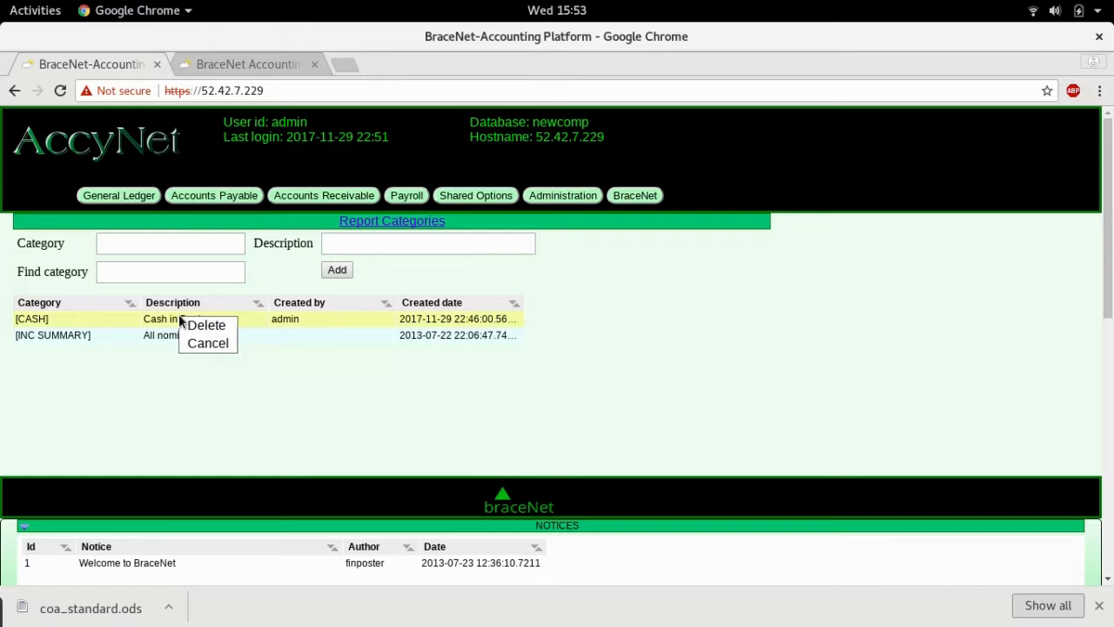
click(205, 343)
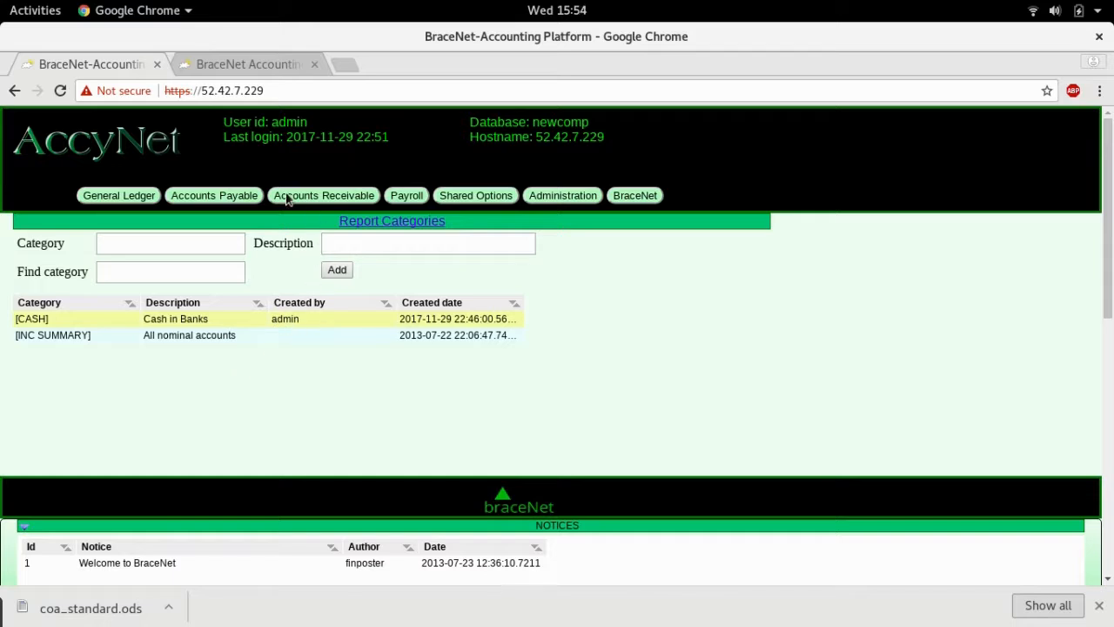
click(157, 242)
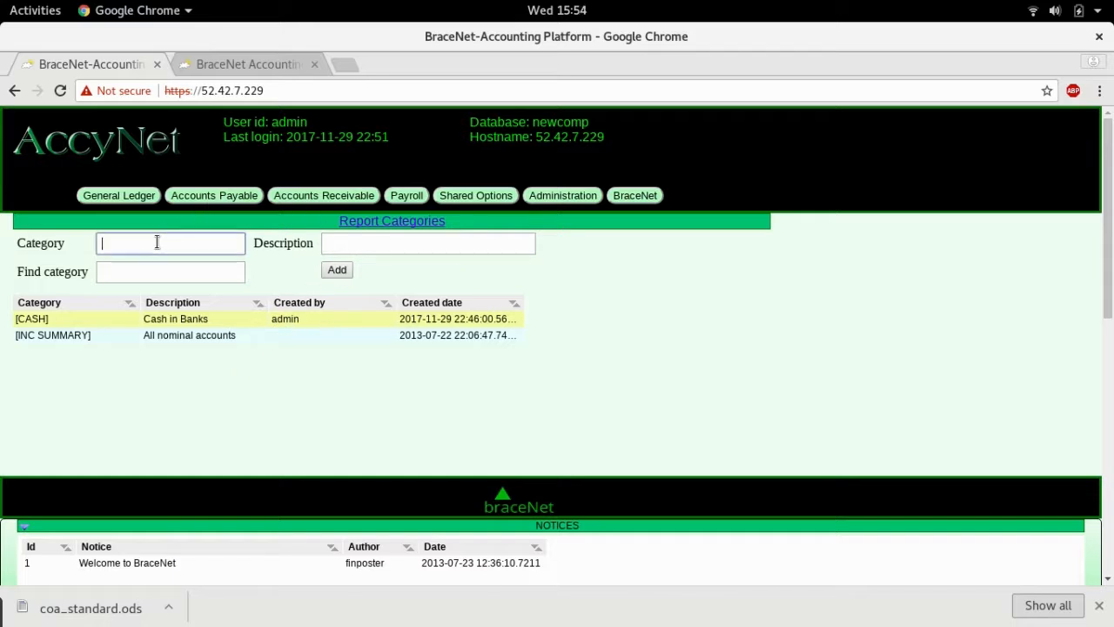
Open the general ledger company setup and enter company code 100 with the description "New client company 100".
click(124, 195)
click(124, 195)
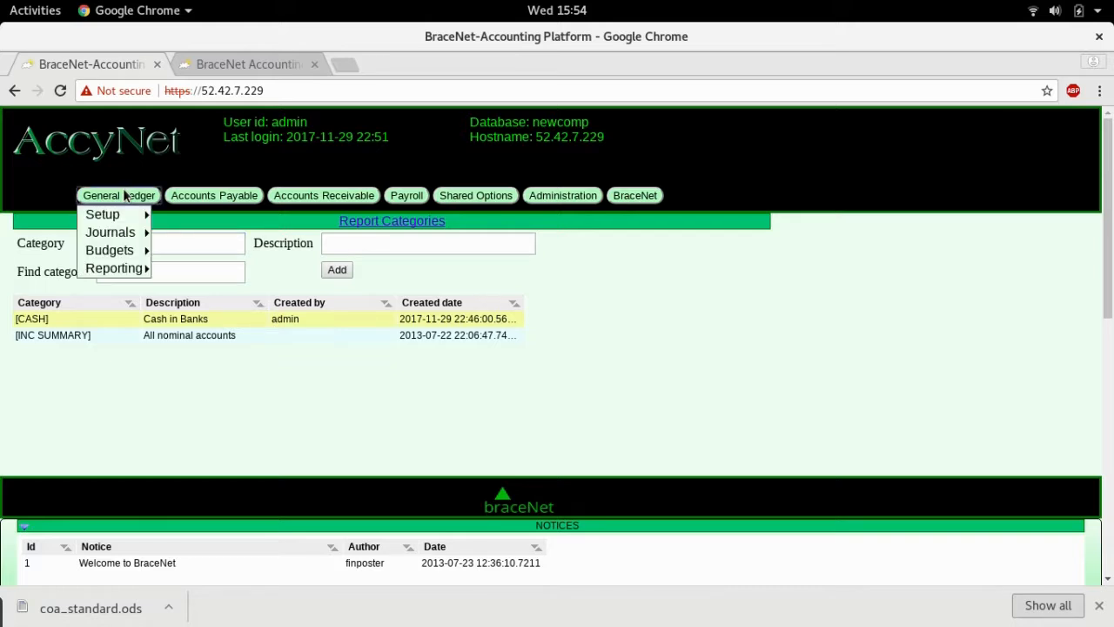
mouse_move(115, 271)
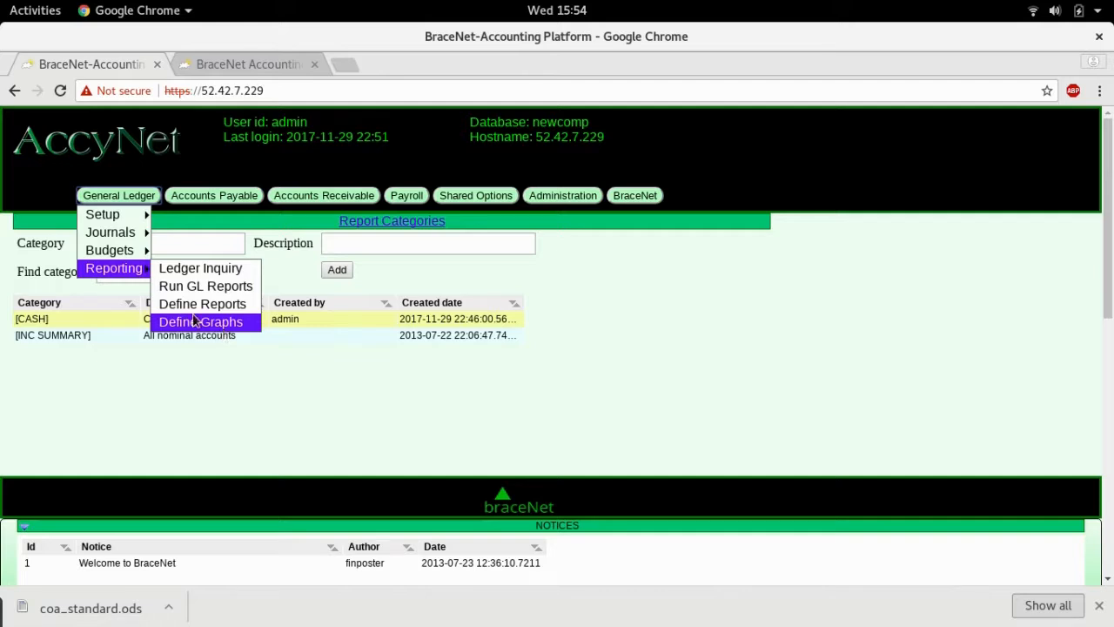
mouse_move(118, 209)
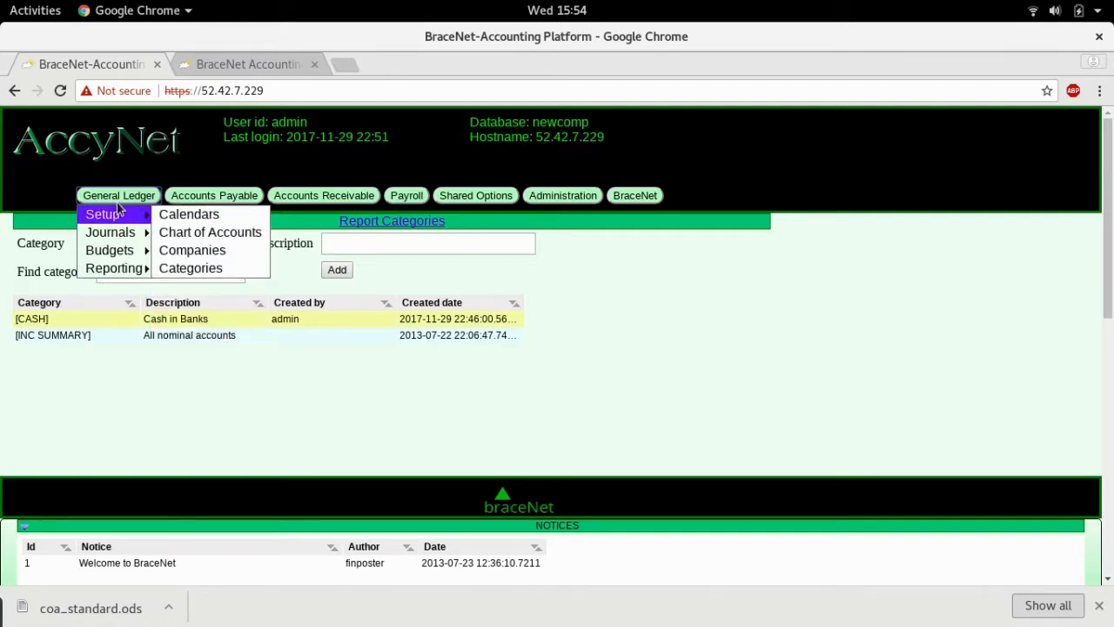
click(185, 252)
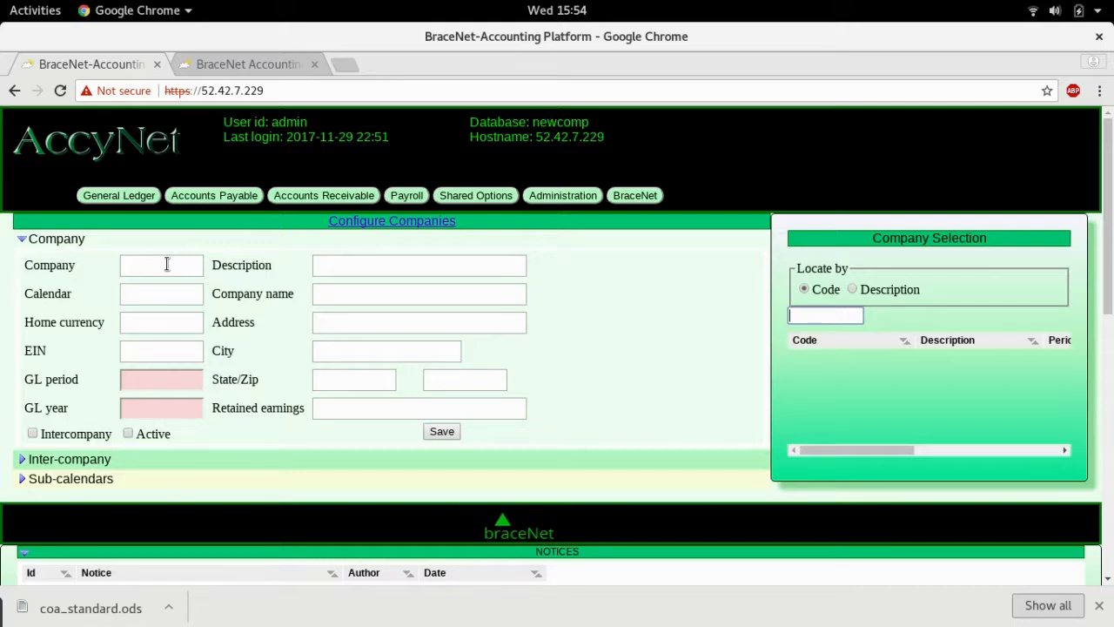
click(167, 265)
text(1)
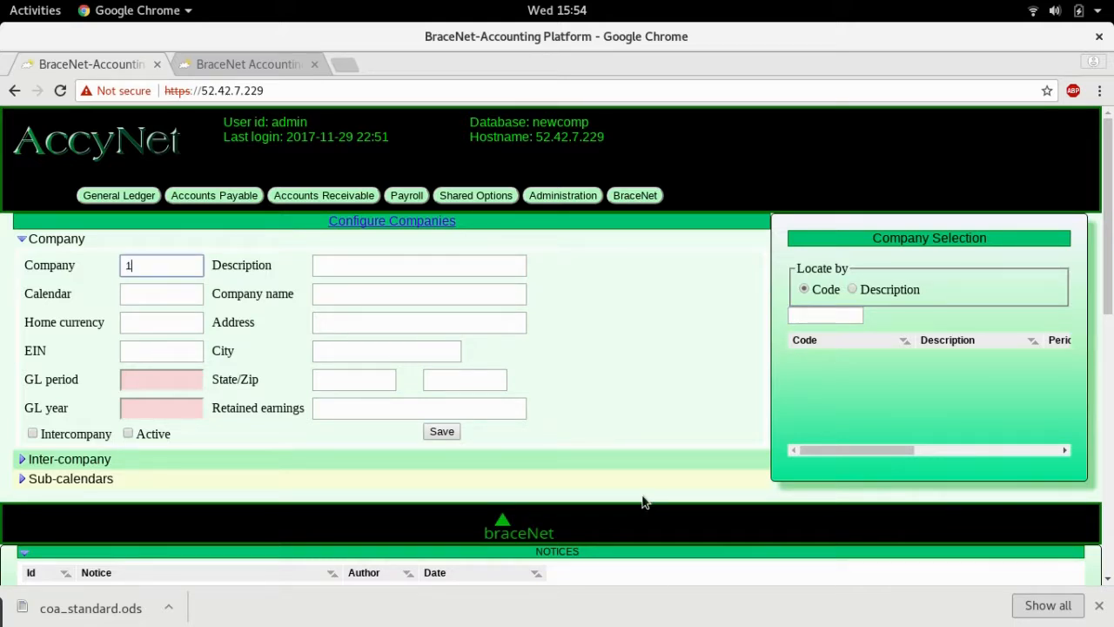
text(00)
key(Tab)
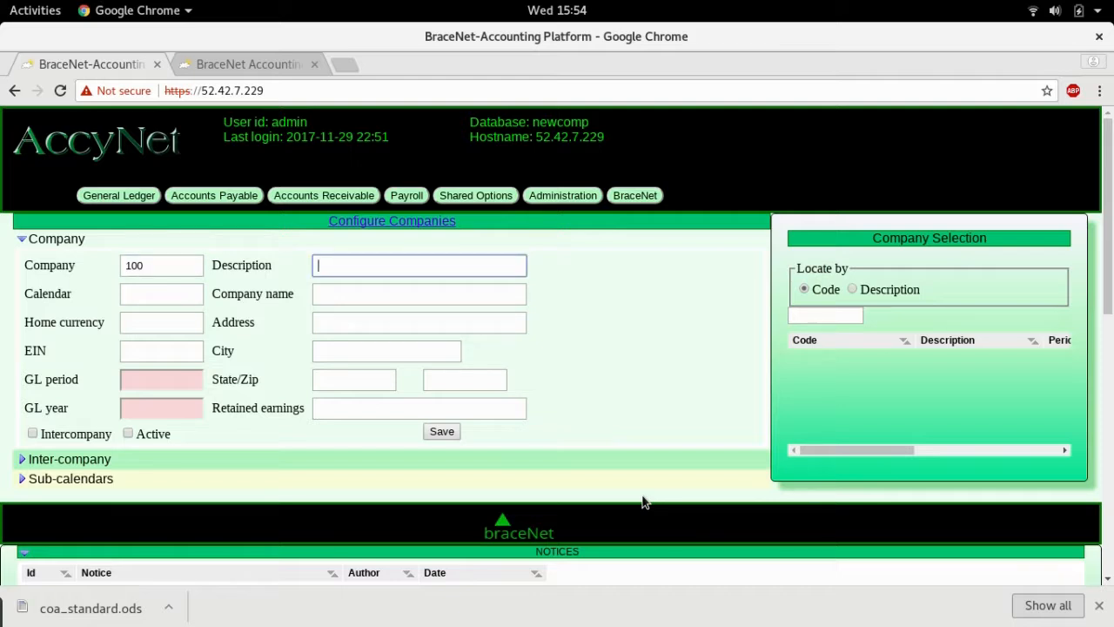
text(New client compan)
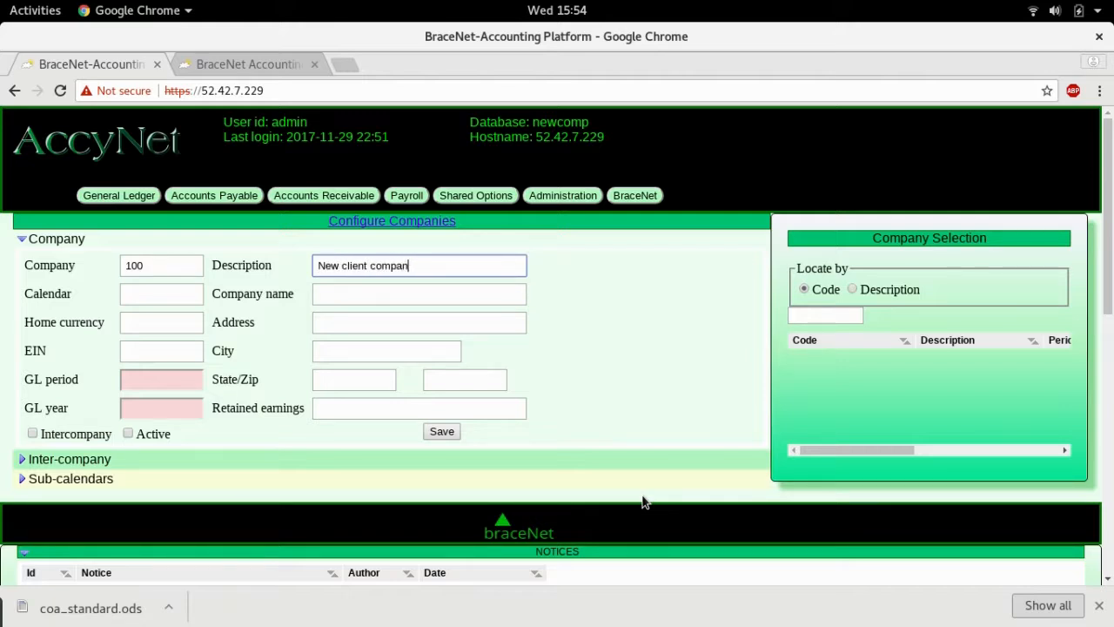
text(y 100)
key(Tab)
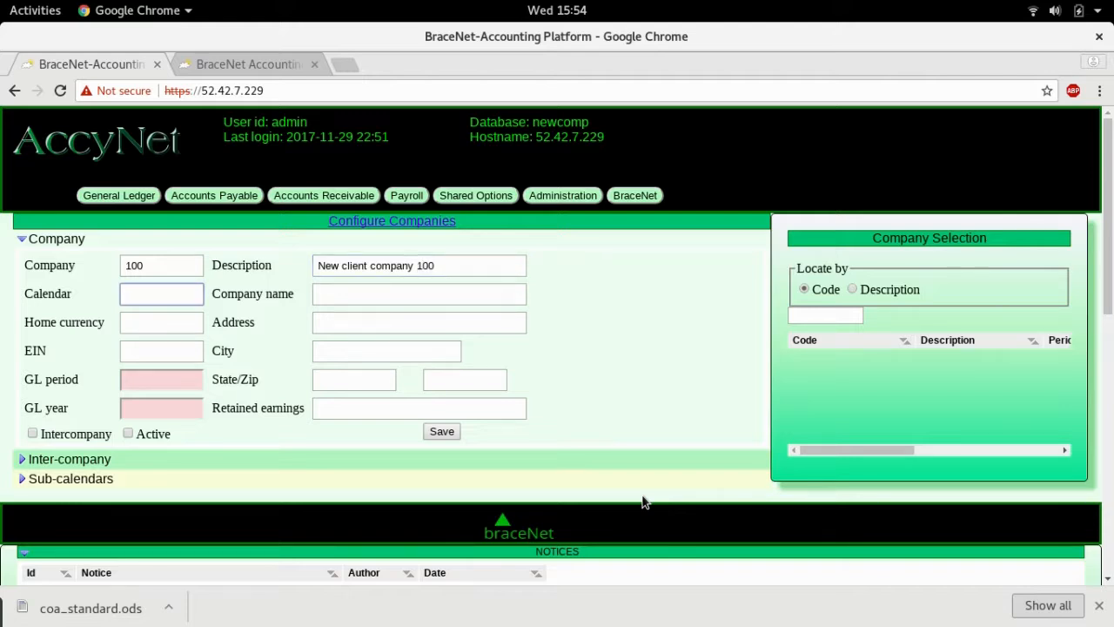
Set the calendar to "calendar", company name NewCo Inc., home currency USD and GL period 1, and fill in the EIN, street address and city.
text(calendar)
key(Tab)
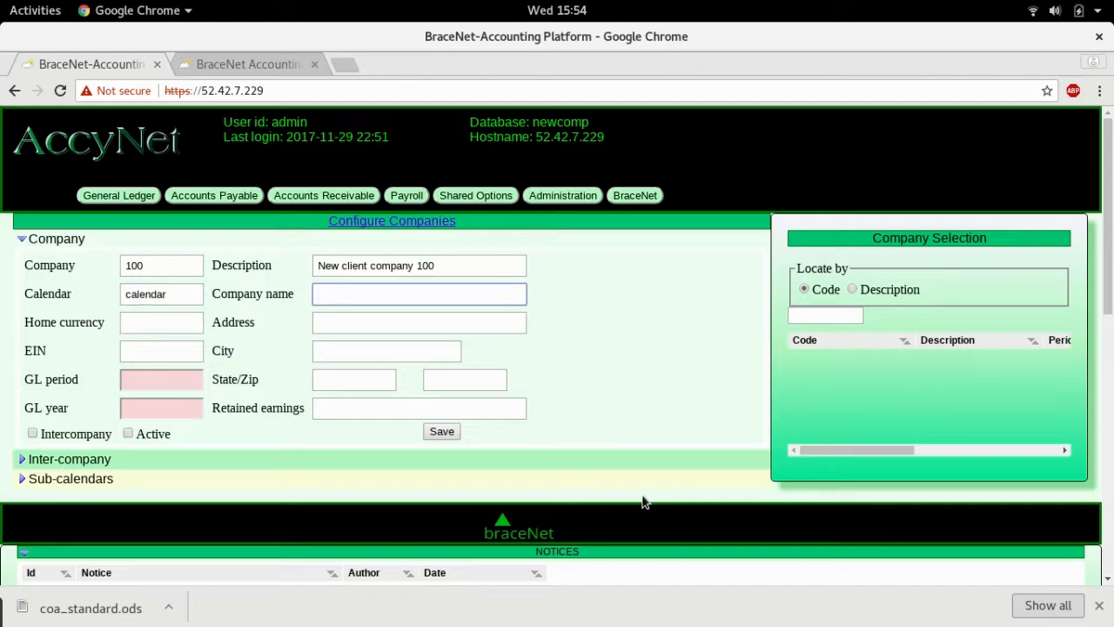
text(NewCo Inc.)
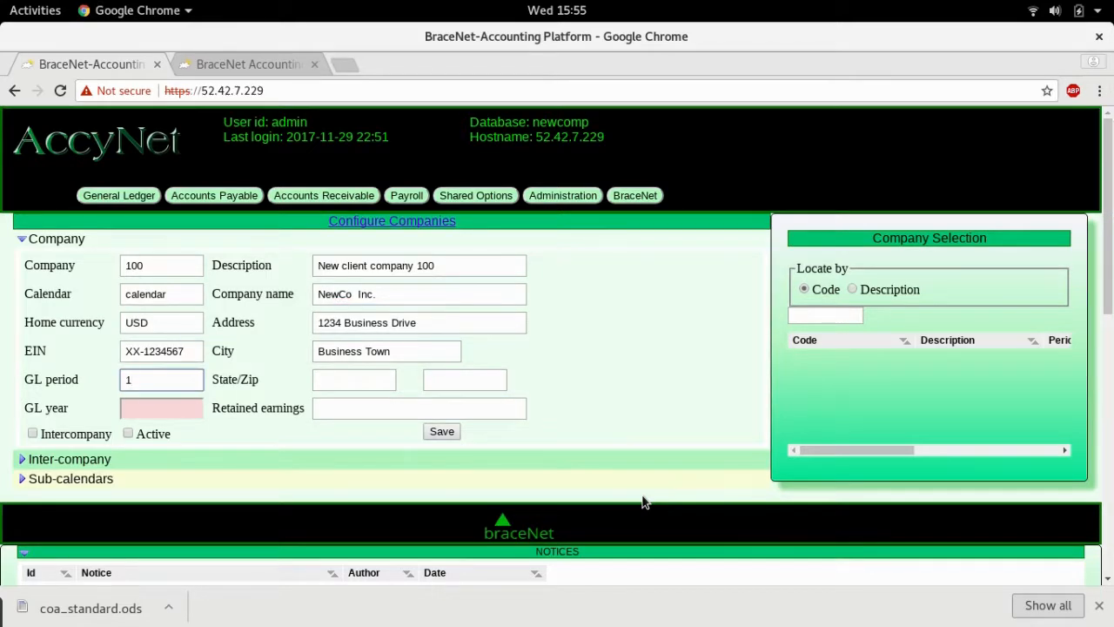
key(Tab)
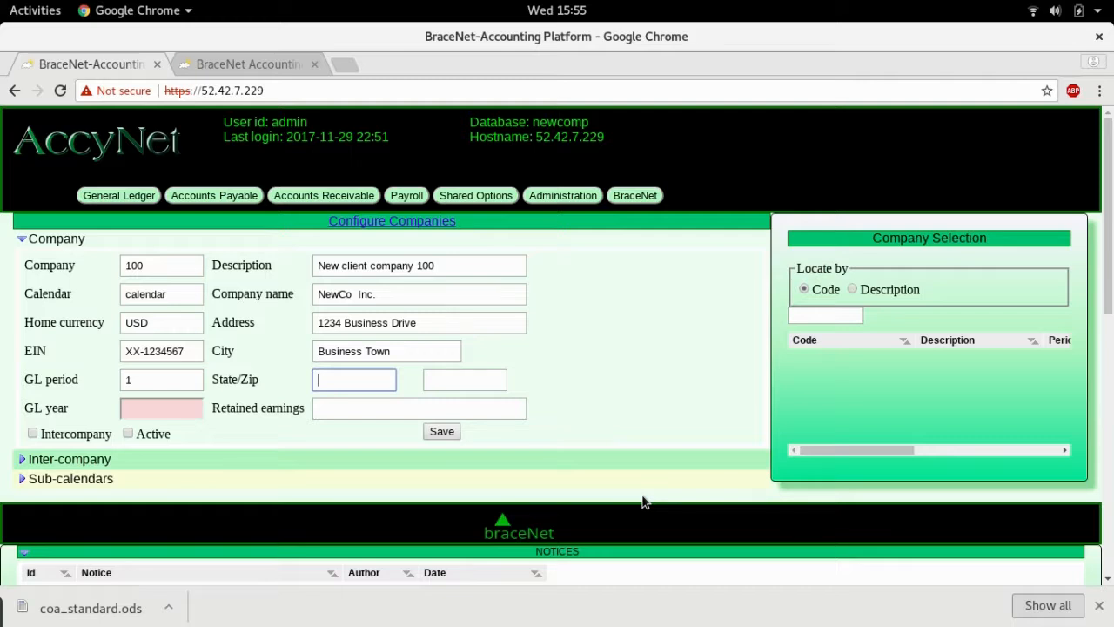
Fill in the company's state and ZIP code, set the GL year to 2017, and save the company without a retained earnings account.
text(CO)
key(Tab)
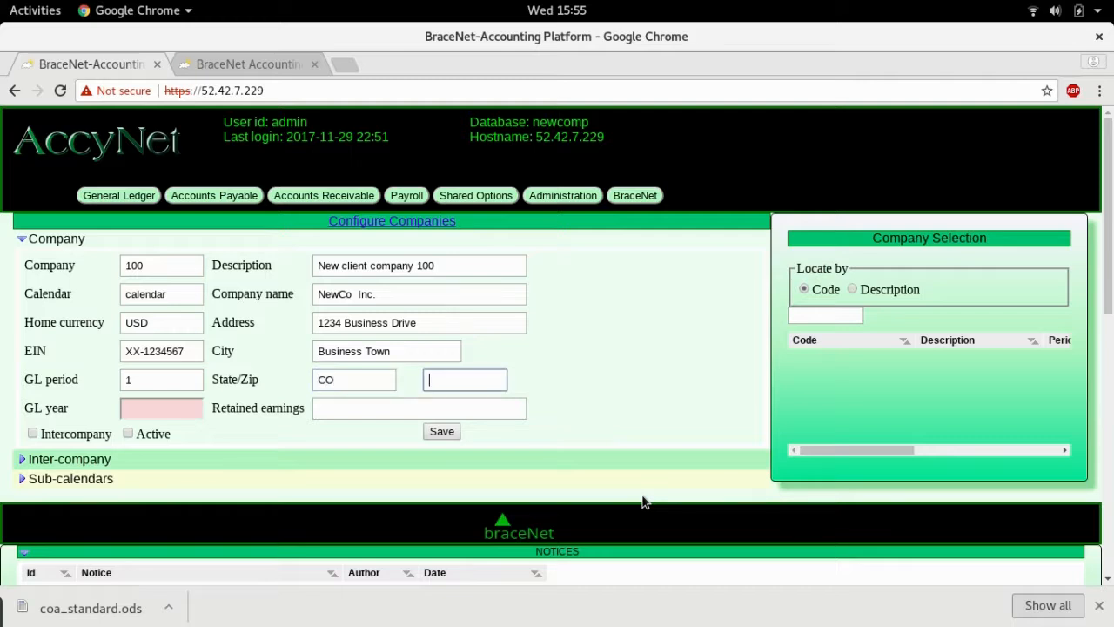
text(81001)
key(Tab)
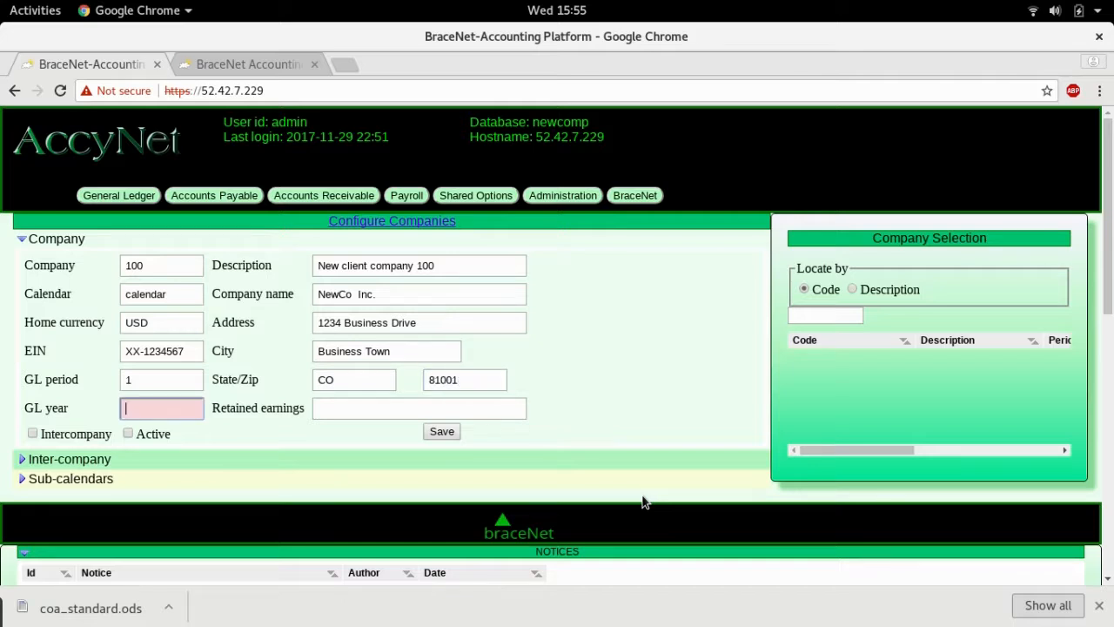
text(2017)
key(Tab)
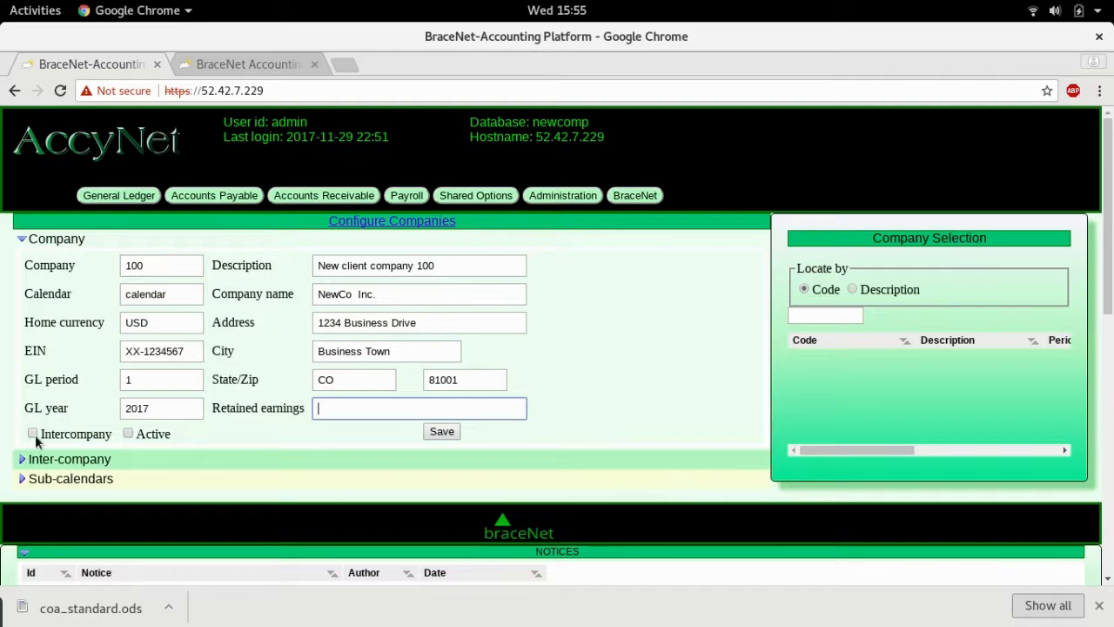
click(441, 432)
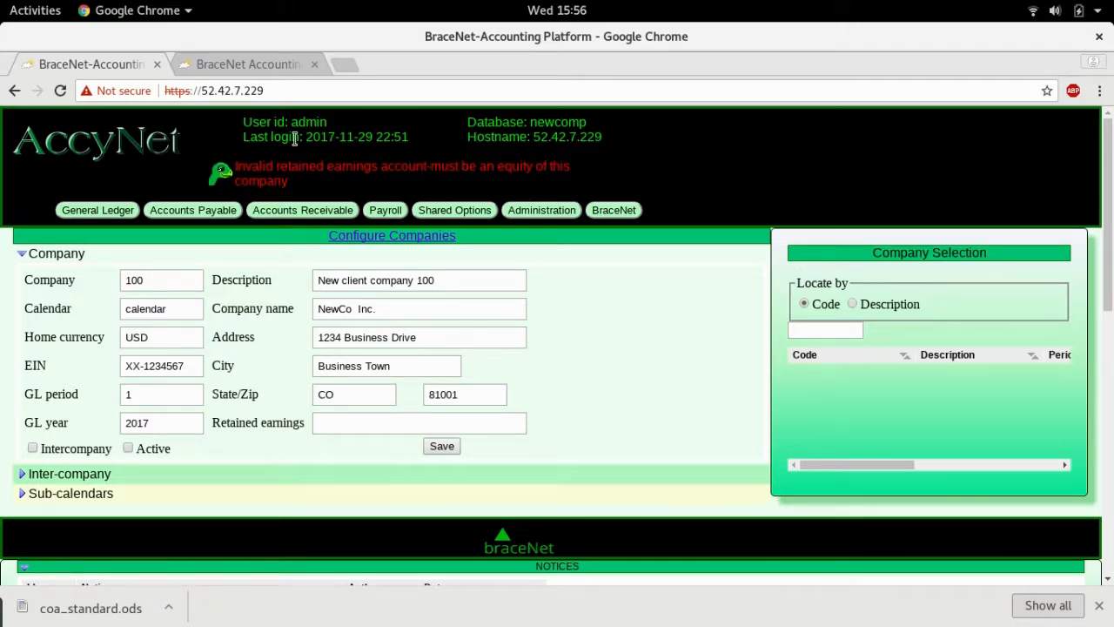
click(223, 175)
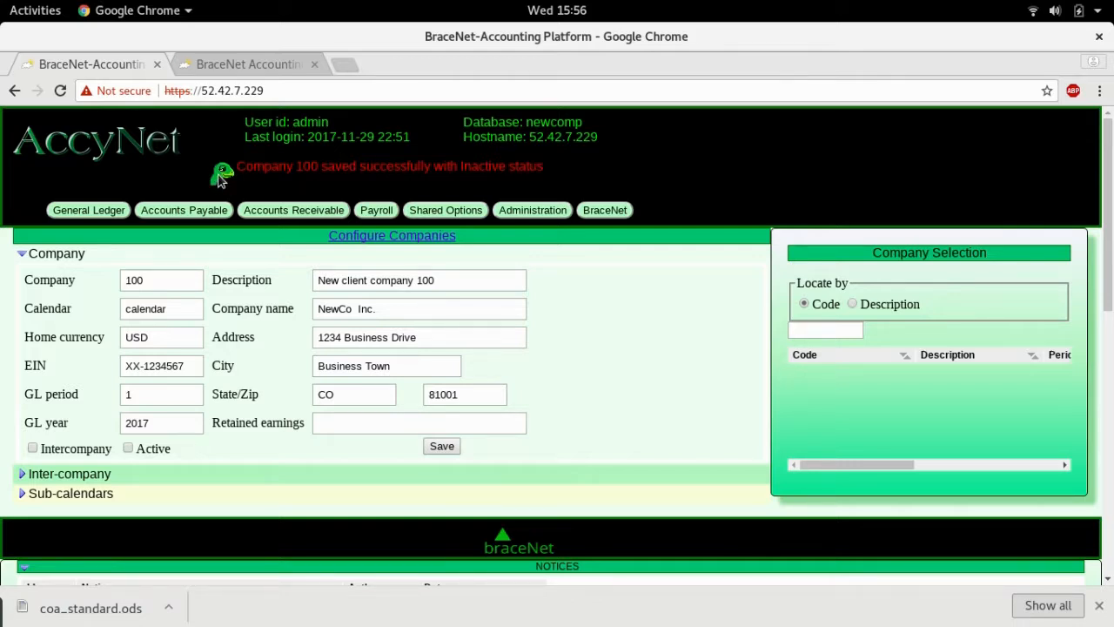
Open the Chart of Accounts setup, look over its Translations section, and expand the Import section.
click(88, 209)
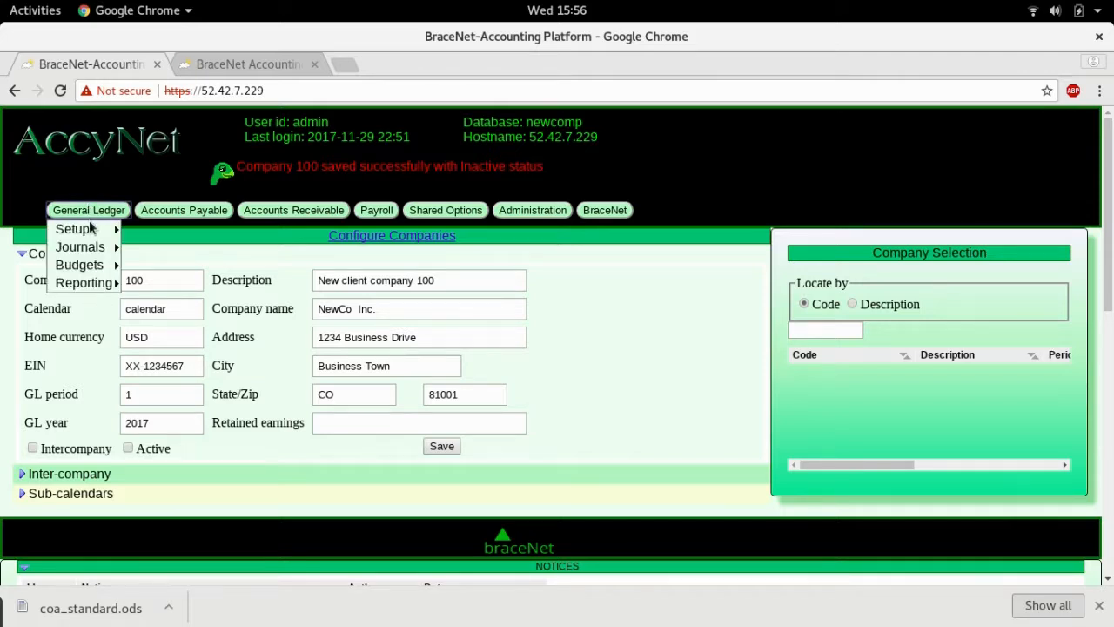
mouse_move(90, 228)
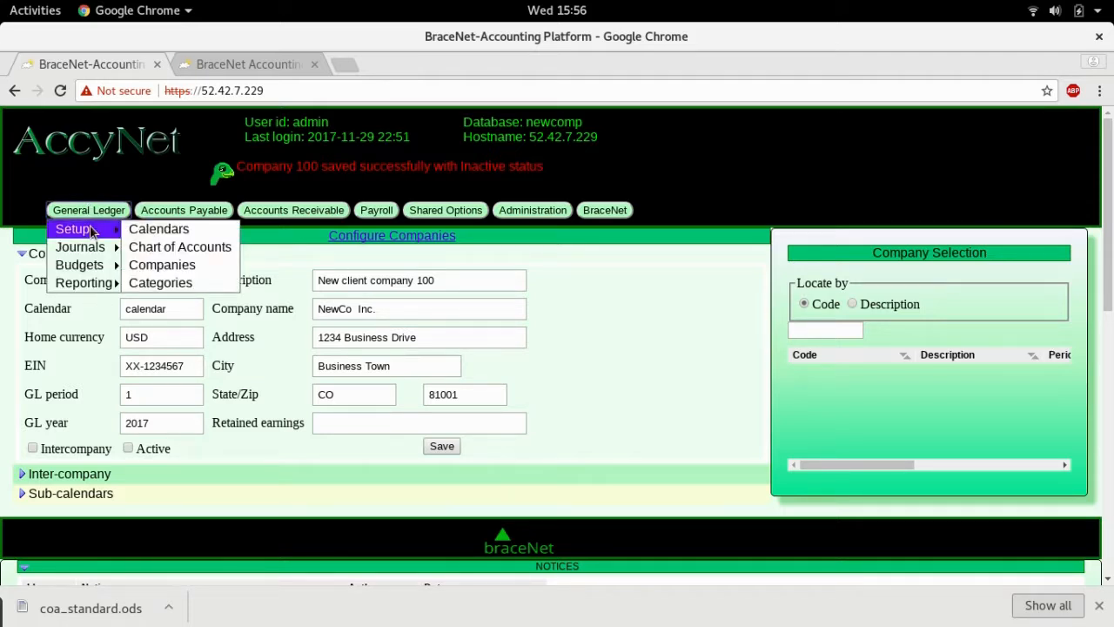
click(146, 252)
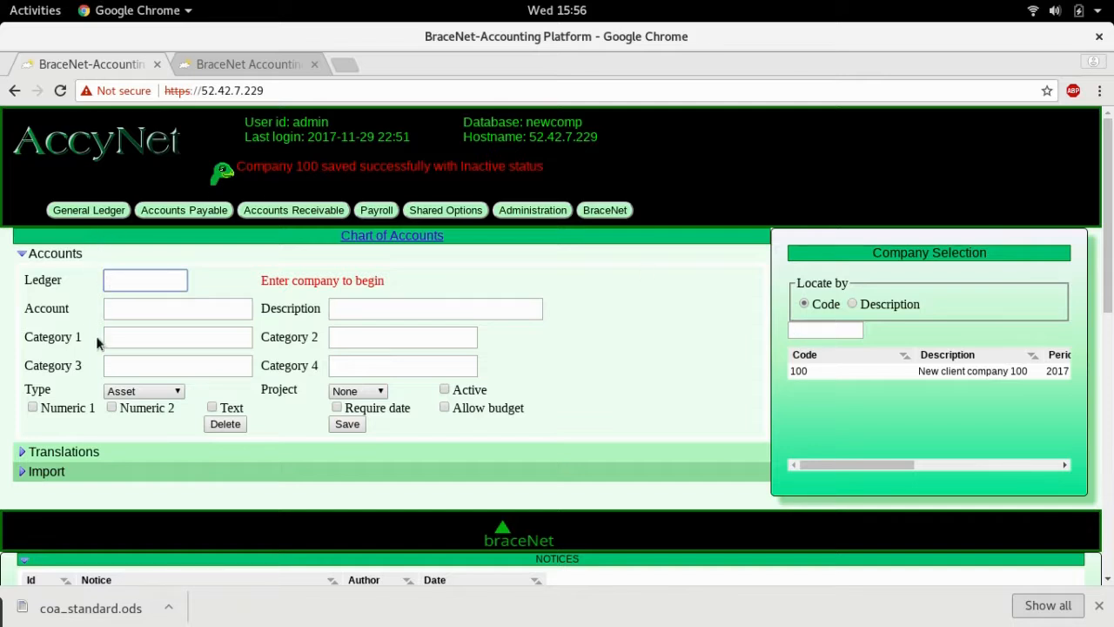
click(25, 471)
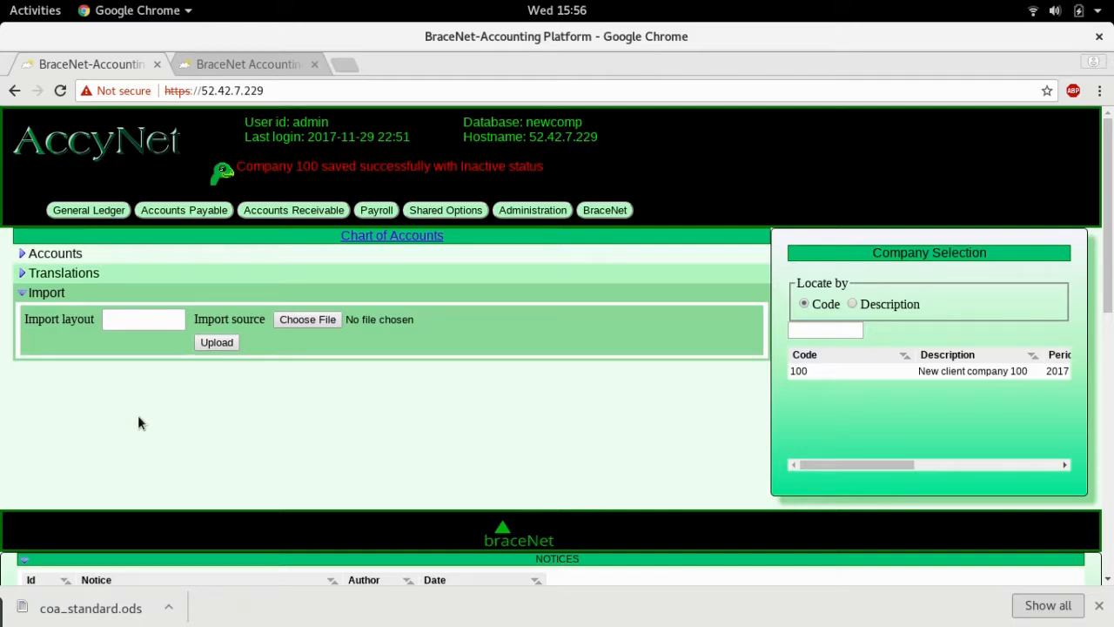
click(22, 275)
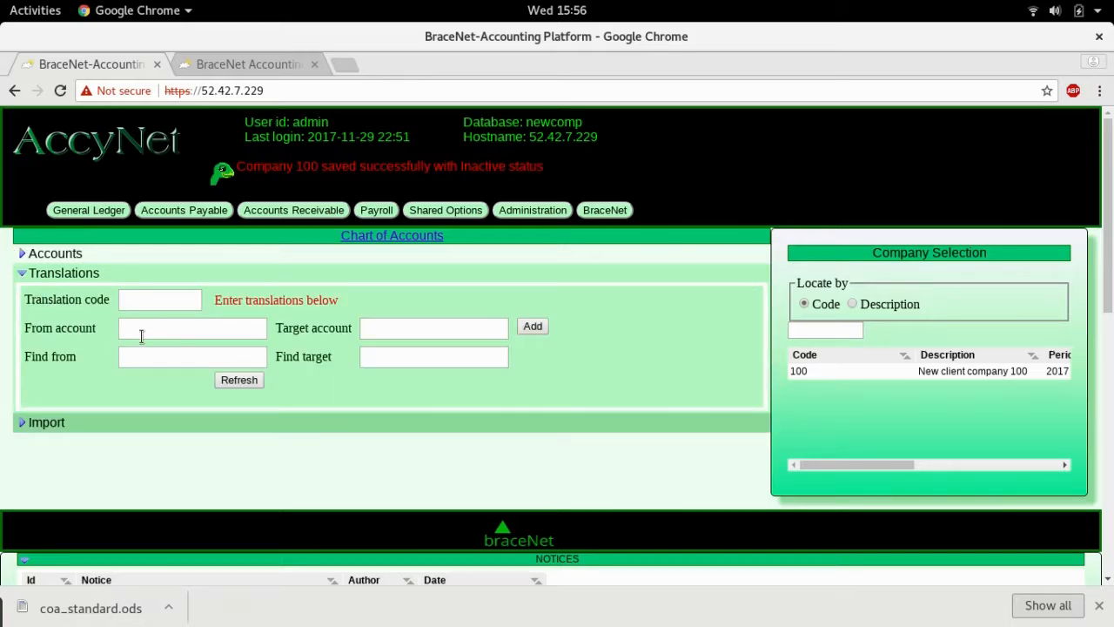
click(20, 275)
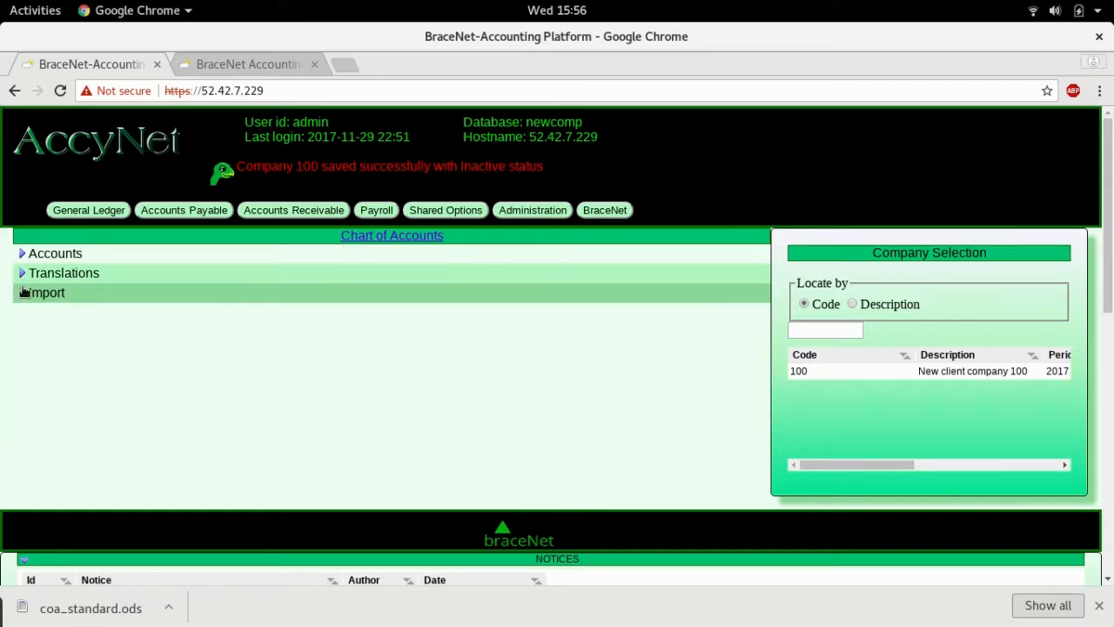
click(23, 294)
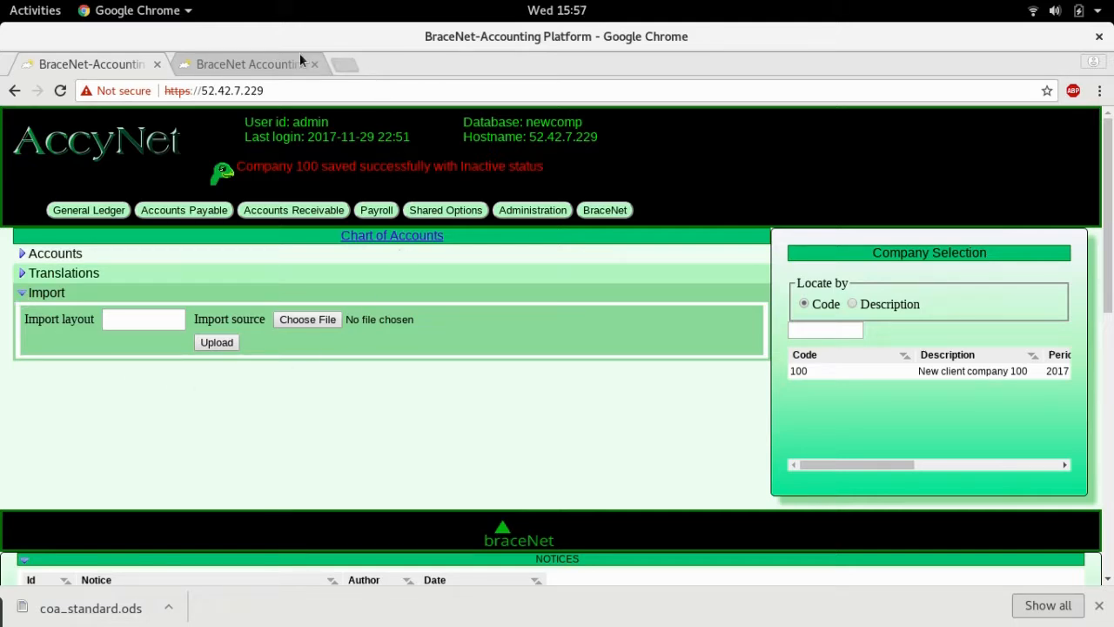
Download coa_standard.ods from bracenet.com in the second browser tab and open the new download in LibreOffice Calc.
click(262, 70)
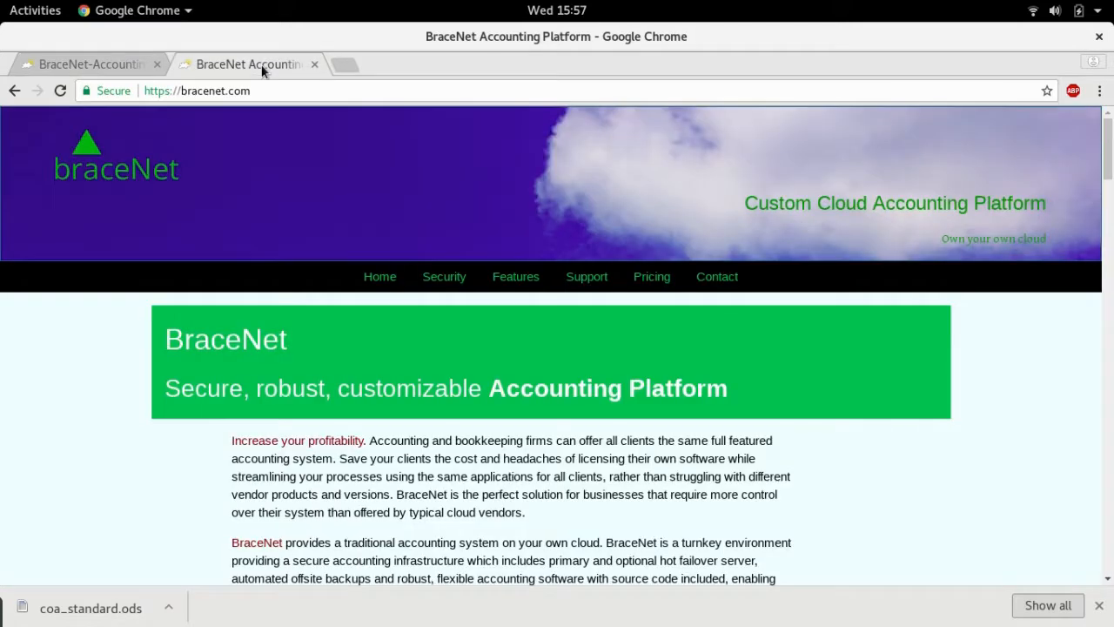
click(266, 92)
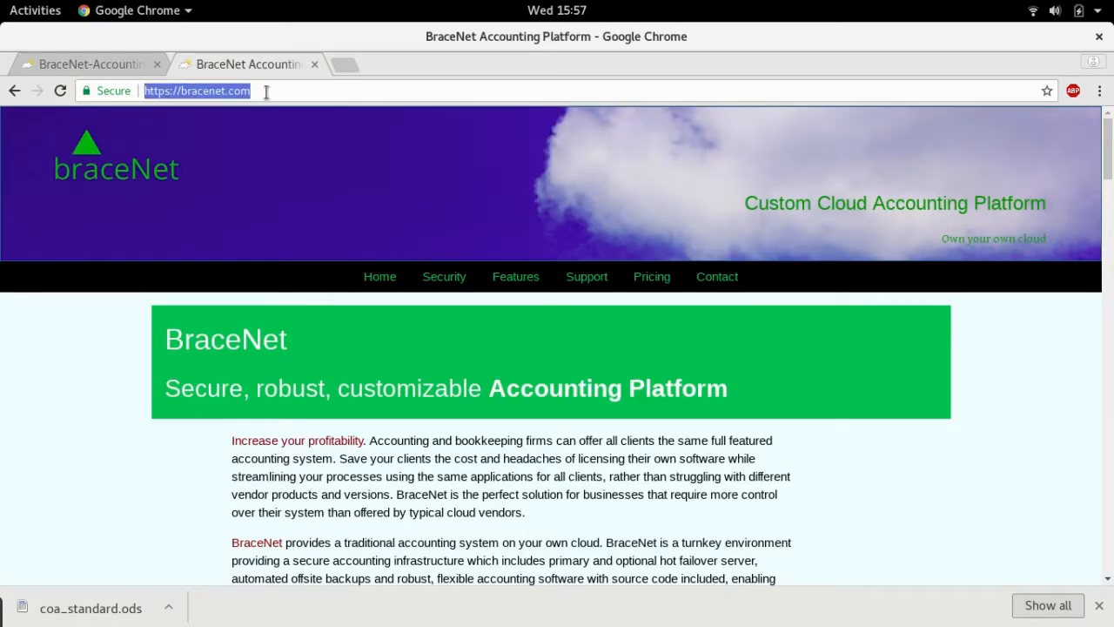
click(266, 91)
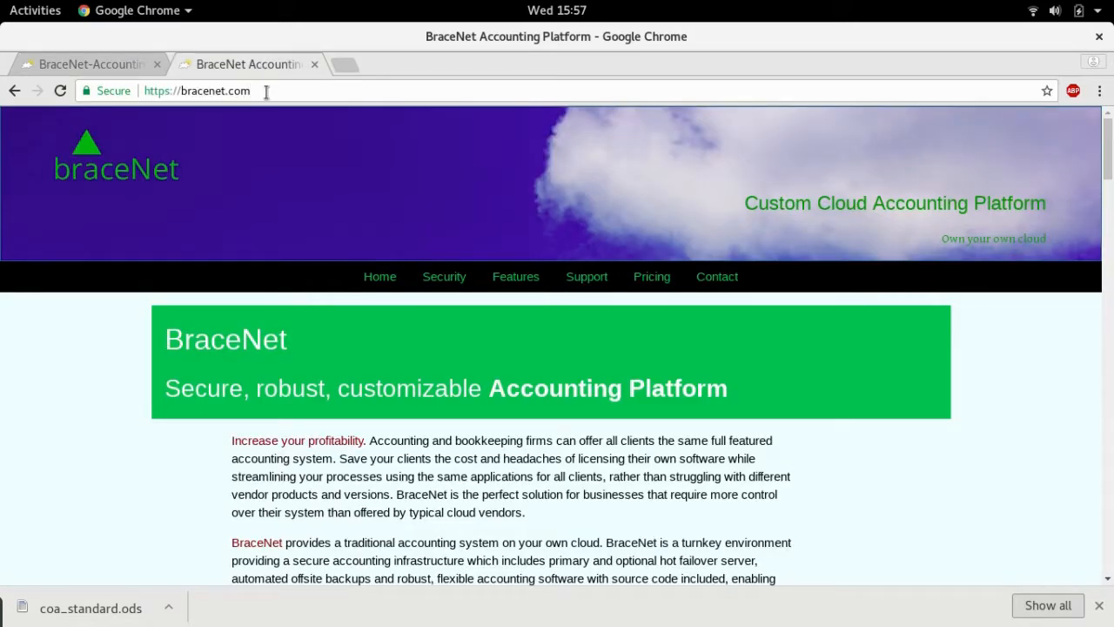
text(/)
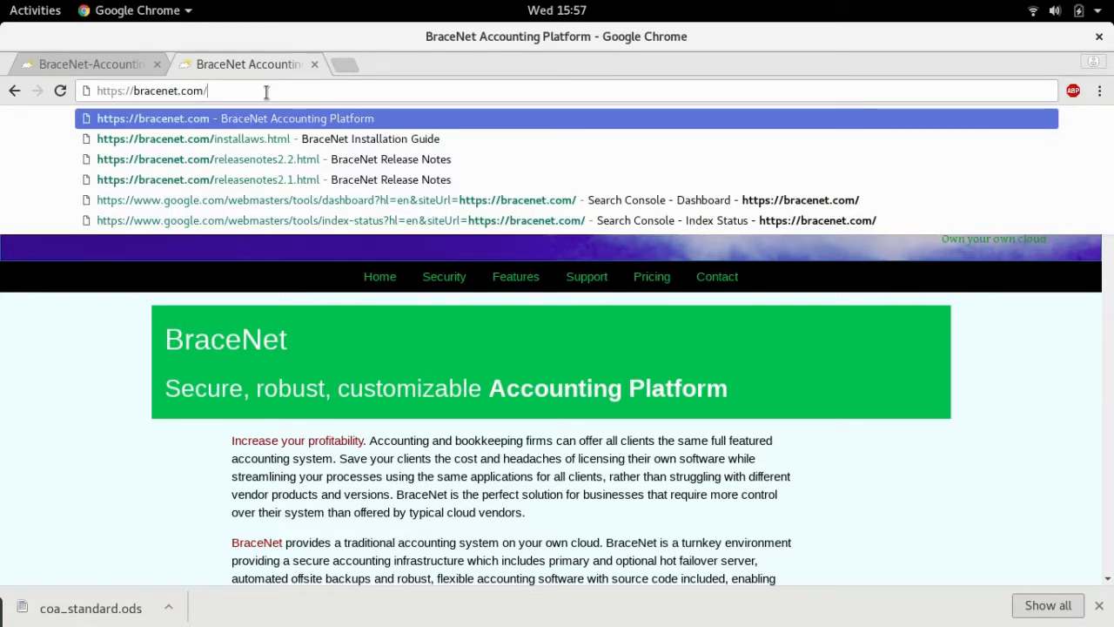
text(coa)
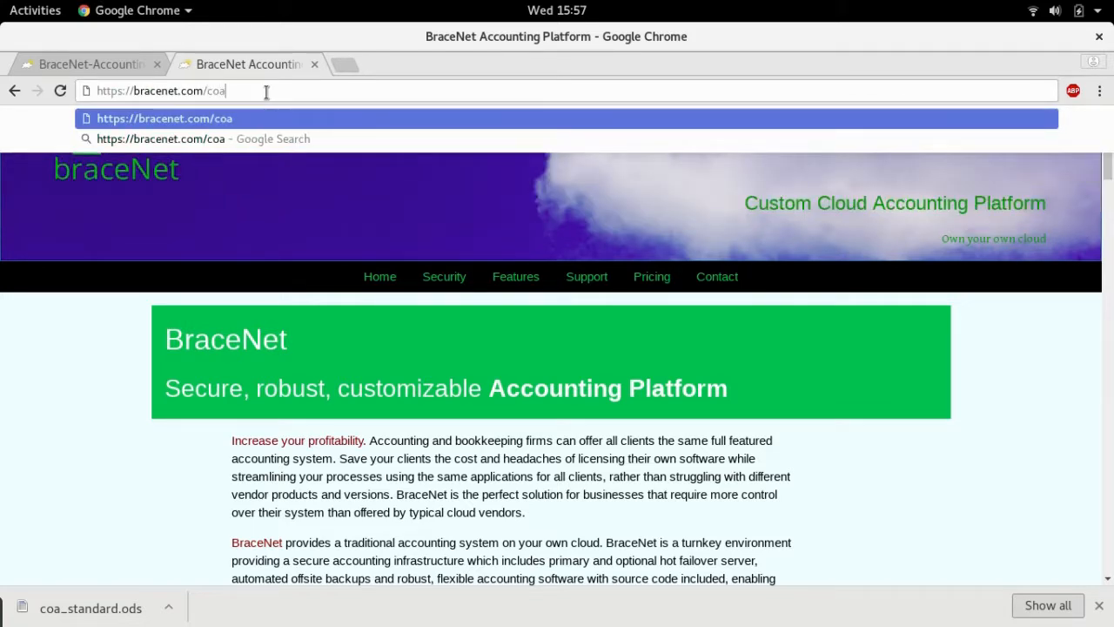
text(_st)
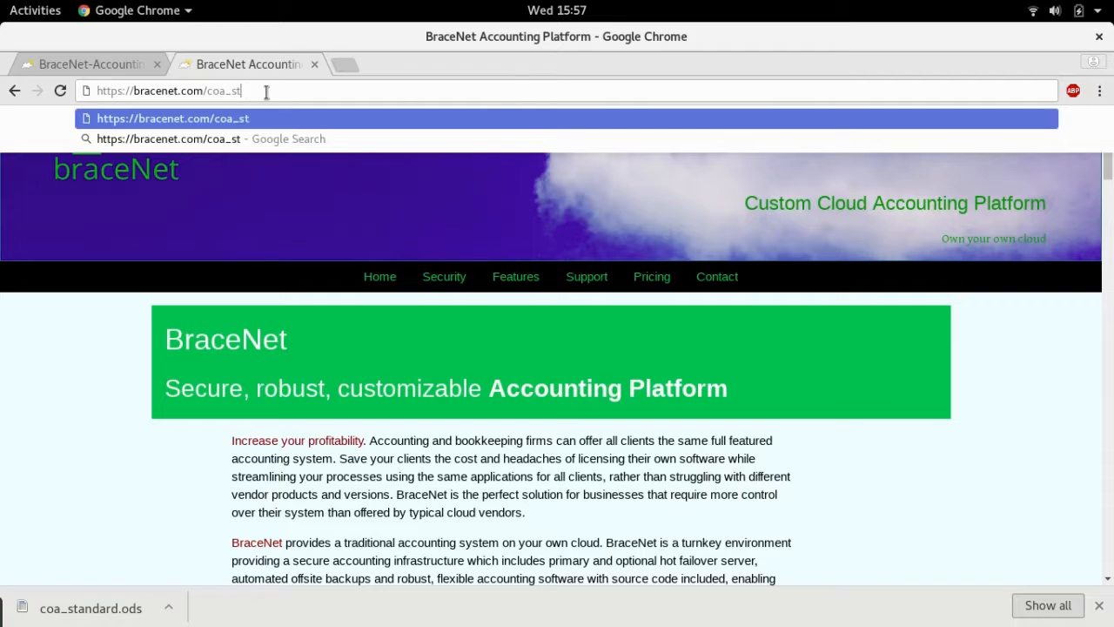
text(andard)
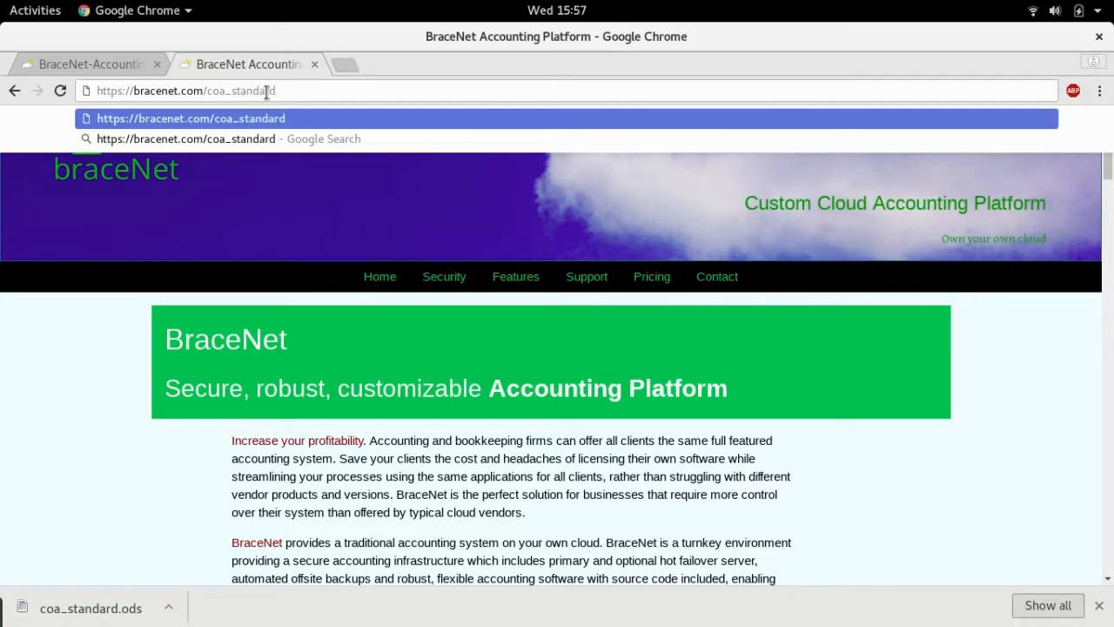
text(.ods)
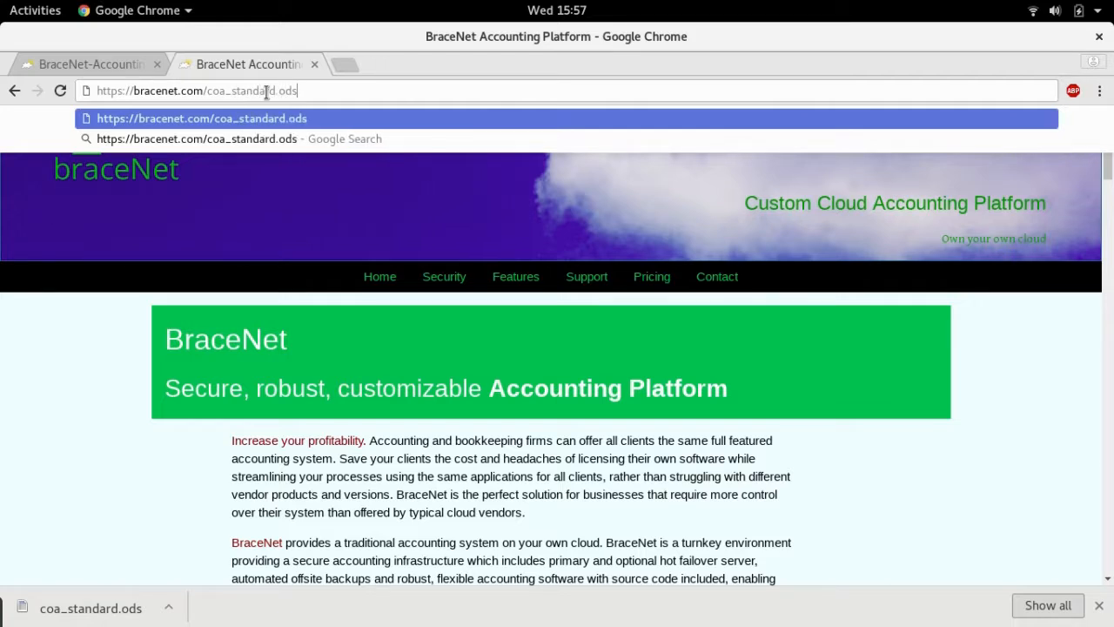
key(Return)
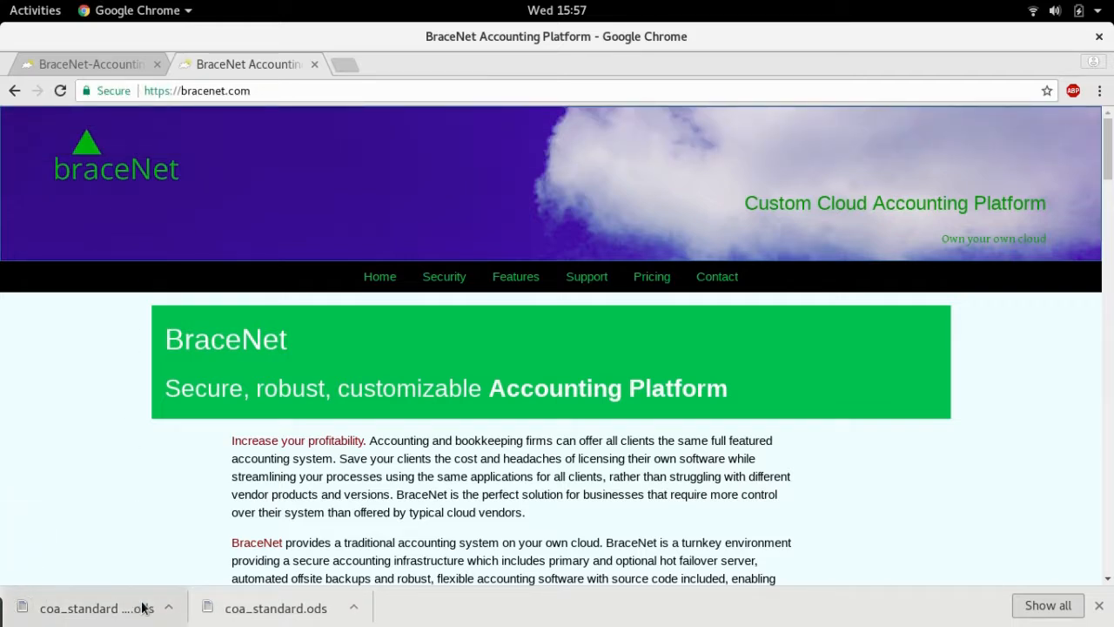
click(224, 612)
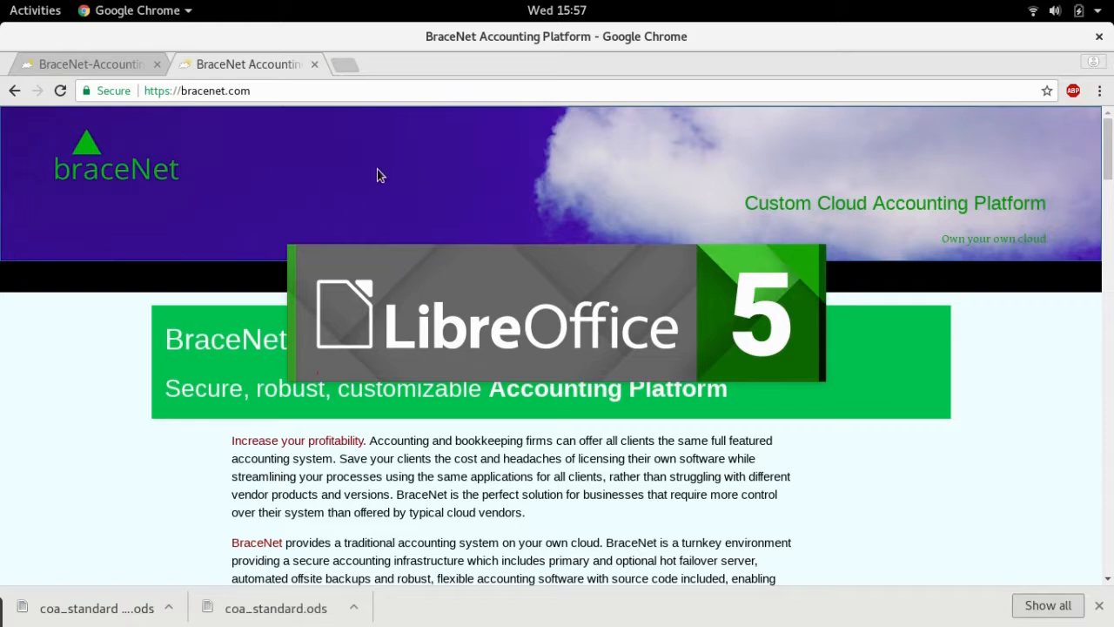
click(1099, 606)
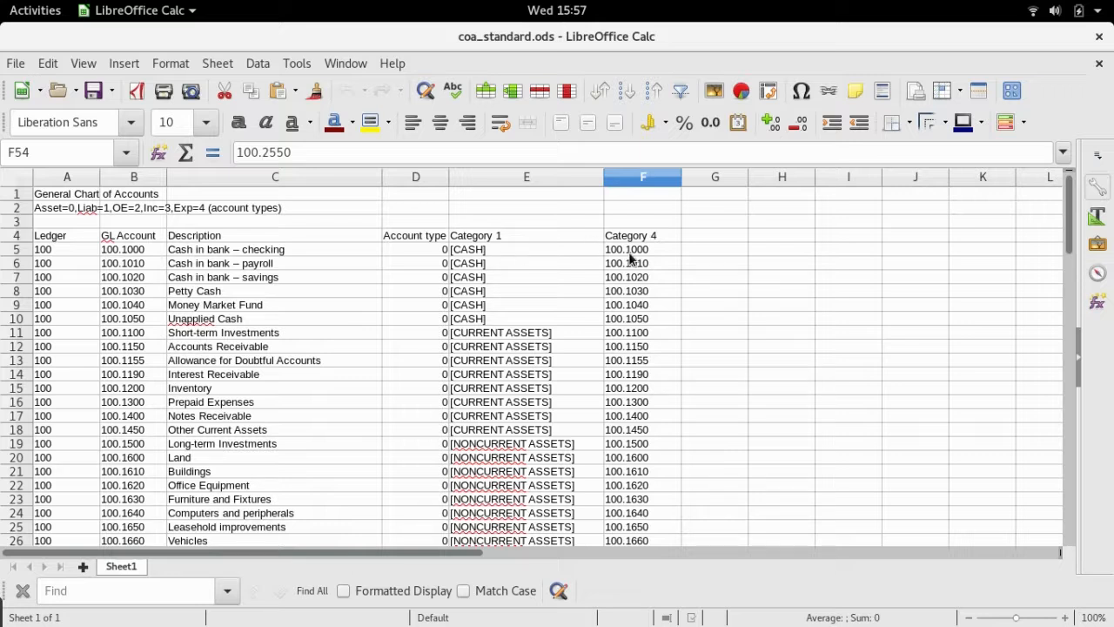
Copy all account rows, cells A5 to F88, without the title and header rows.
click(54, 252)
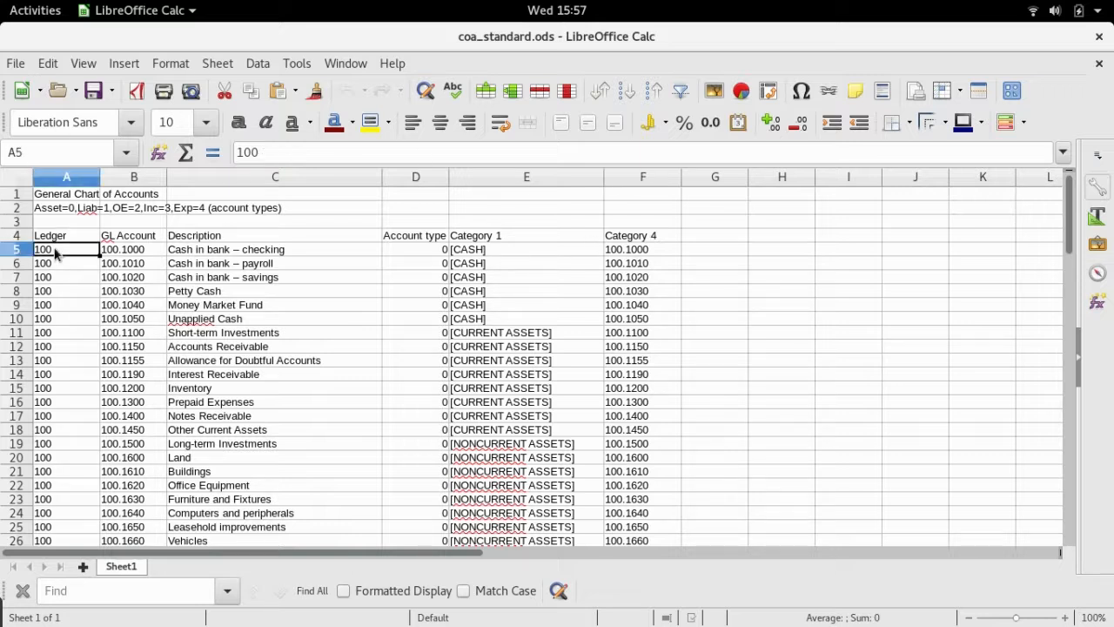
key(shift+Right)
key(shift+Right)
key(shift+Right)
key(shift+Right)
key(shift+Right)
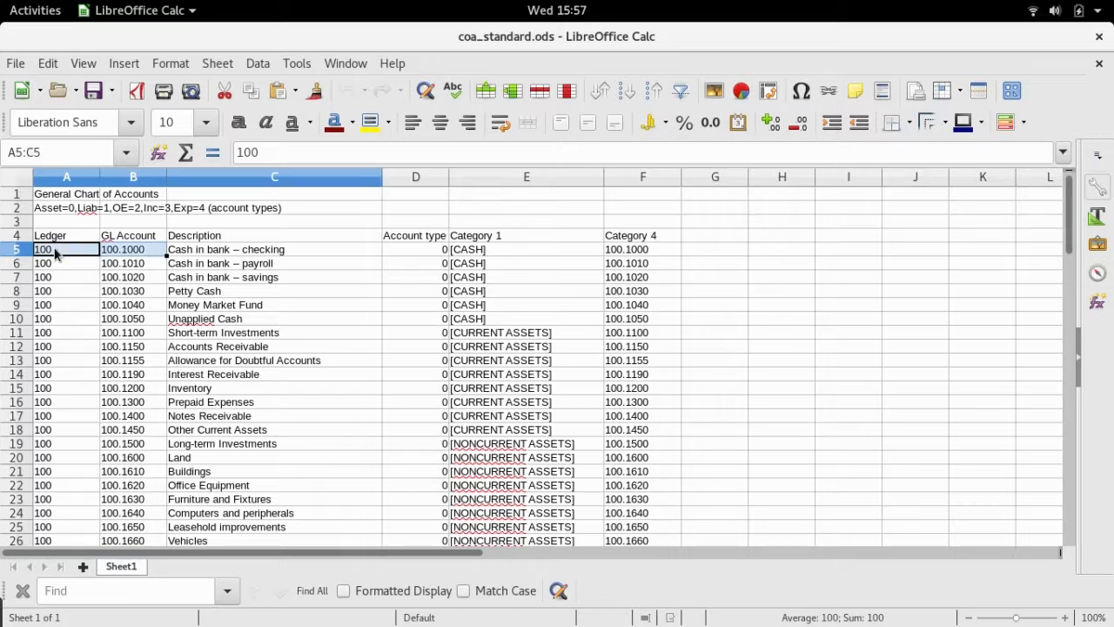
key(shift+Down)
key(shift+Down)
key(shift+Down)
key(shift+Down)
key(shift+Down)
key(shift+Down)
key(shift+Down)
key(shift+Down)
key(shift+Down)
key(shift+Down)
key(shift+Down)
key(shift+Down)
key(shift+Down)
key(shift+Down)
key(shift+Down)
key(shift+Down)
key(shift+Down)
key(shift+Down)
key(shift+Down)
key(shift+Down)
key(shift+Down)
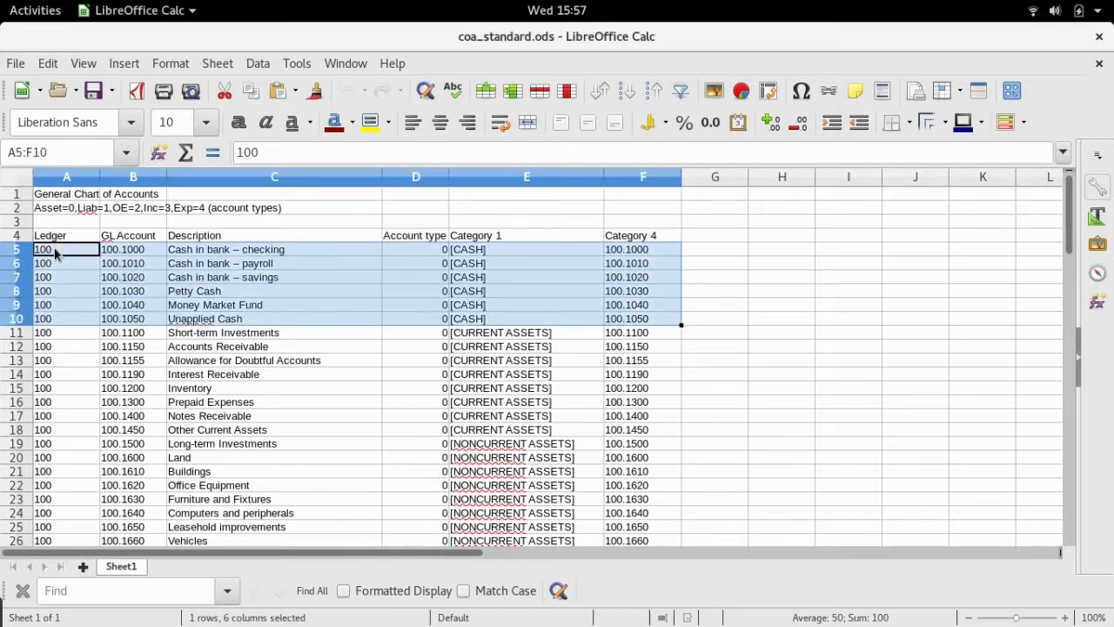
key(shift+Down)
key(shift+Down)
key(shift+Down)
key(shift+Down)
key(shift+Down)
key(shift+Down)
key(shift+Down)
key(shift+Down)
key(shift+Down)
key(shift+Down)
key(shift+Down)
key(shift+Down)
key(shift+Down)
key(shift+Down)
key(shift+Down)
key(shift+Down)
key(shift+Down)
key(shift+Down)
key(shift+Down)
key(shift+Down)
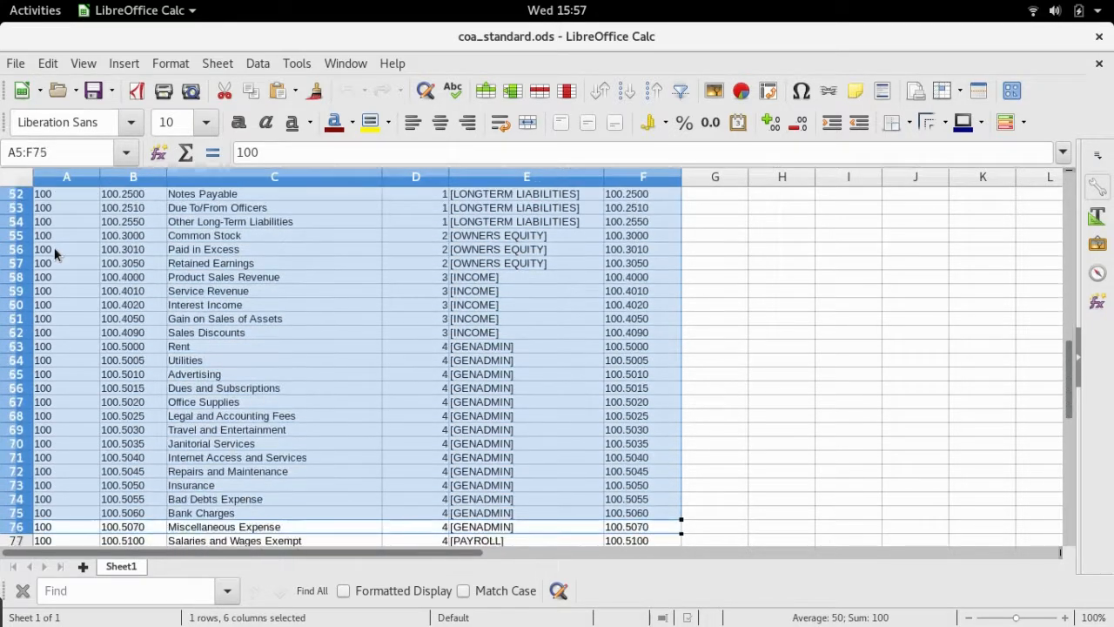
key(shift+Up)
key(shift+Up)
key(shift+Up)
key(shift+Up)
key(shift+Up)
key(shift+Up)
key(shift+Up)
key(shift+Up)
key(shift+Up)
key(shift+Up)
key(shift+Up)
key(shift+Up)
key(shift+Up)
key(shift+Up)
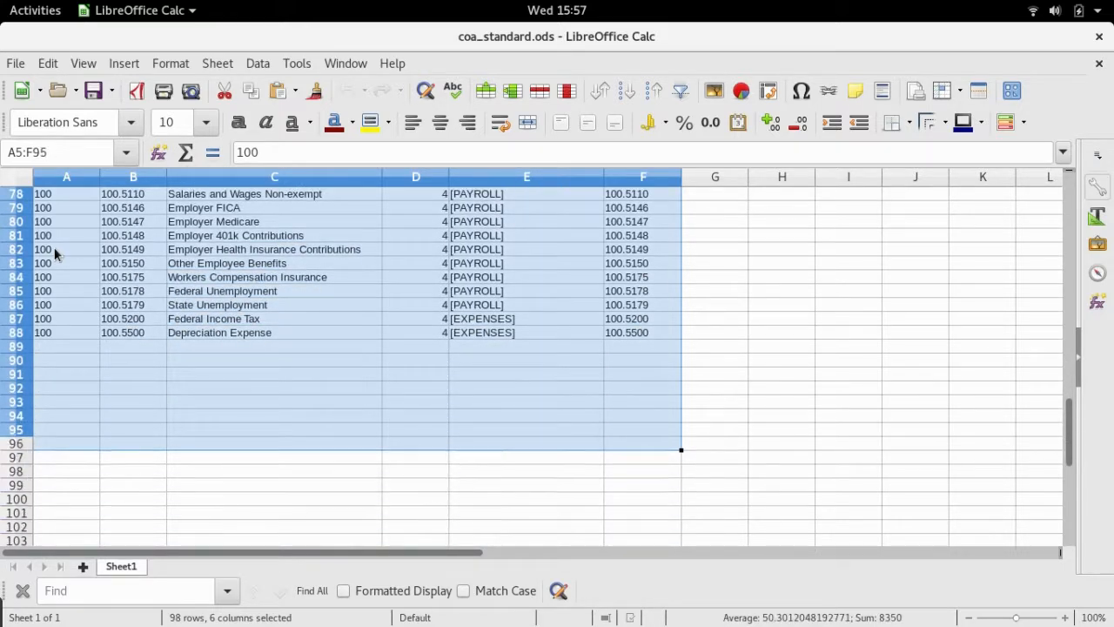
key(shift+Down)
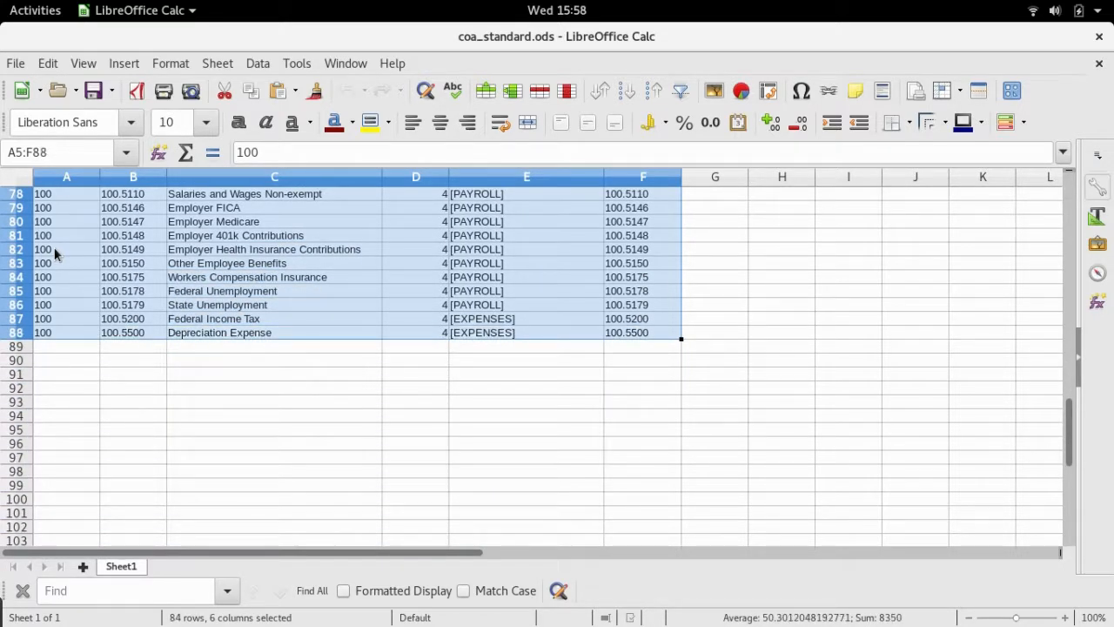
key(ctrl+c)
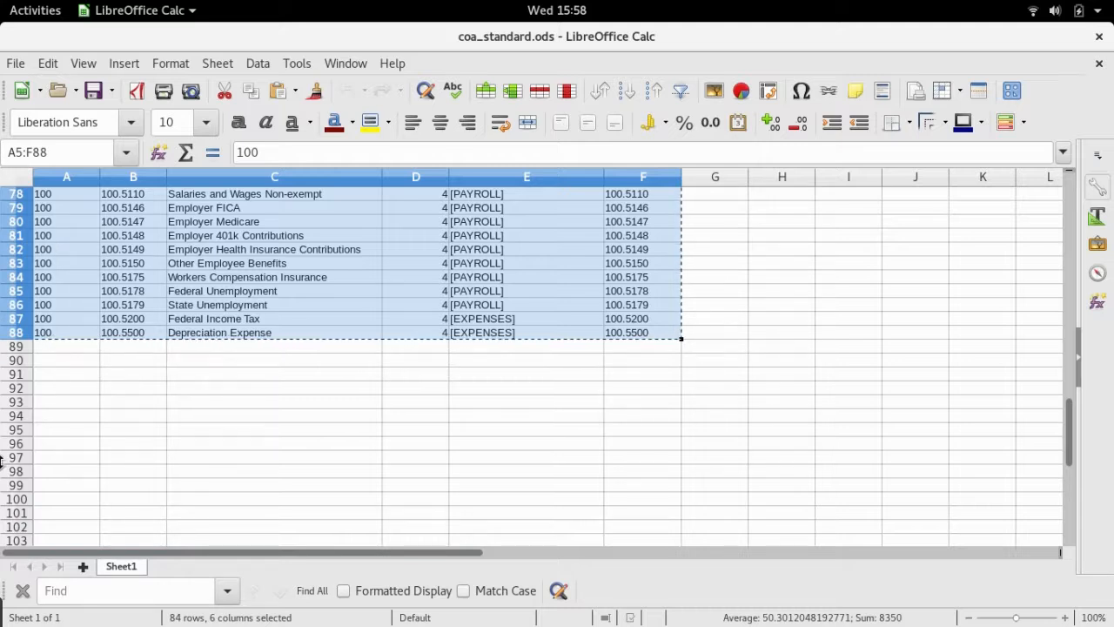
Add a new sheet to the workbook and paste the copied account rows starting at cell A1.
click(83, 566)
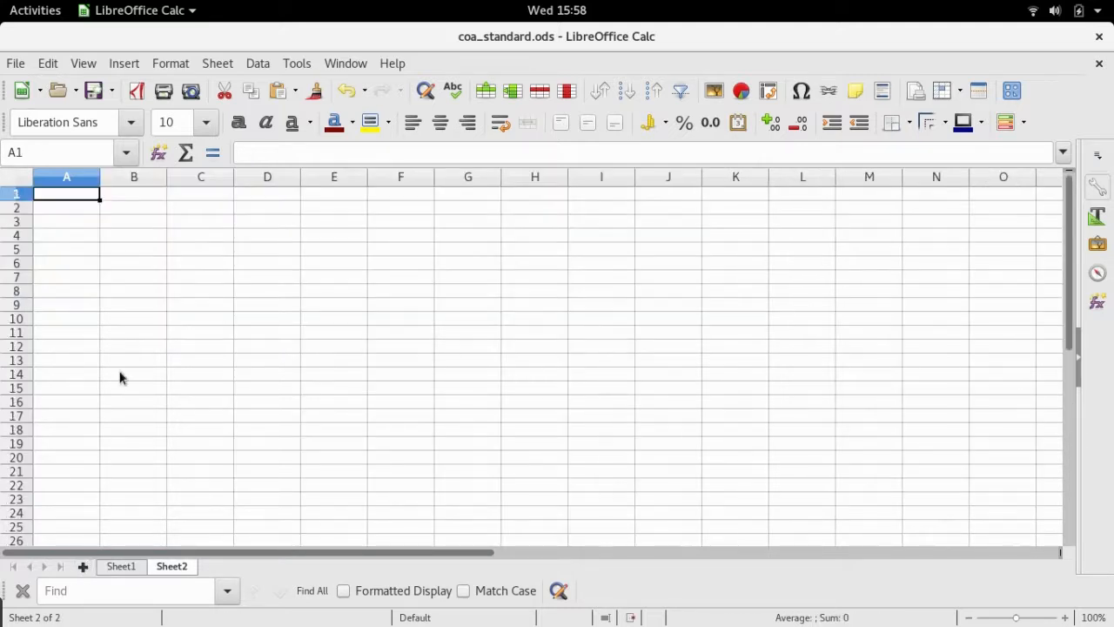
key(ctrl+v)
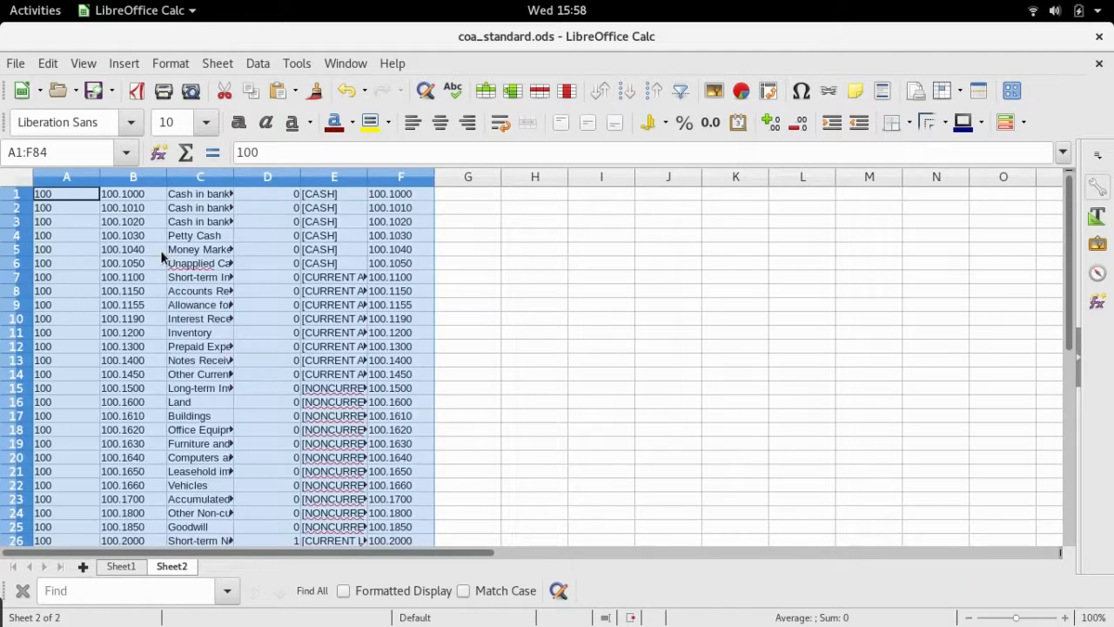
click(452, 261)
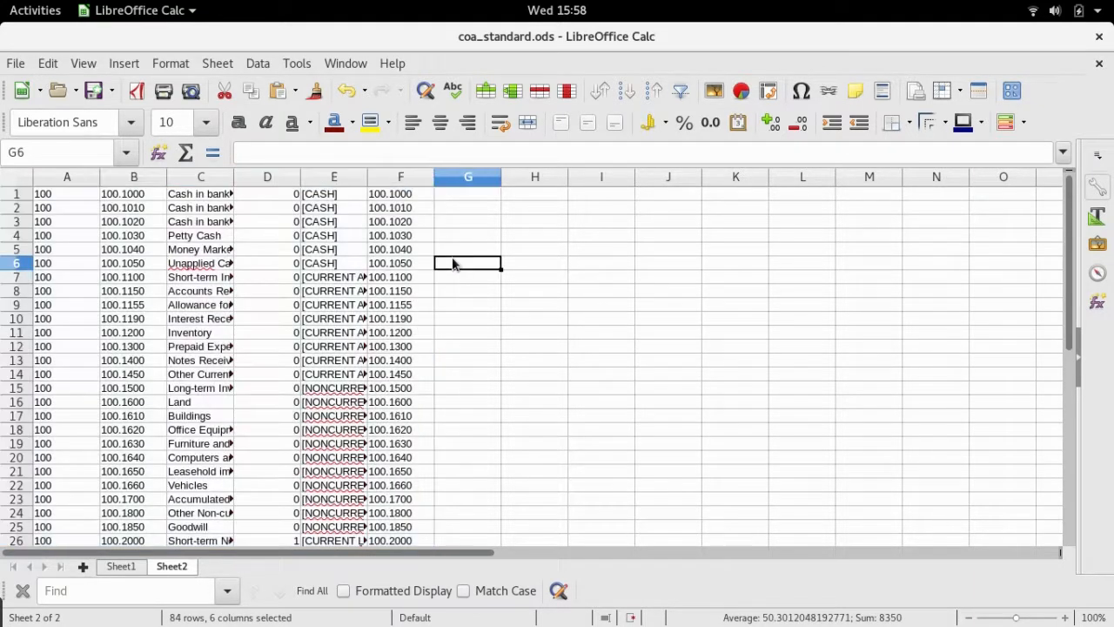
Prepare to save a copy of the new sheet in the Home folder as coa_standard.csv in Text CSV format.
click(15, 64)
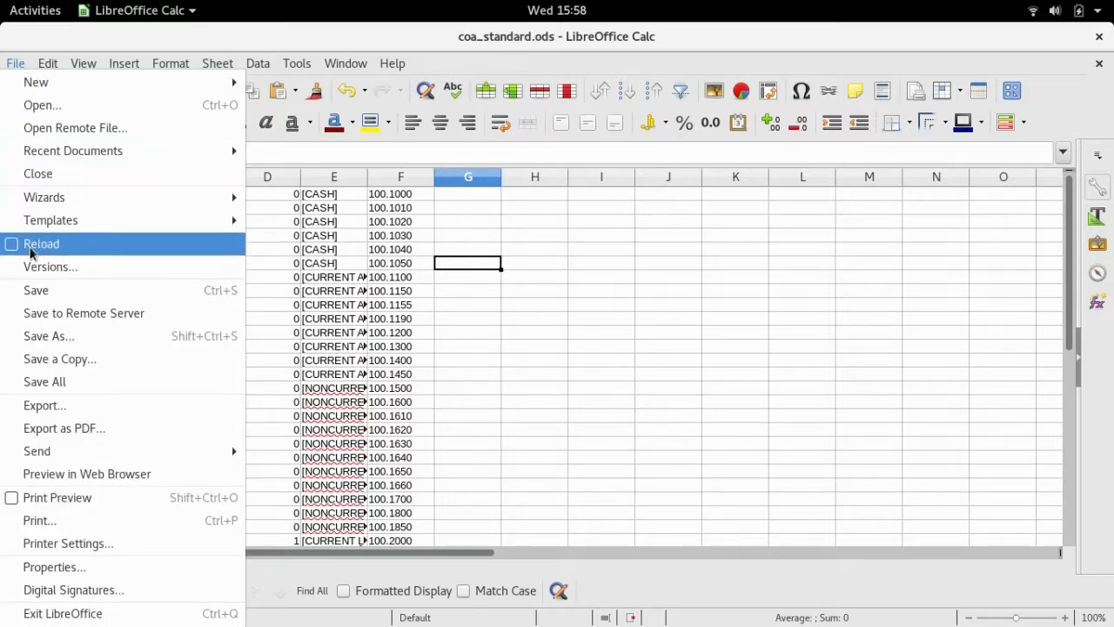
click(36, 338)
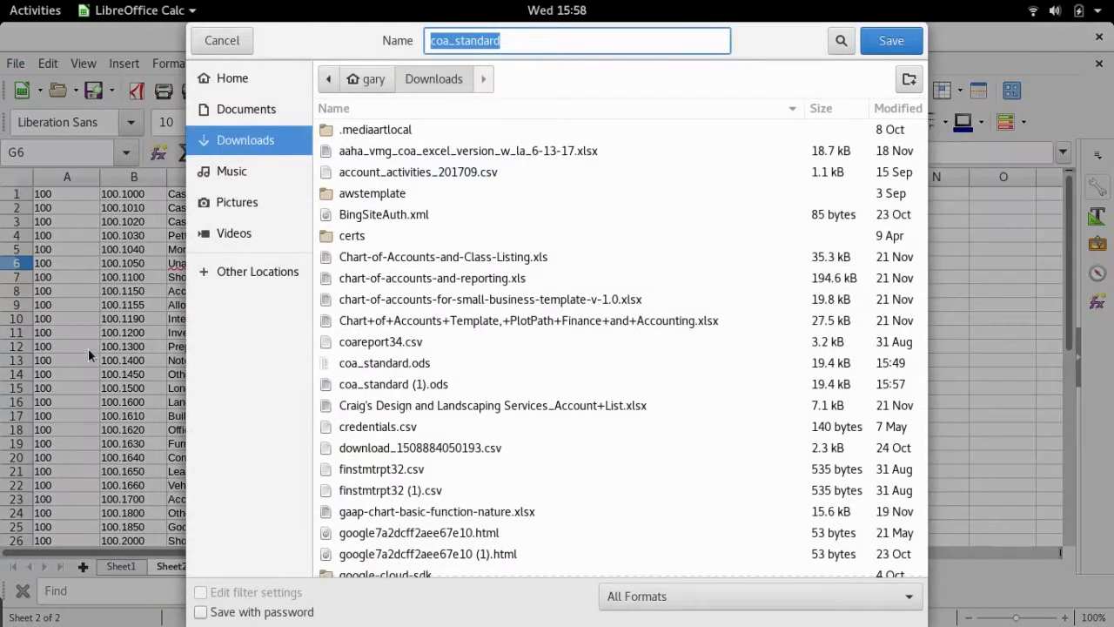
click(238, 80)
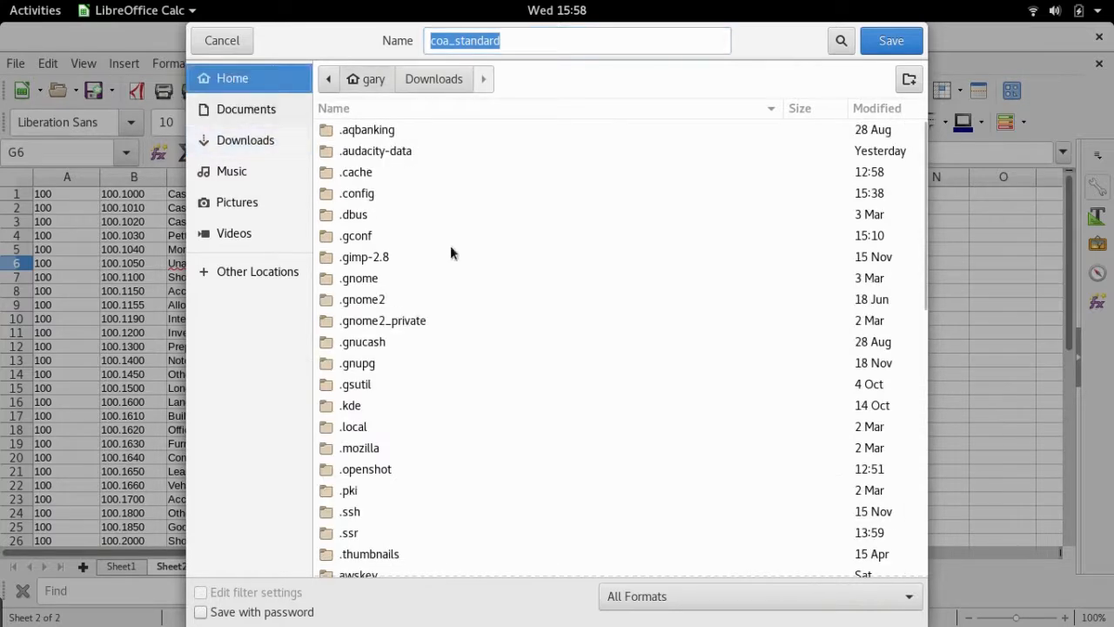
click(902, 596)
scroll(811, 603, down, 8)
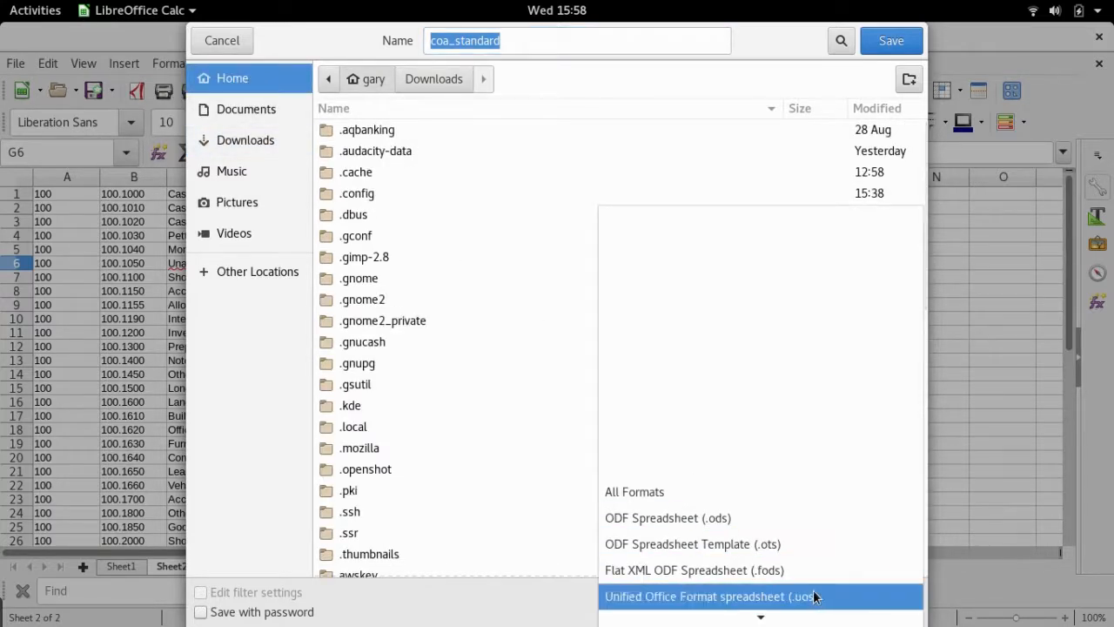
scroll(818, 592, down, 1)
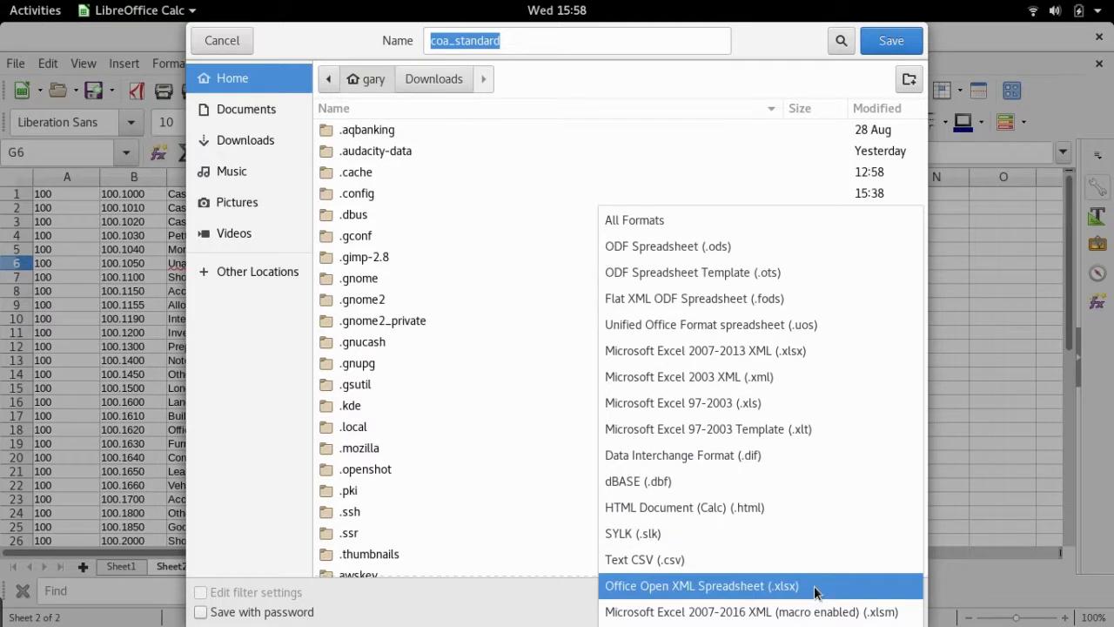
click(744, 555)
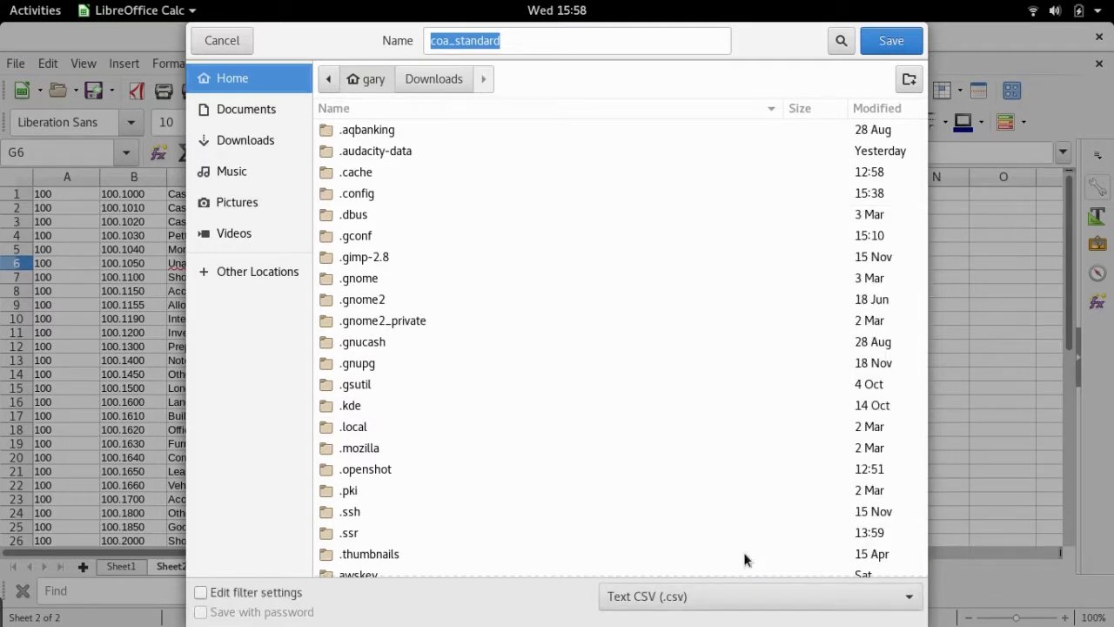
click(522, 44)
text(.csv)
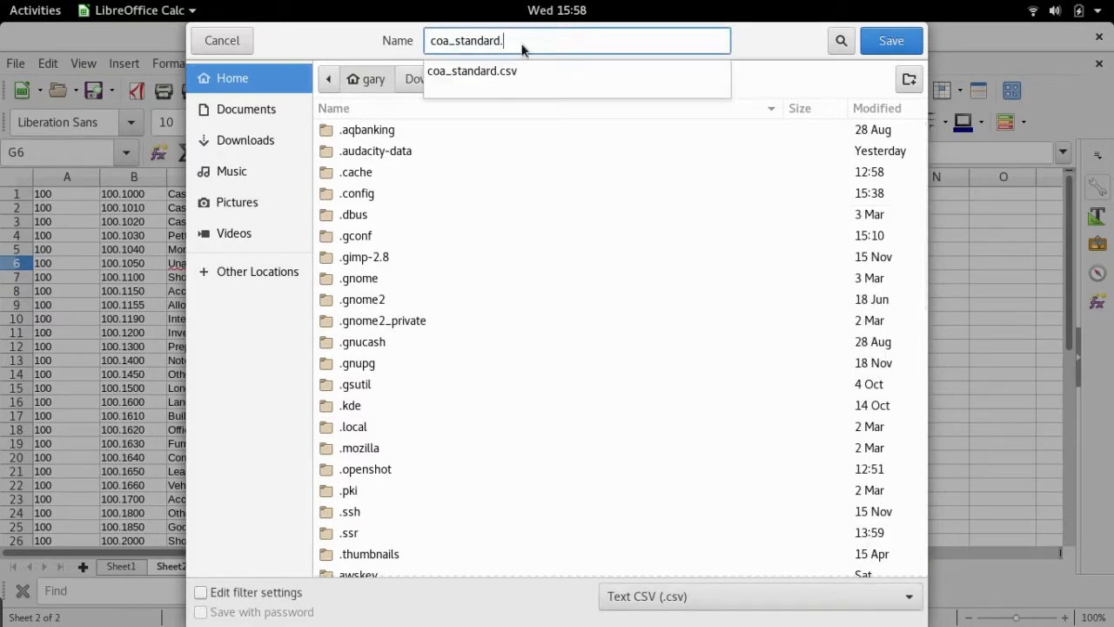
Save over the existing coa_standard.csv, keeping Text CSV format with UTF-8 and comma-delimited export options, and close the spreadsheet.
click(897, 37)
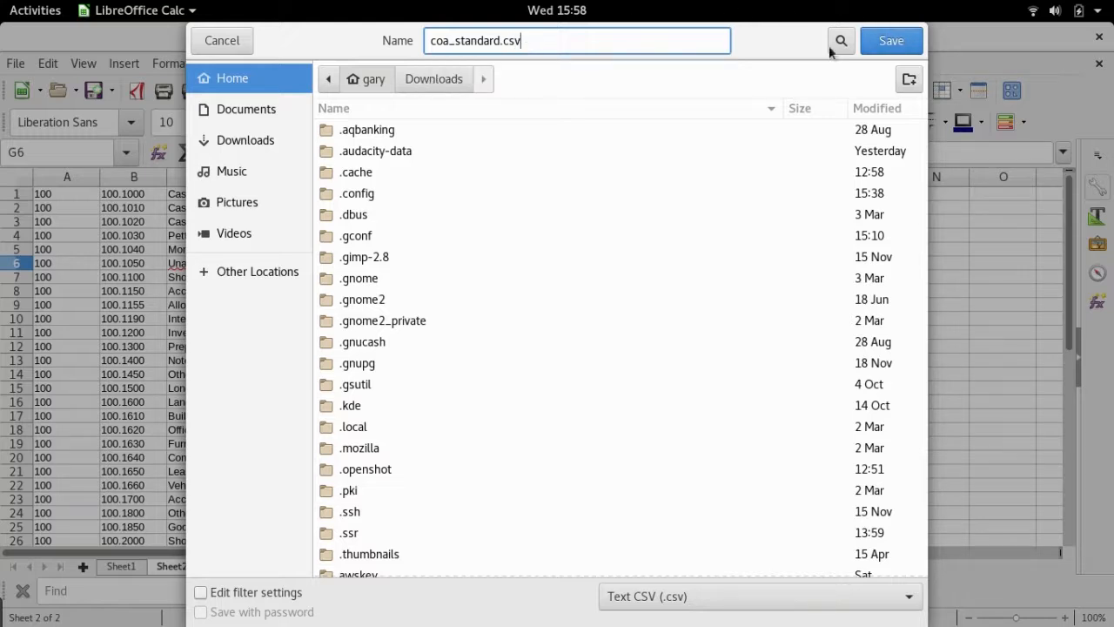
click(885, 39)
click(886, 41)
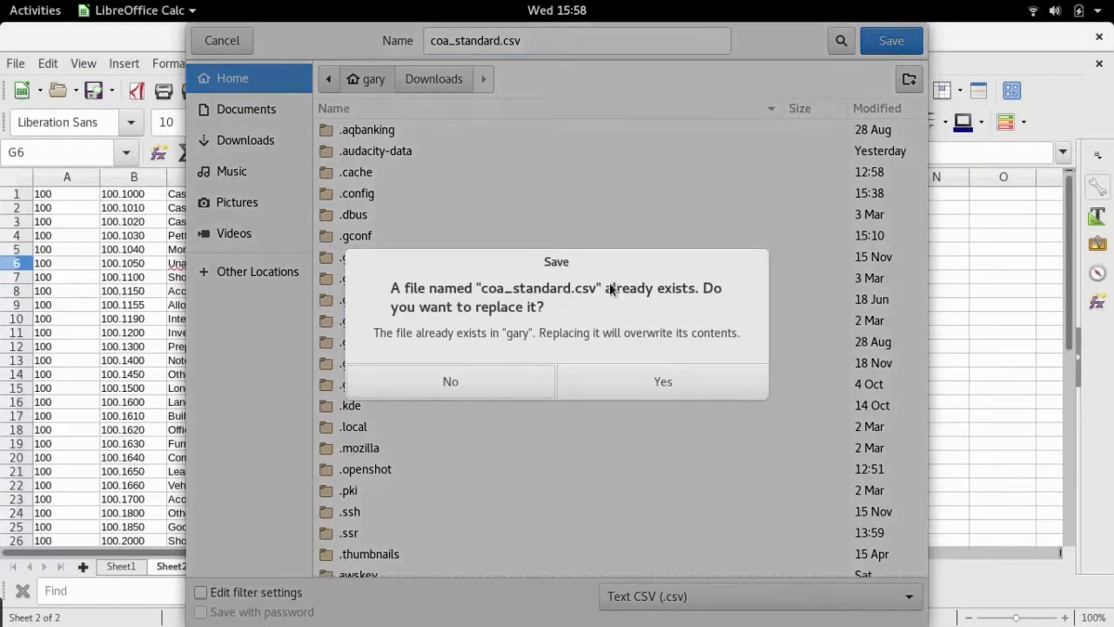
click(628, 382)
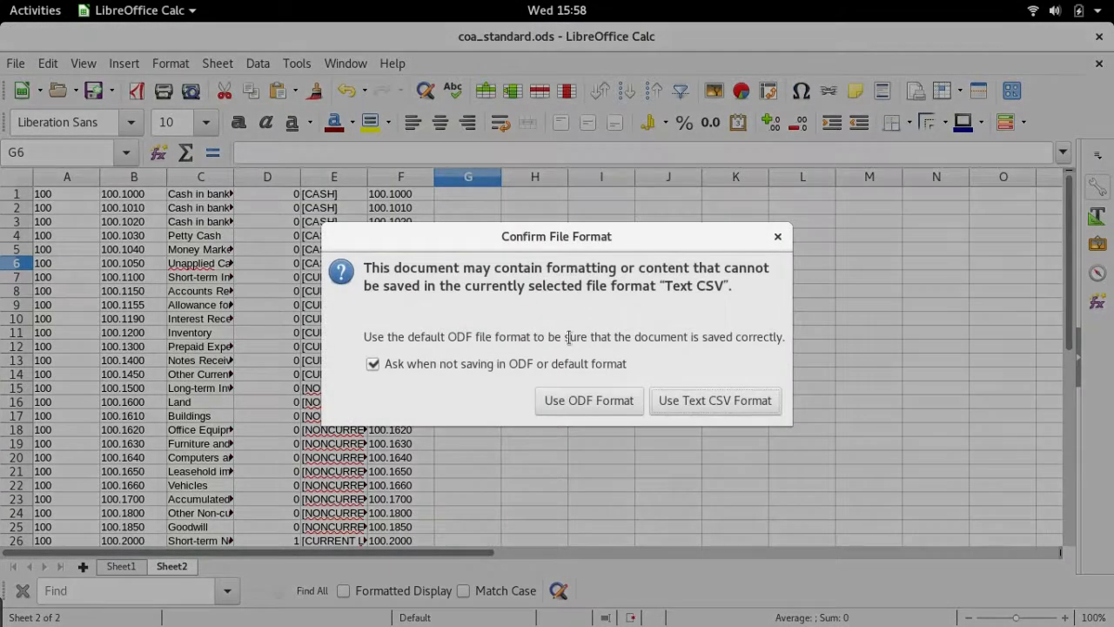
click(671, 396)
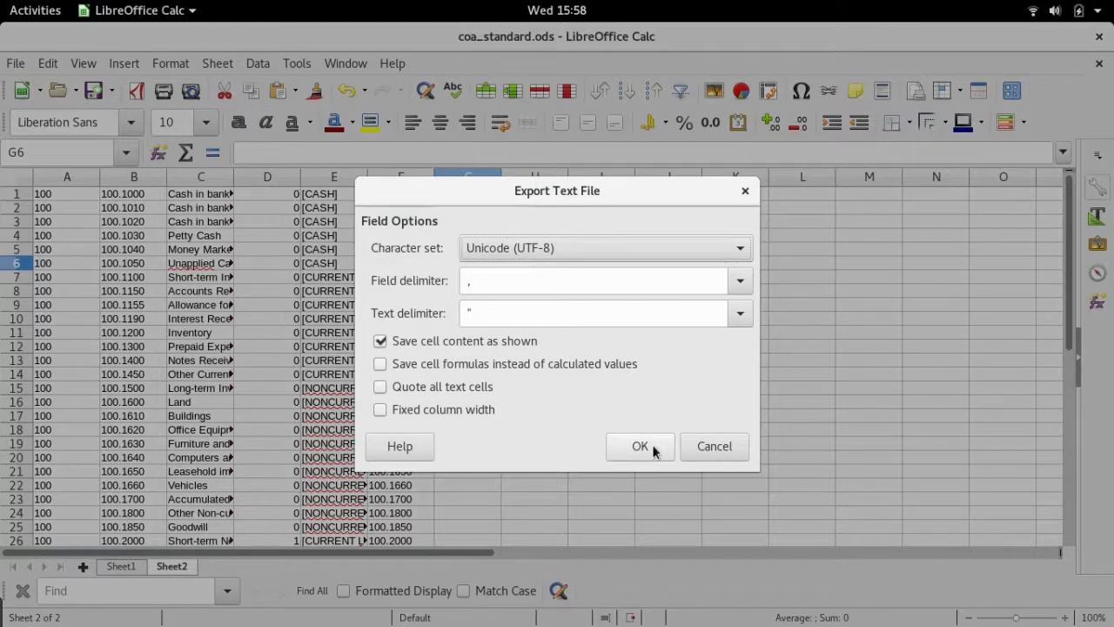
click(653, 448)
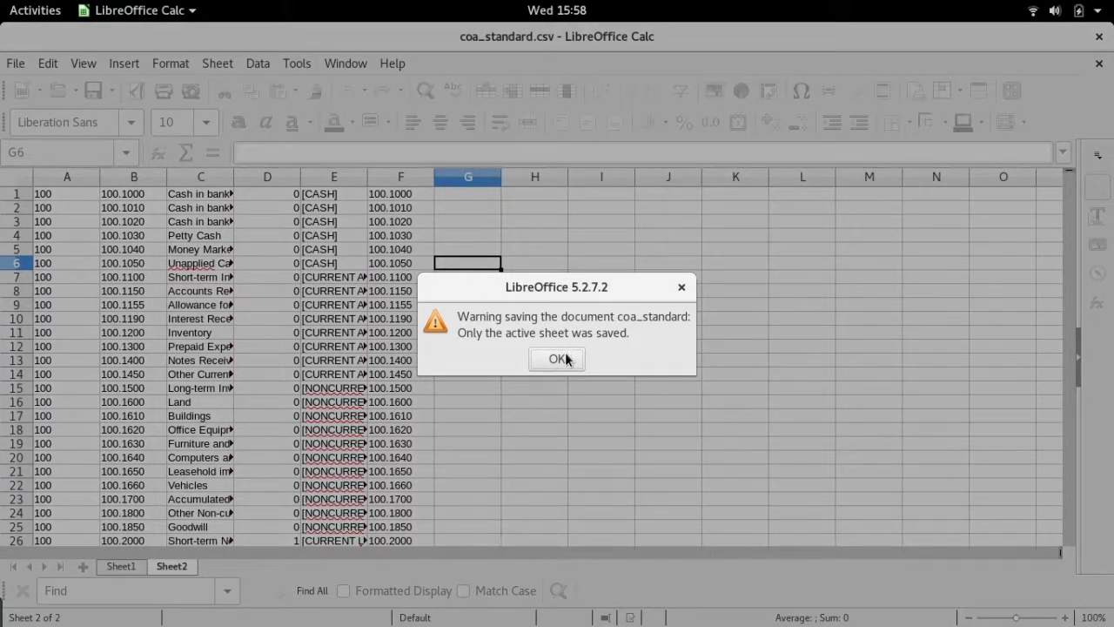
click(559, 359)
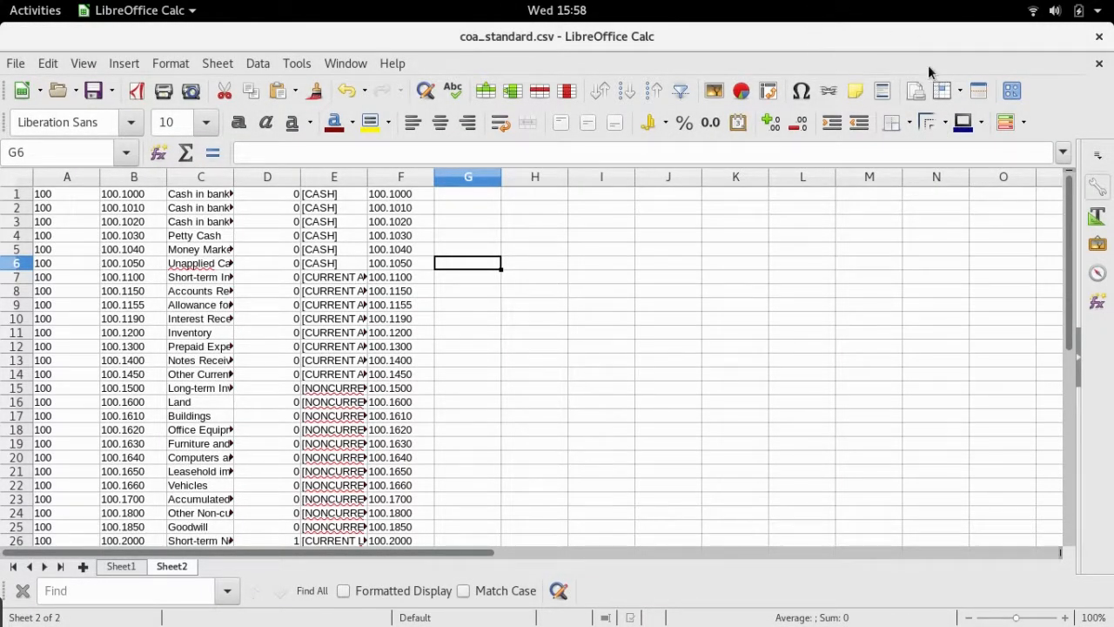
click(1097, 38)
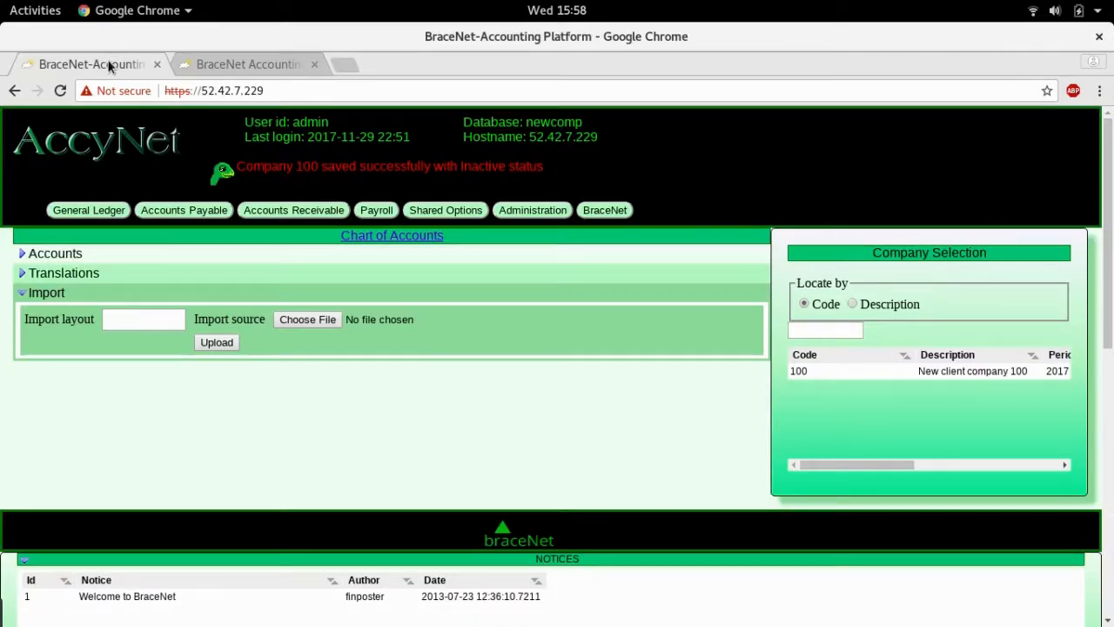
Look up the available GL accounts import layouts for the chart of accounts import and review their descriptions and status.
click(145, 318)
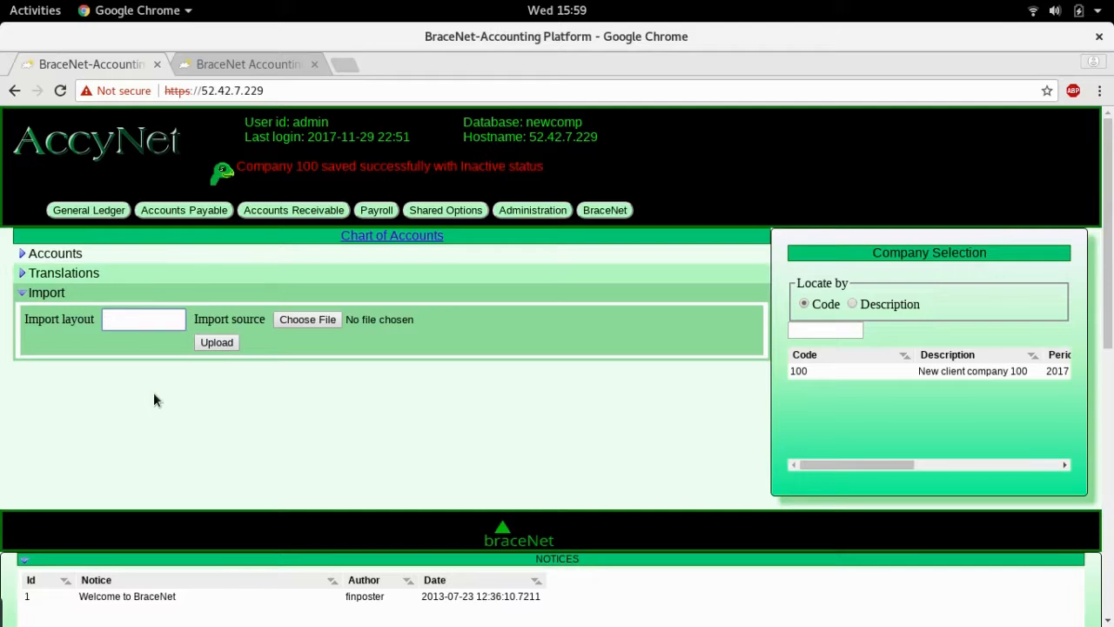
text(?)
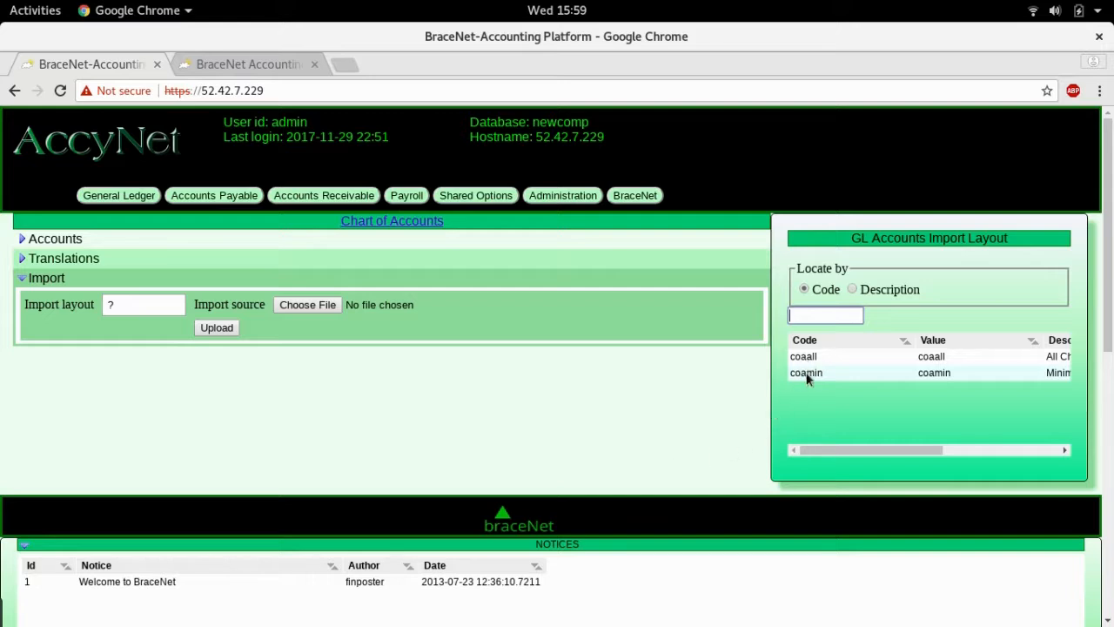
drag(829, 448, 911, 449)
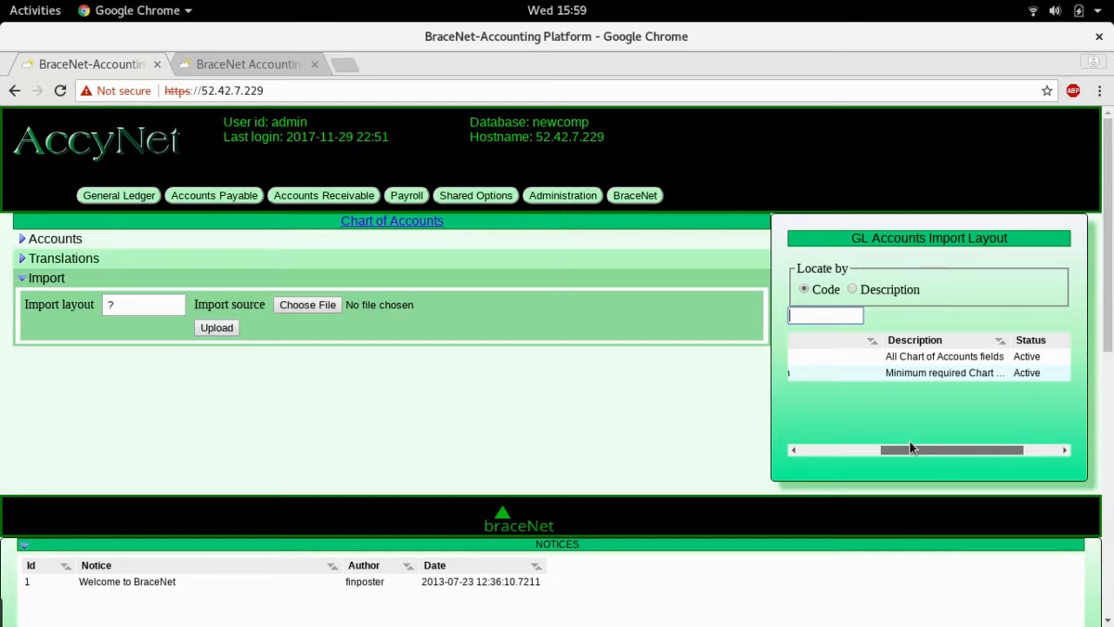
drag(909, 448, 781, 449)
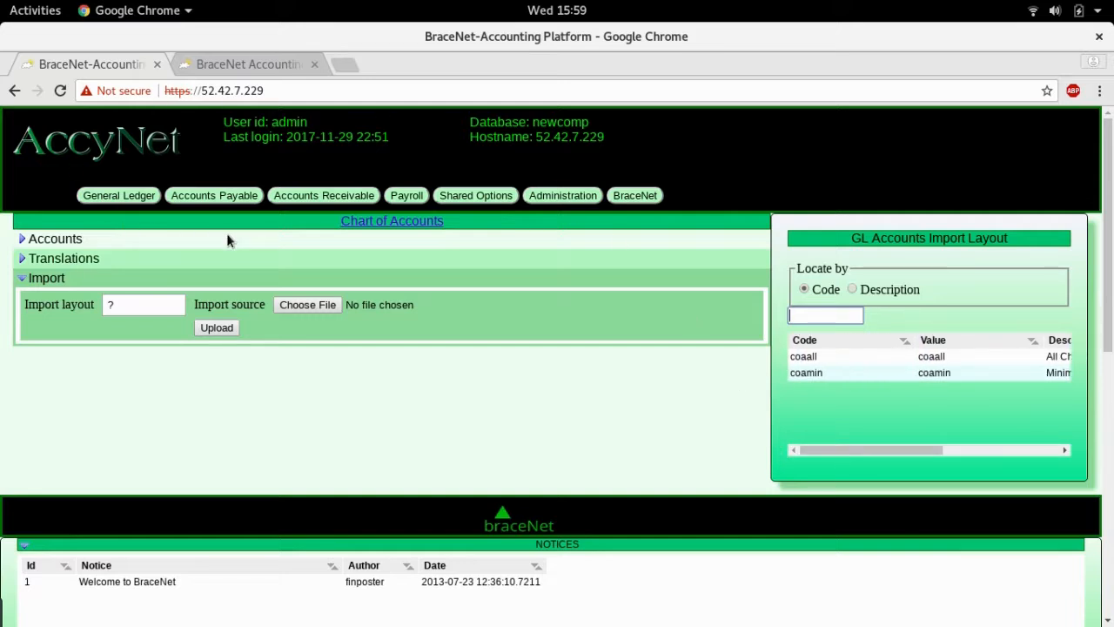
Open the shared Code Values definition and select the importcoa code type.
click(498, 202)
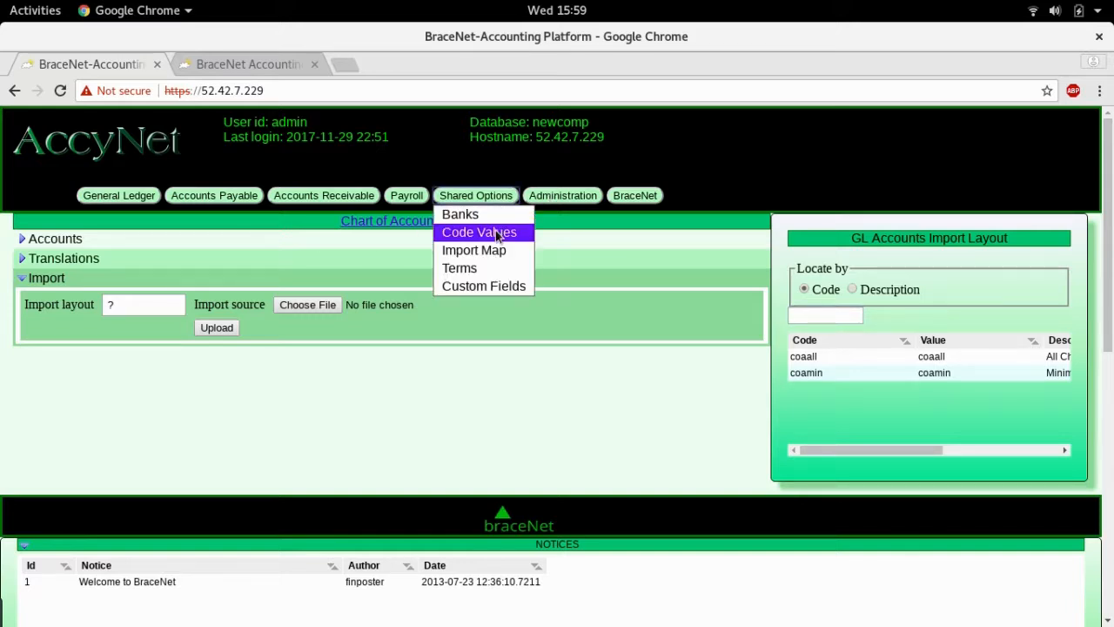
click(499, 234)
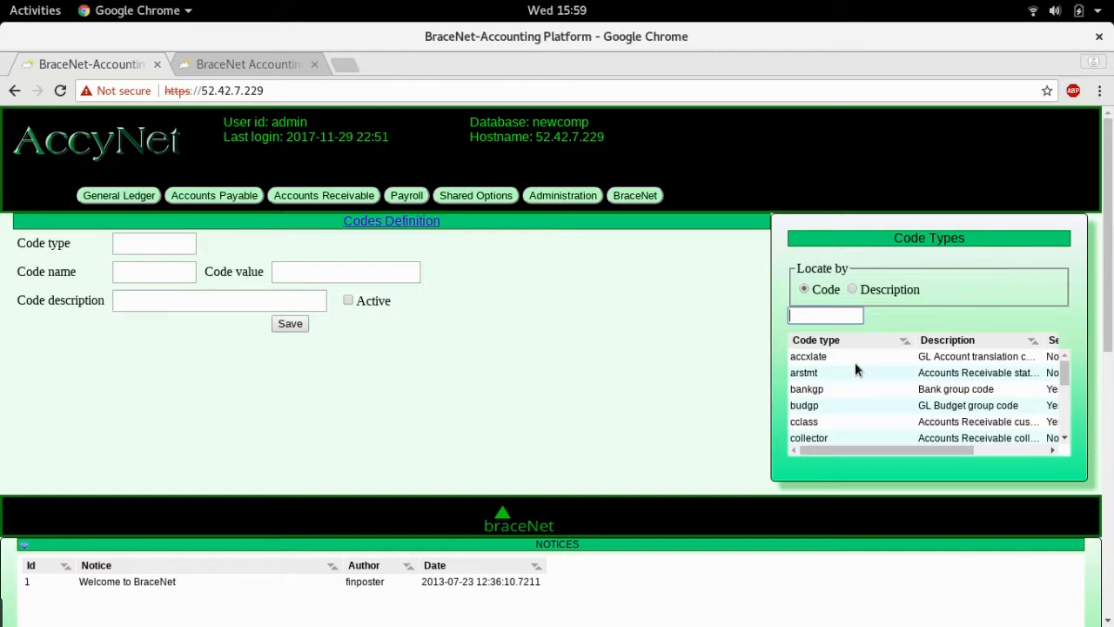
scroll(855, 362, down, 5)
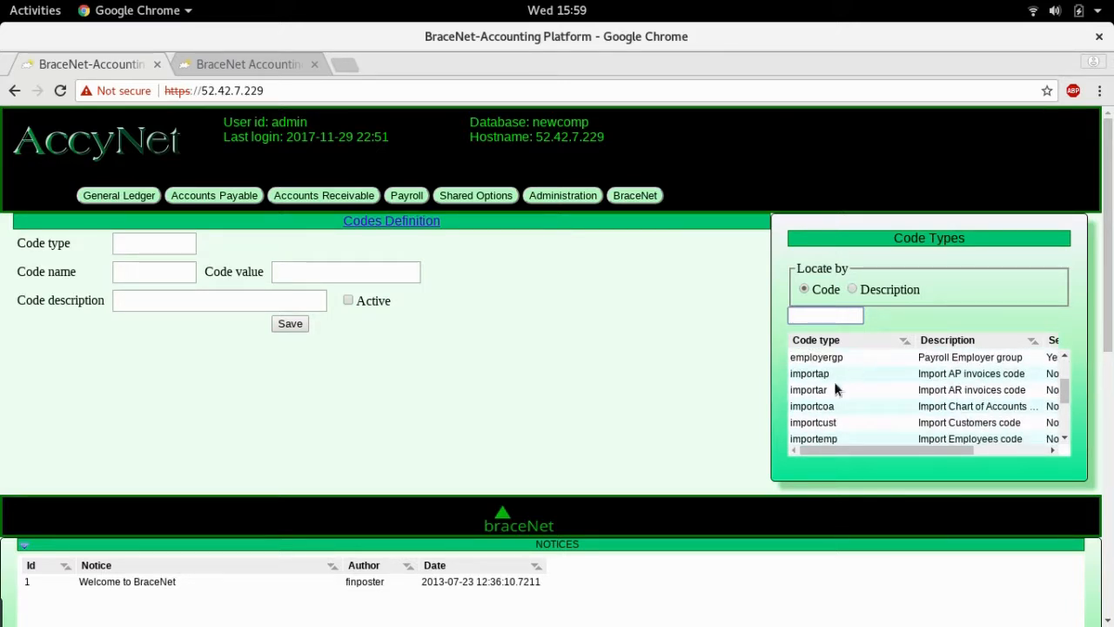
click(824, 406)
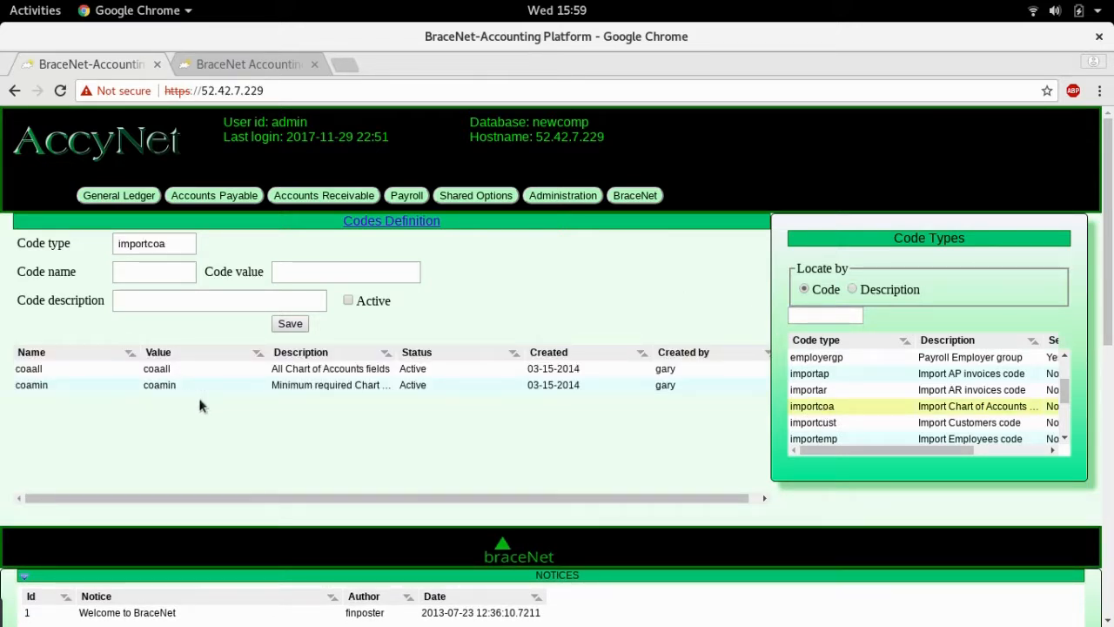
Add an active importcoa code with name and value coastd and description "Chart of Accounts - standard", and save it.
click(168, 273)
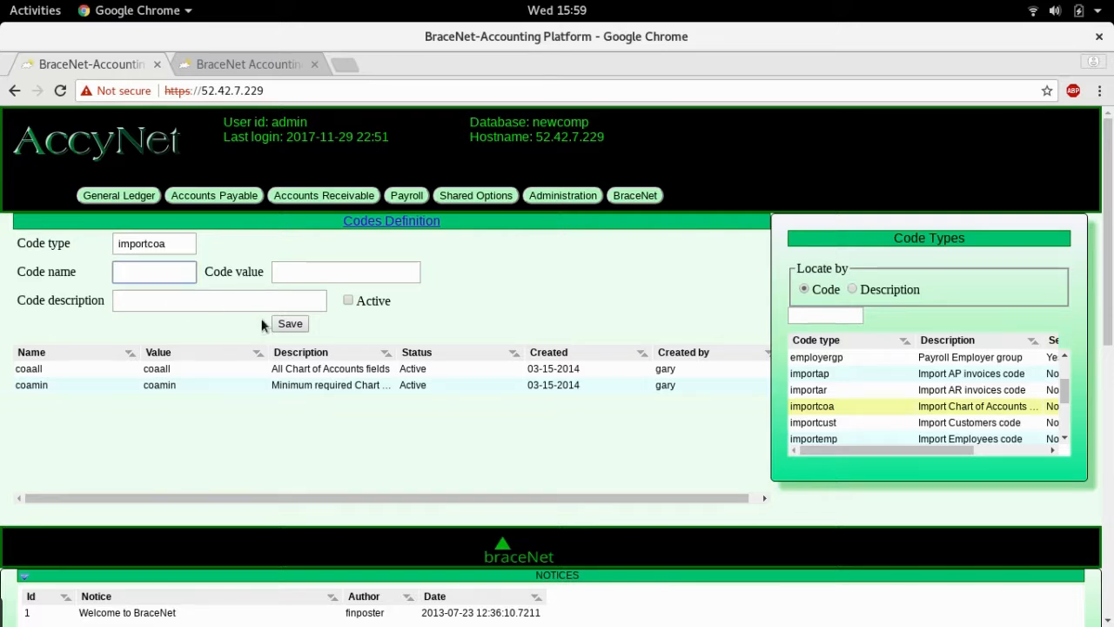
text(coastd)
key(Tab)
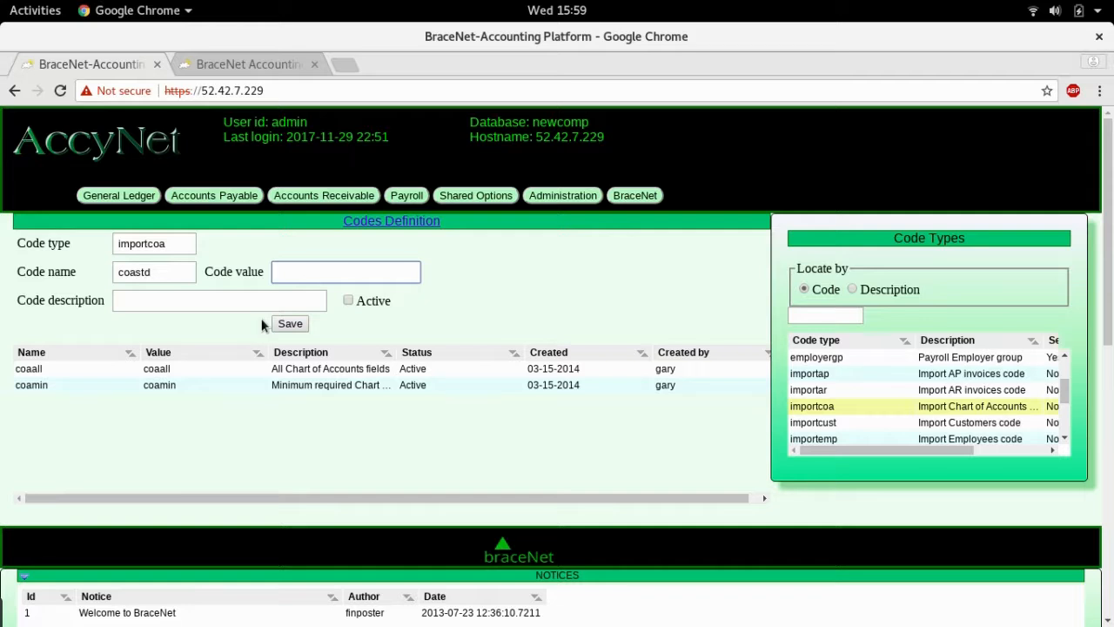
text(coastd)
key(Tab)
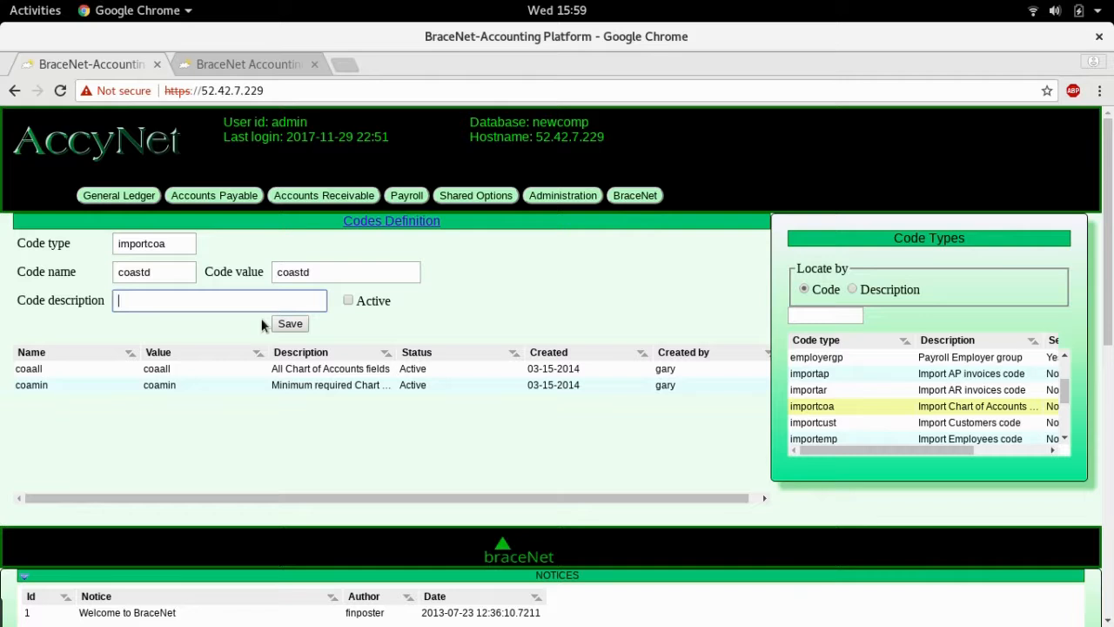
text(Chart of Accounts - stan)
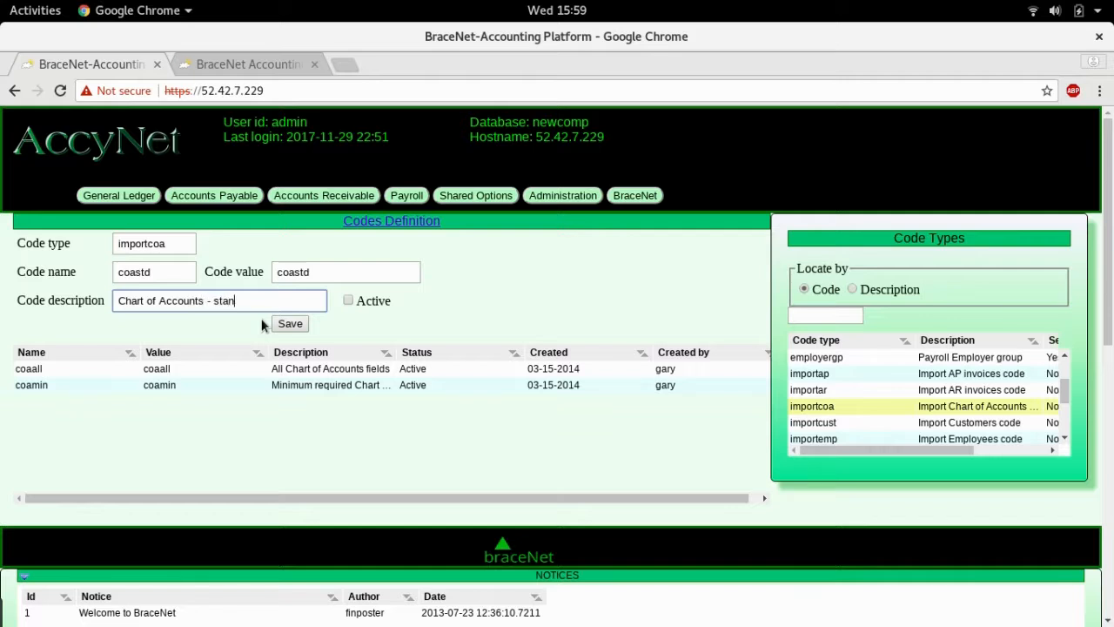
text(dard)
key(Tab)
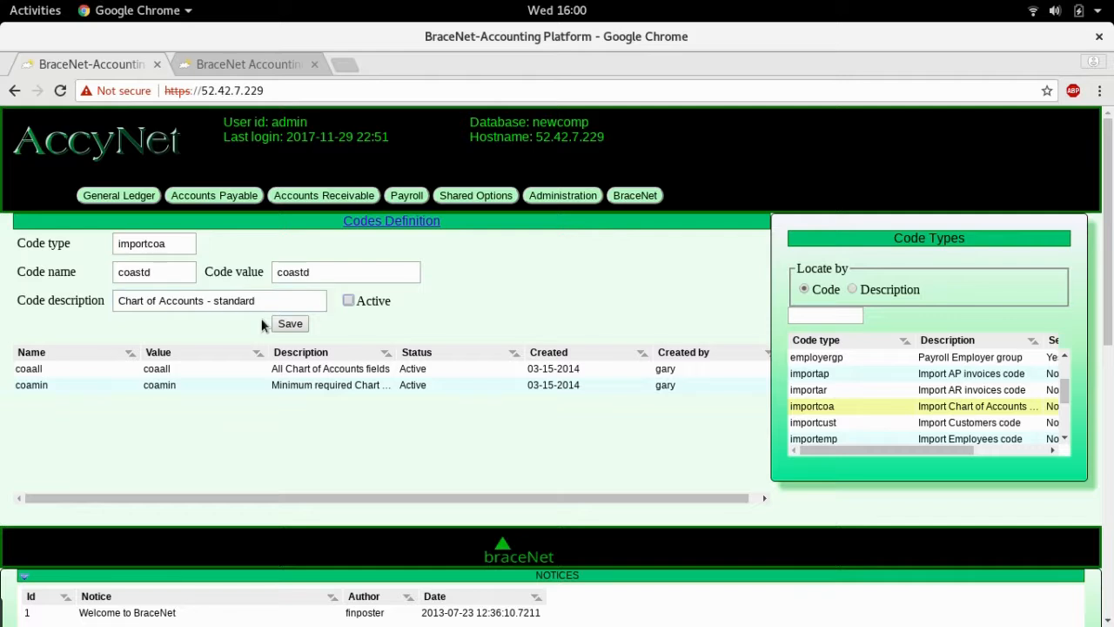
key(space)
click(289, 326)
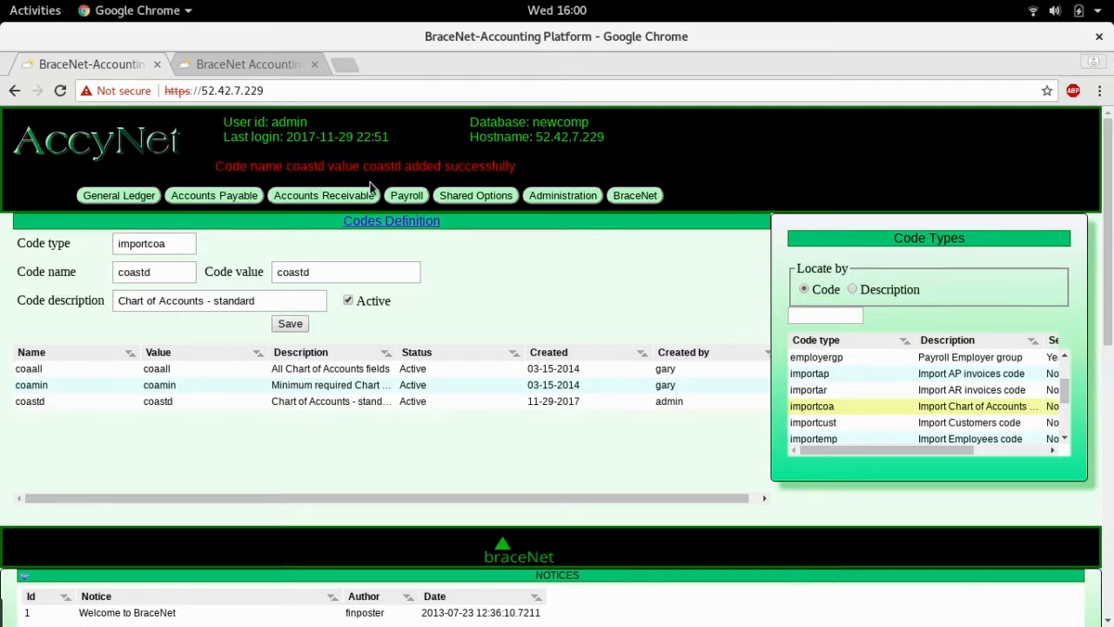
Open the Import Map definition, set the layout type to importcoa and select the coastd layout.
click(469, 199)
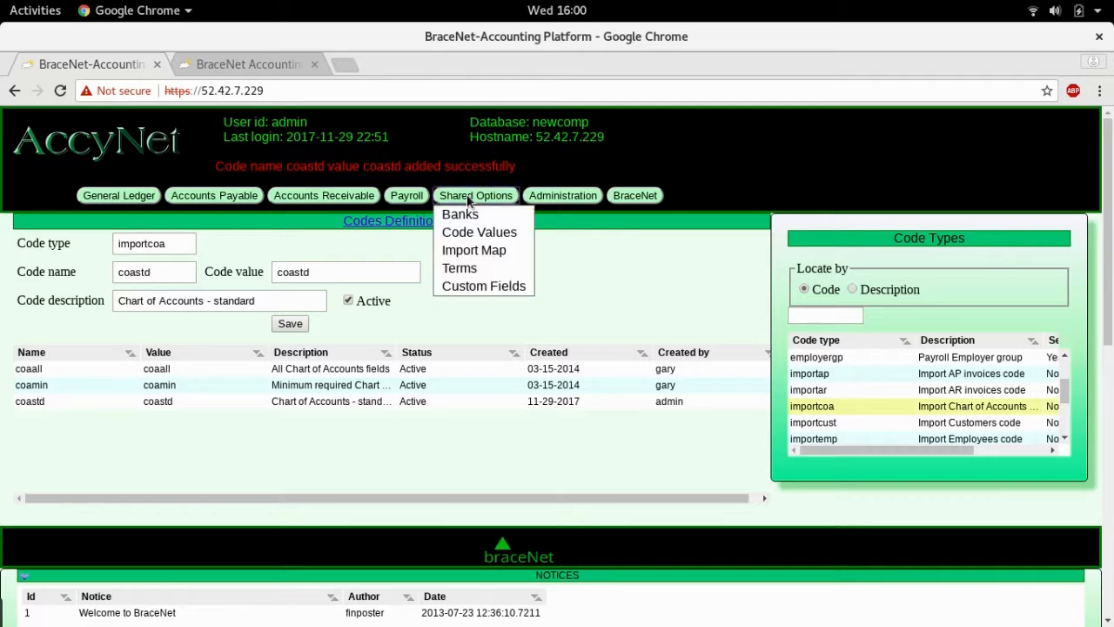
click(467, 251)
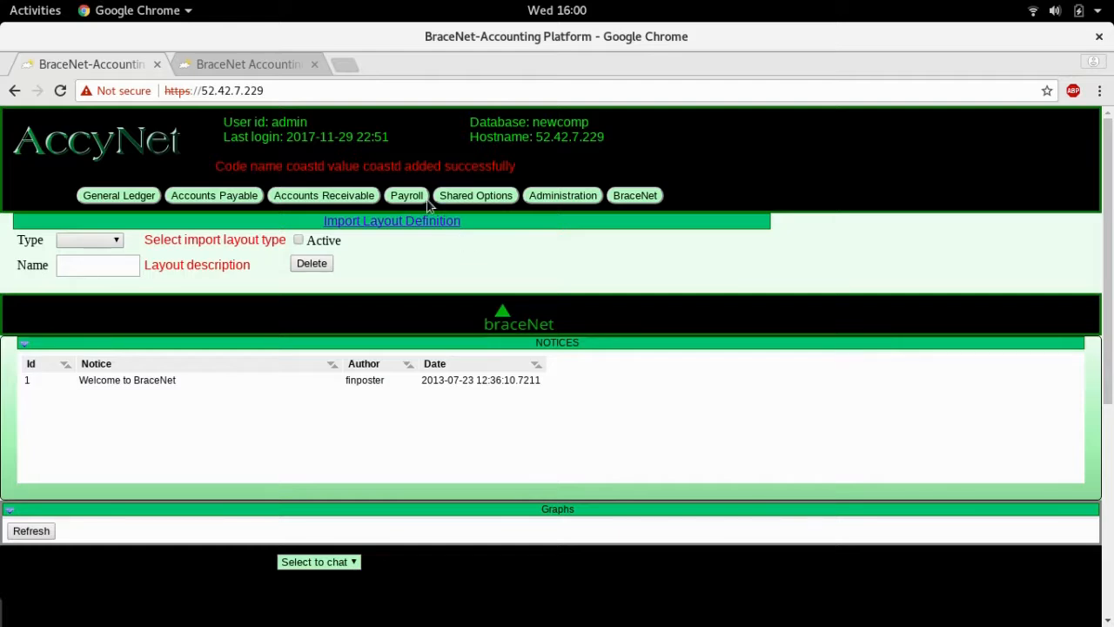
click(118, 243)
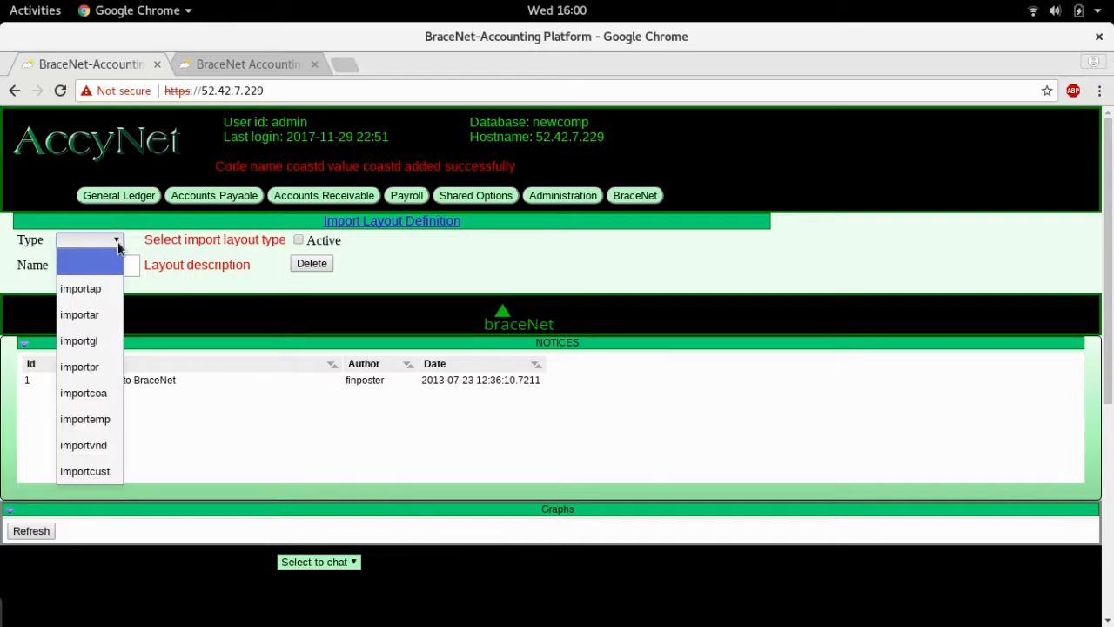
click(94, 395)
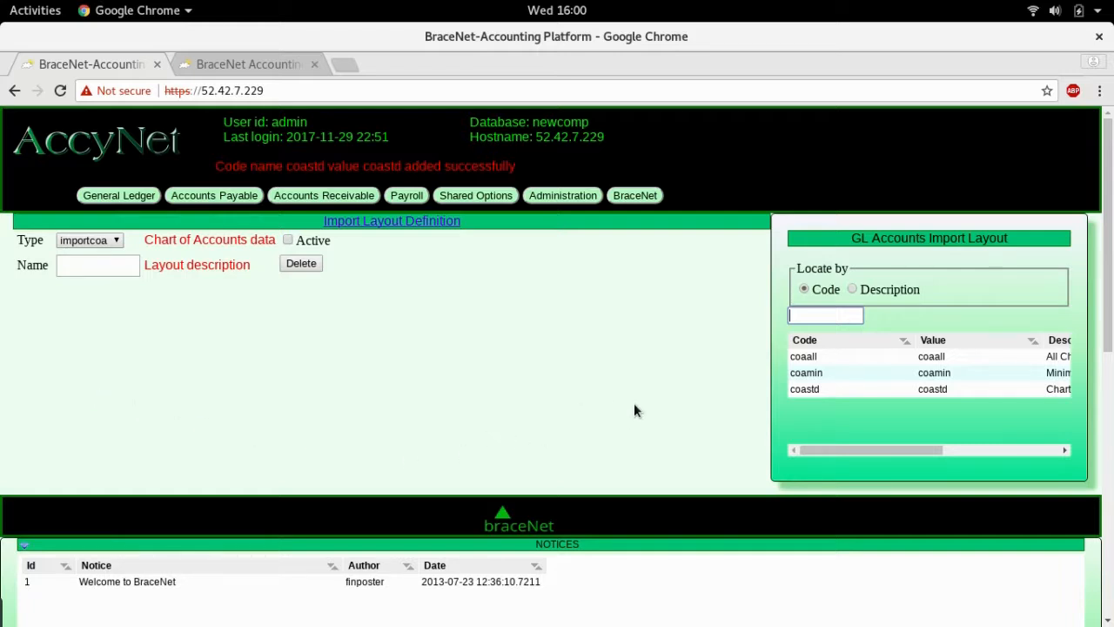
click(813, 389)
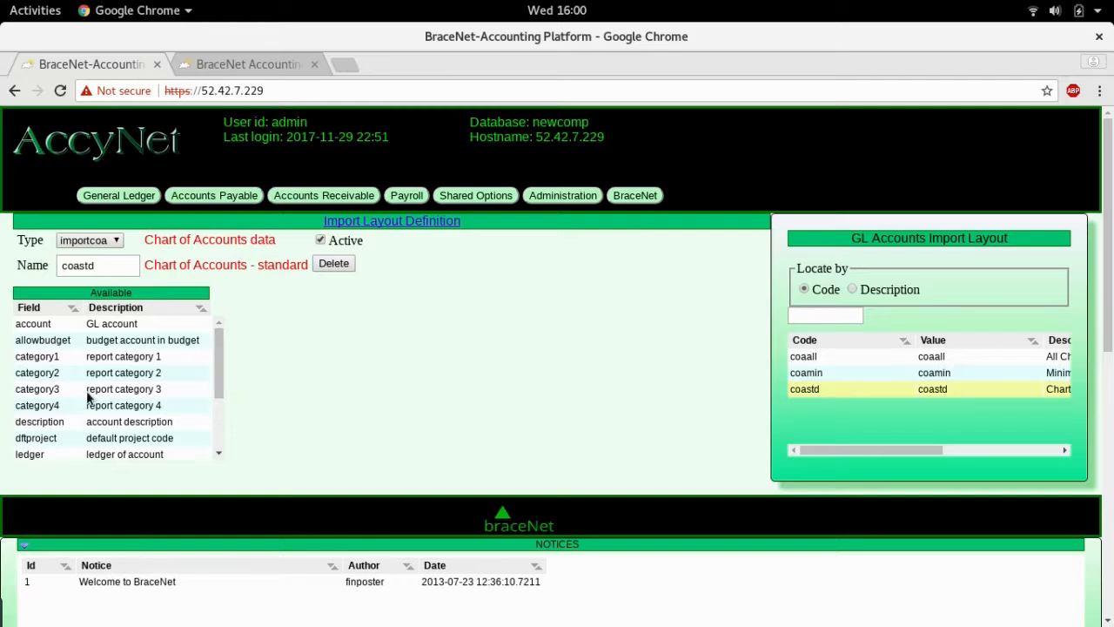
Include the ledger, account and description fields, in that order, in the coastd import layout.
click(30, 456)
right_click(31, 456)
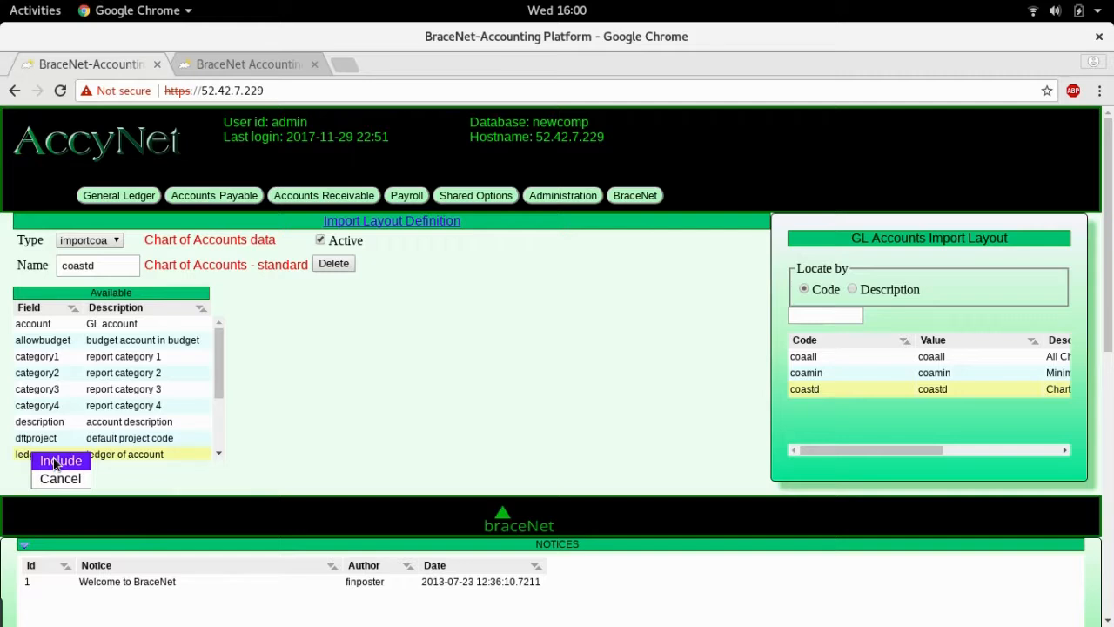
click(54, 463)
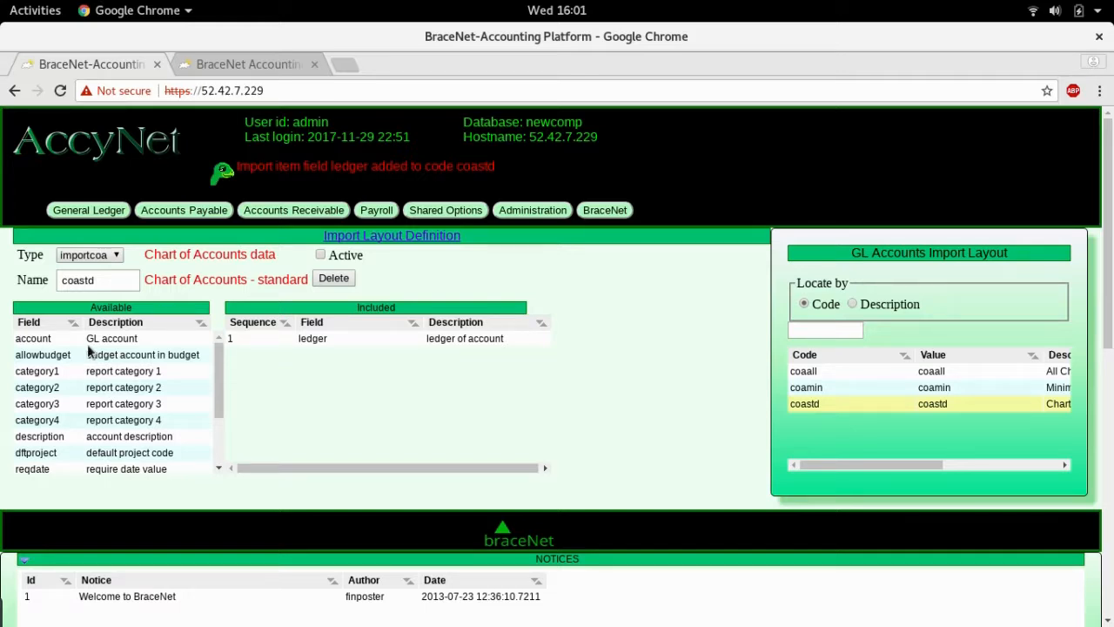
click(28, 342)
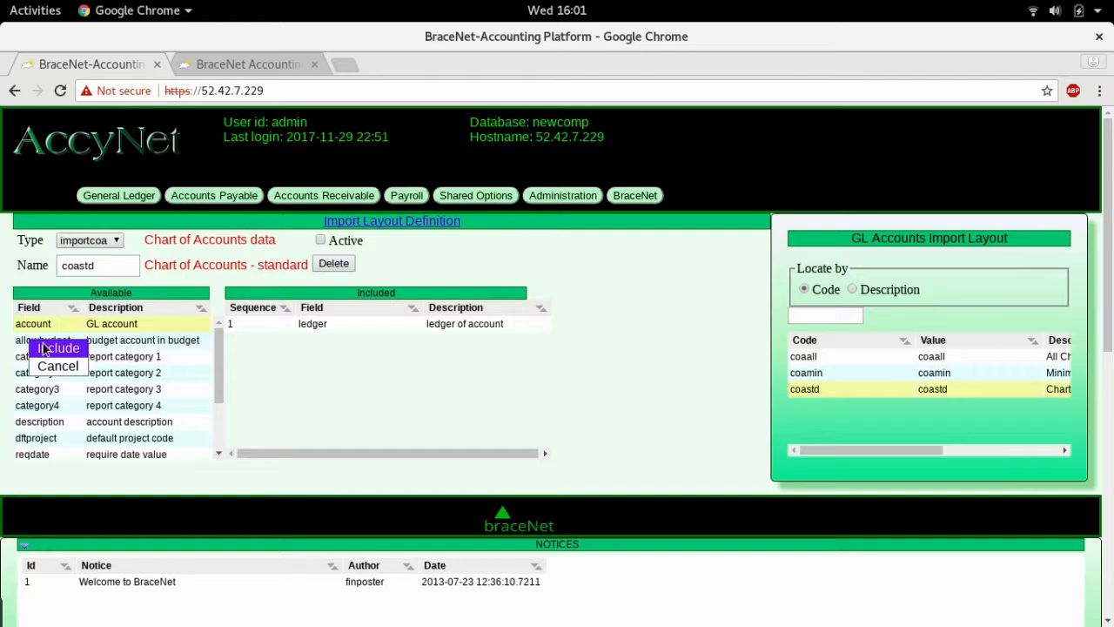
click(43, 348)
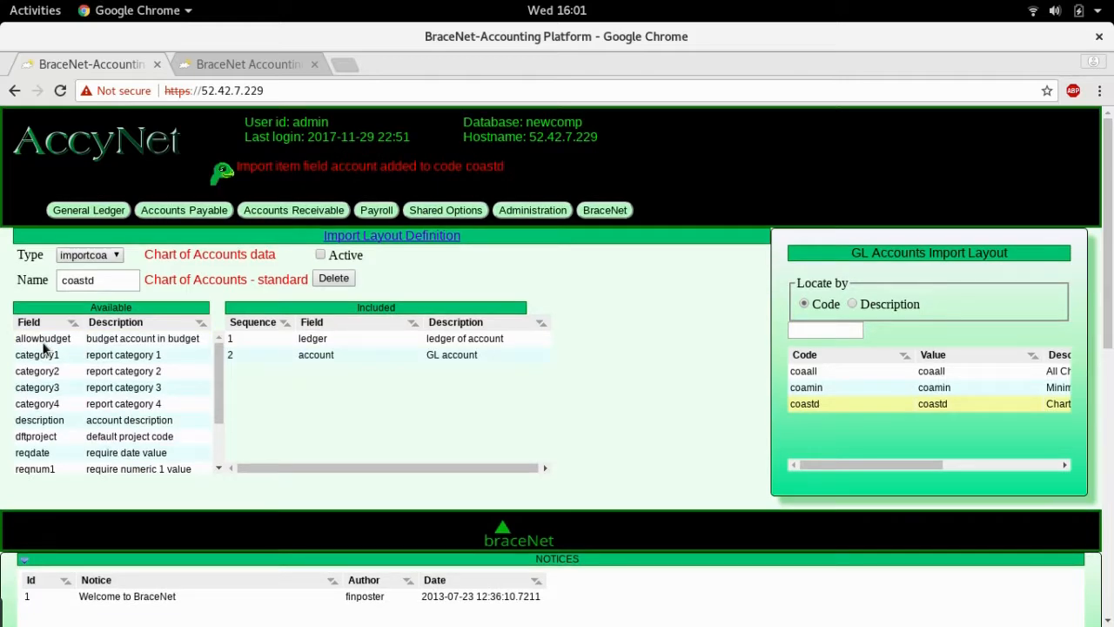
right_click(45, 424)
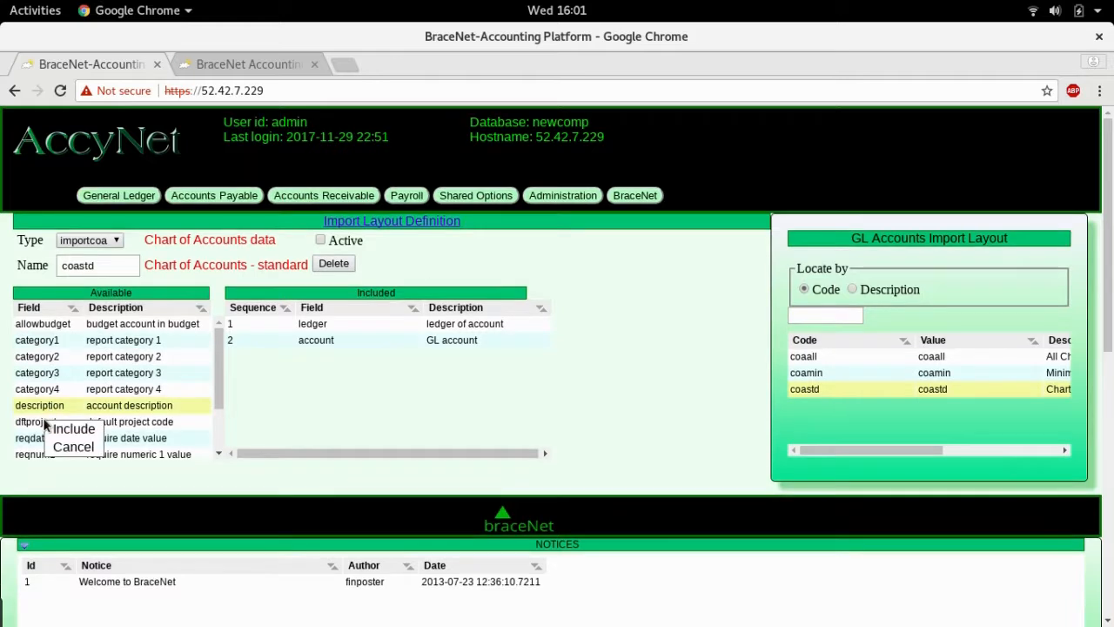
click(65, 428)
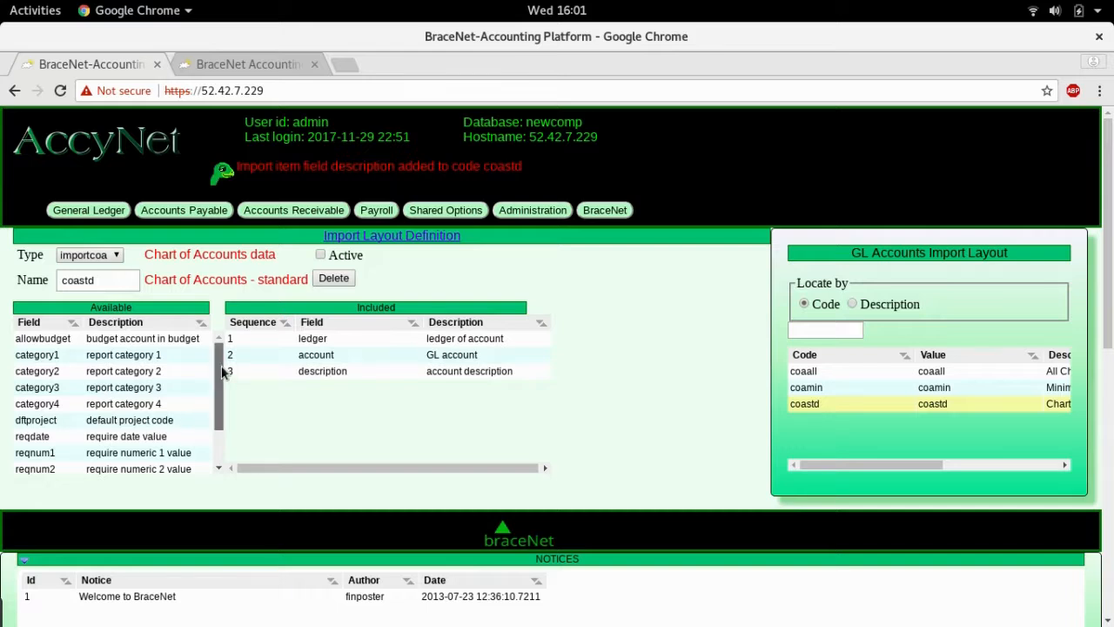
Include the type, category1 and category4 fields, in that order, after description in the coastd import layout.
scroll(221, 366, down, 1)
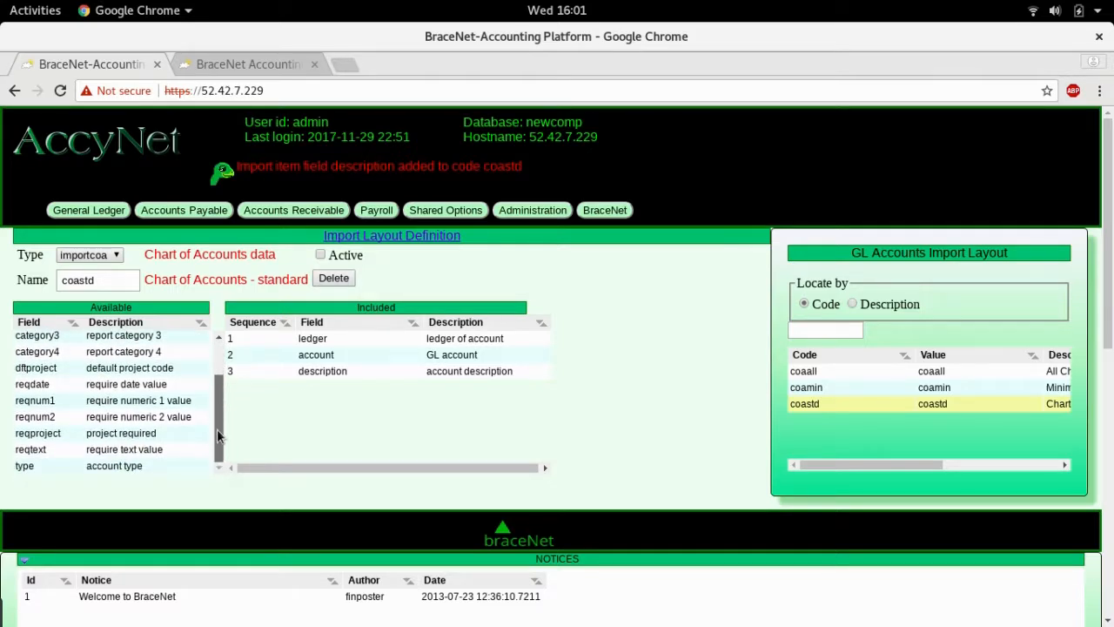
click(31, 467)
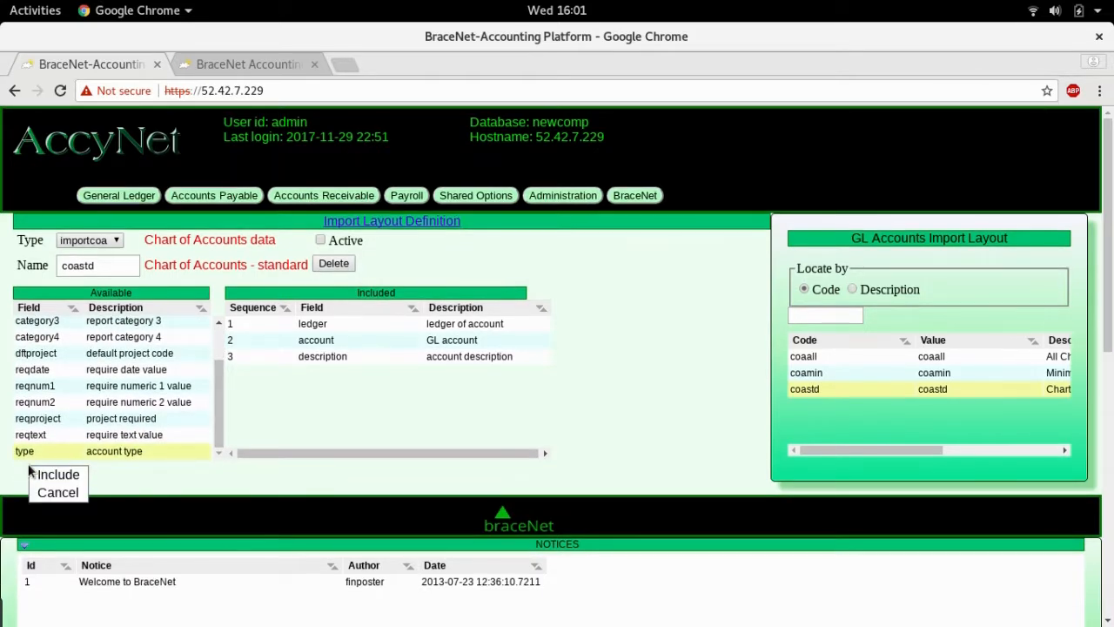
click(42, 475)
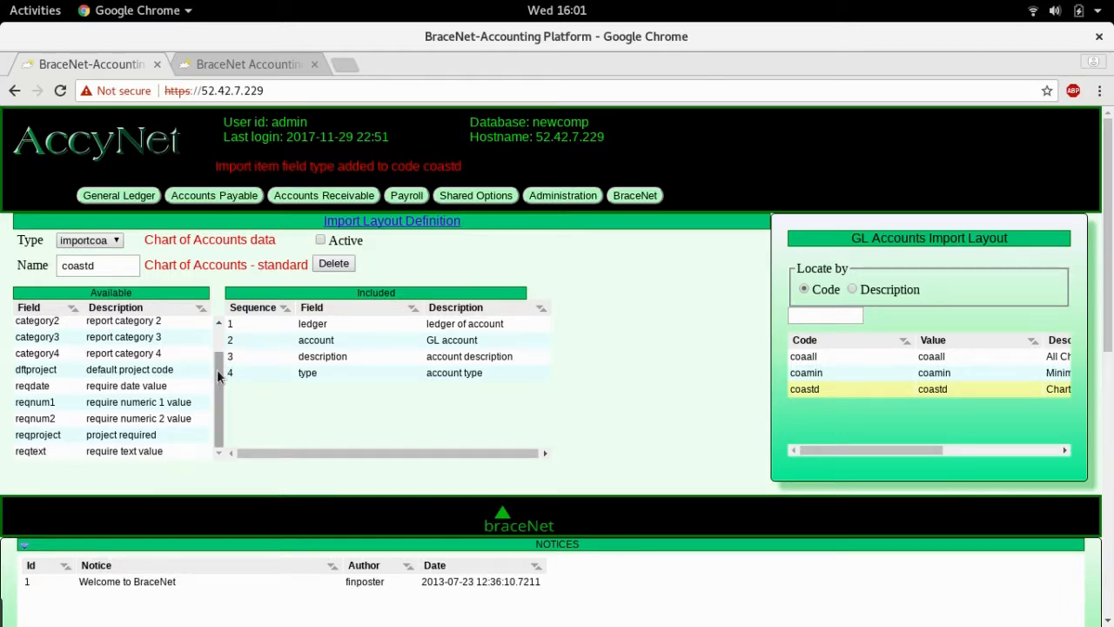
scroll(218, 361, up, 2)
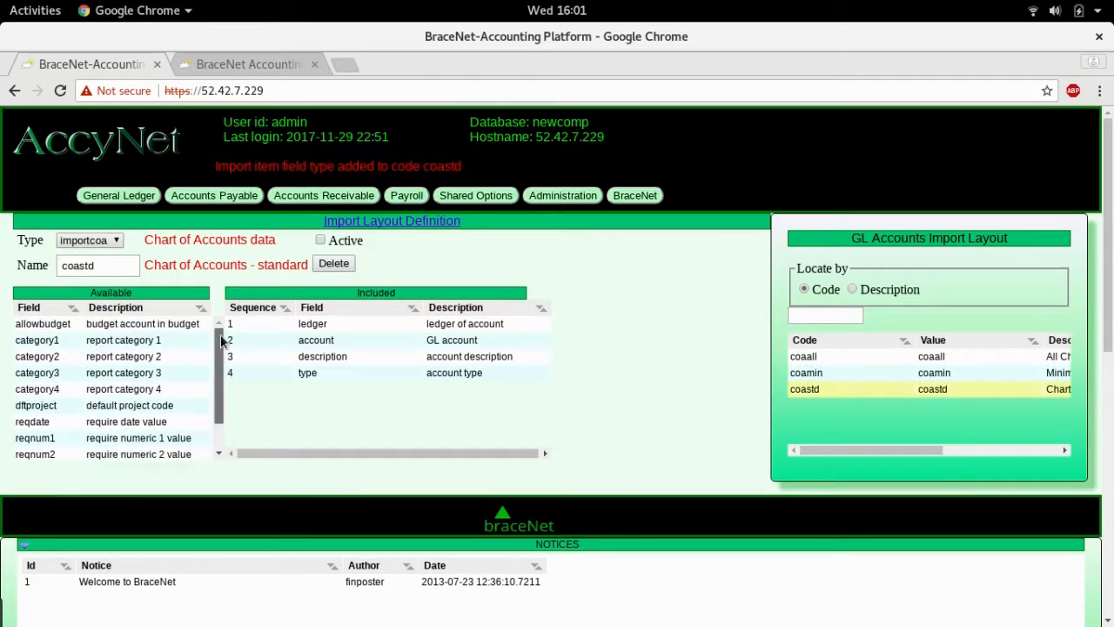
right_click(35, 346)
click(54, 352)
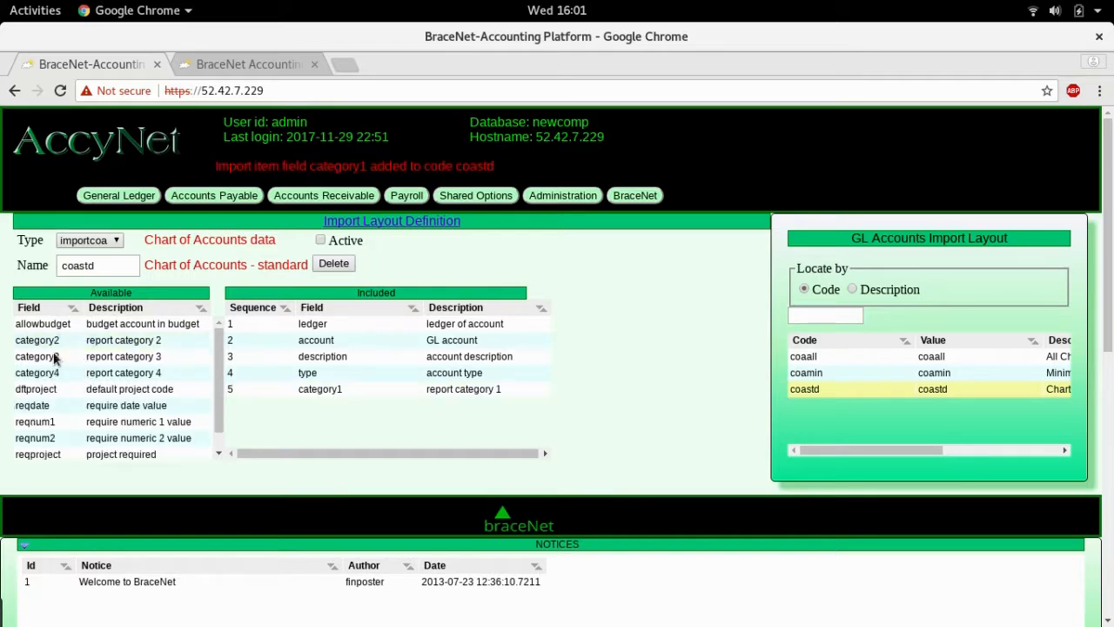
right_click(50, 372)
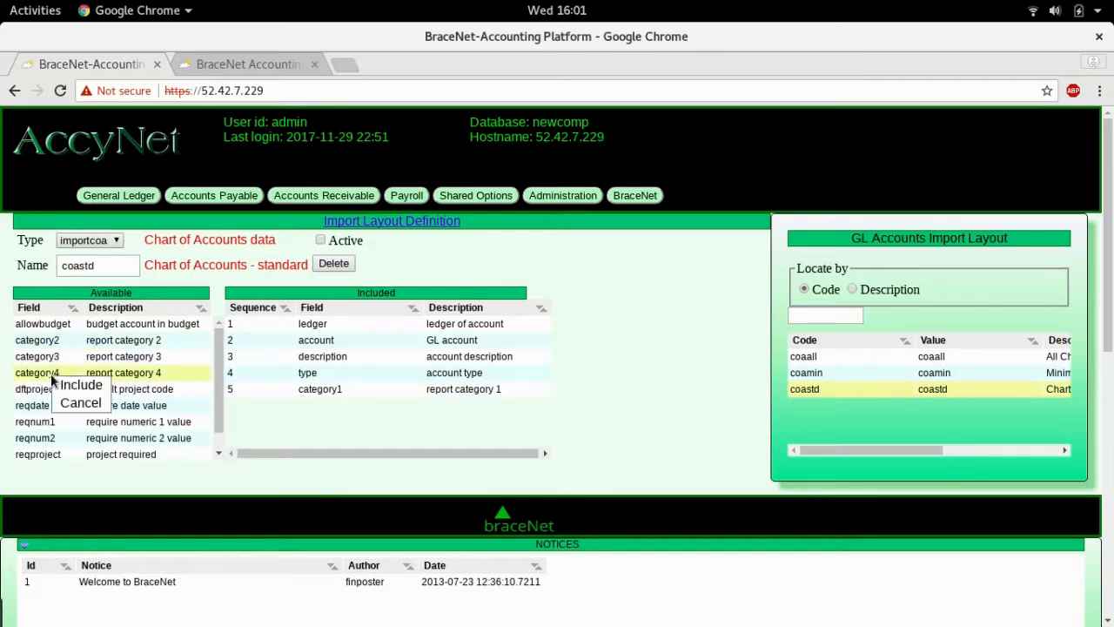
click(78, 386)
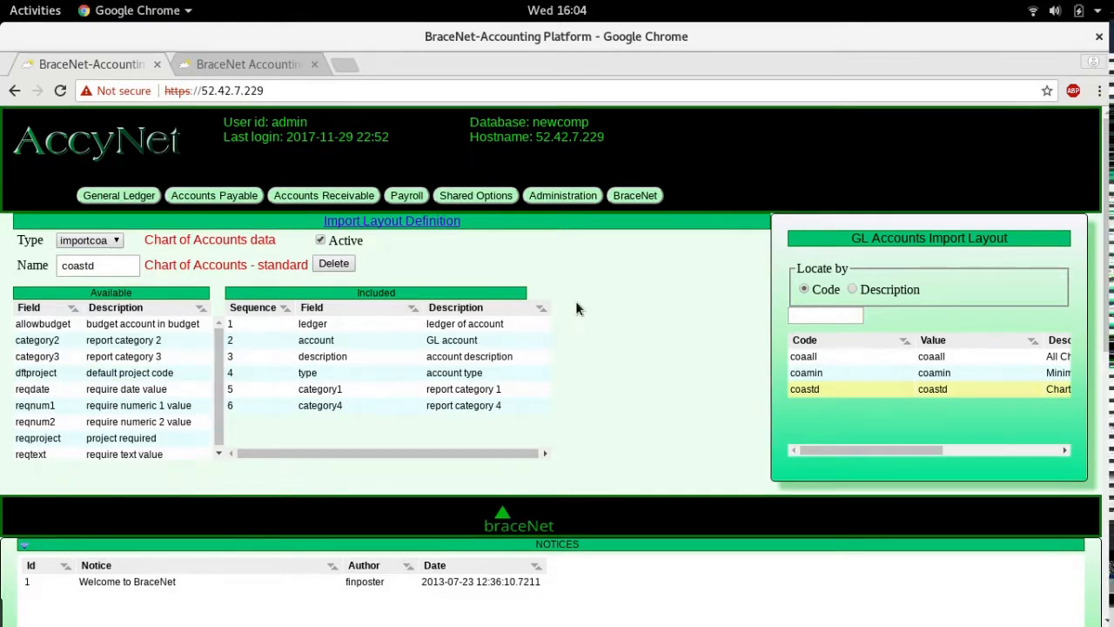
Return to the Chart of Accounts setup page of the general ledger.
click(110, 195)
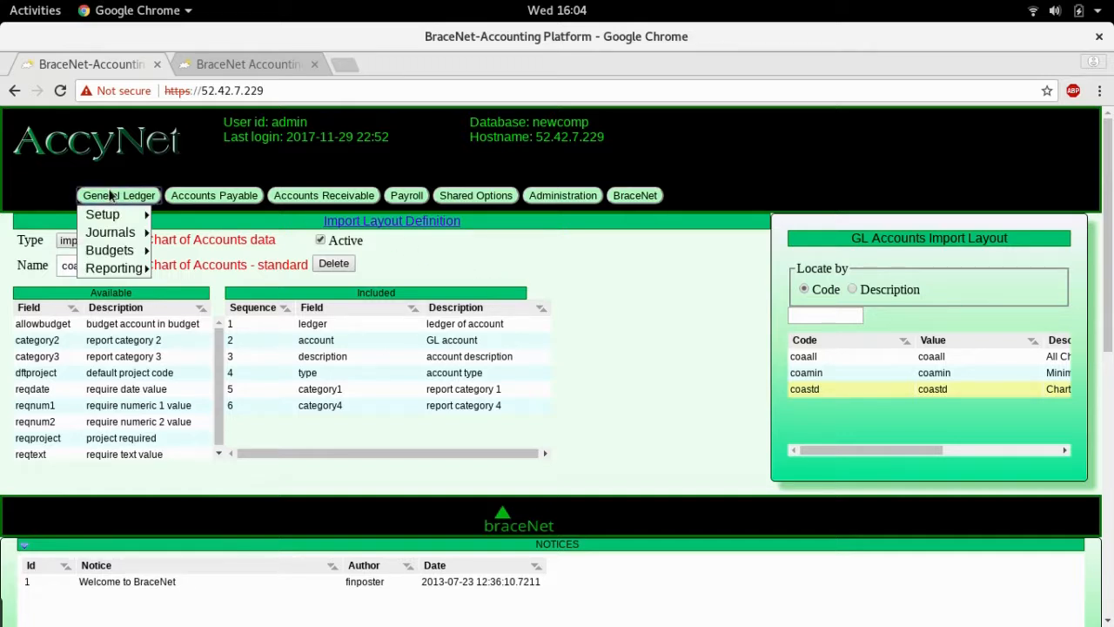
mouse_move(106, 215)
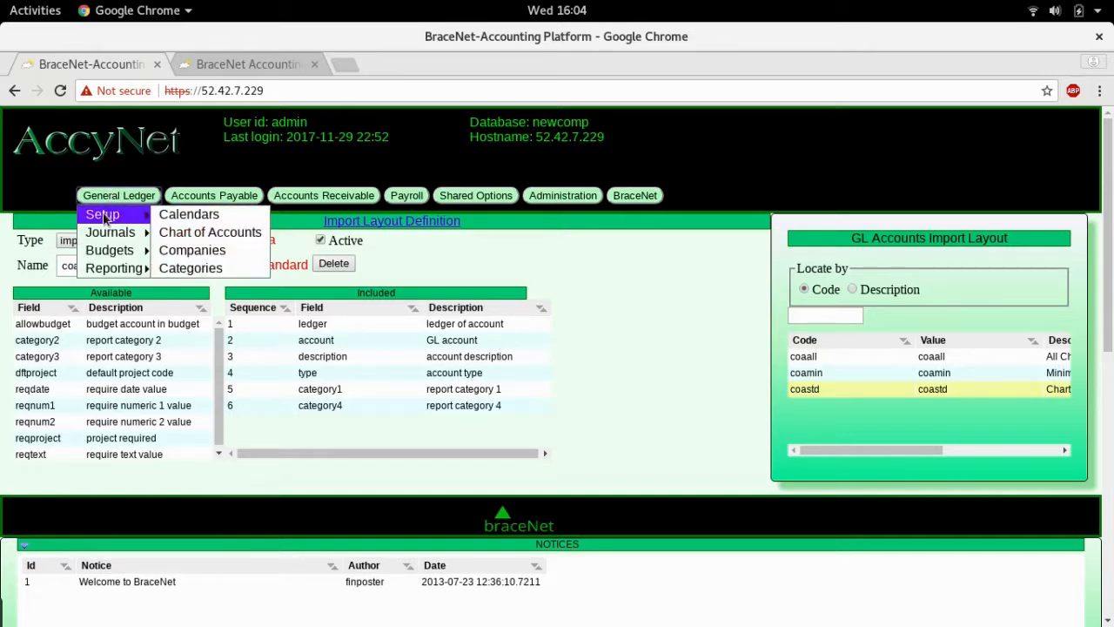
click(189, 233)
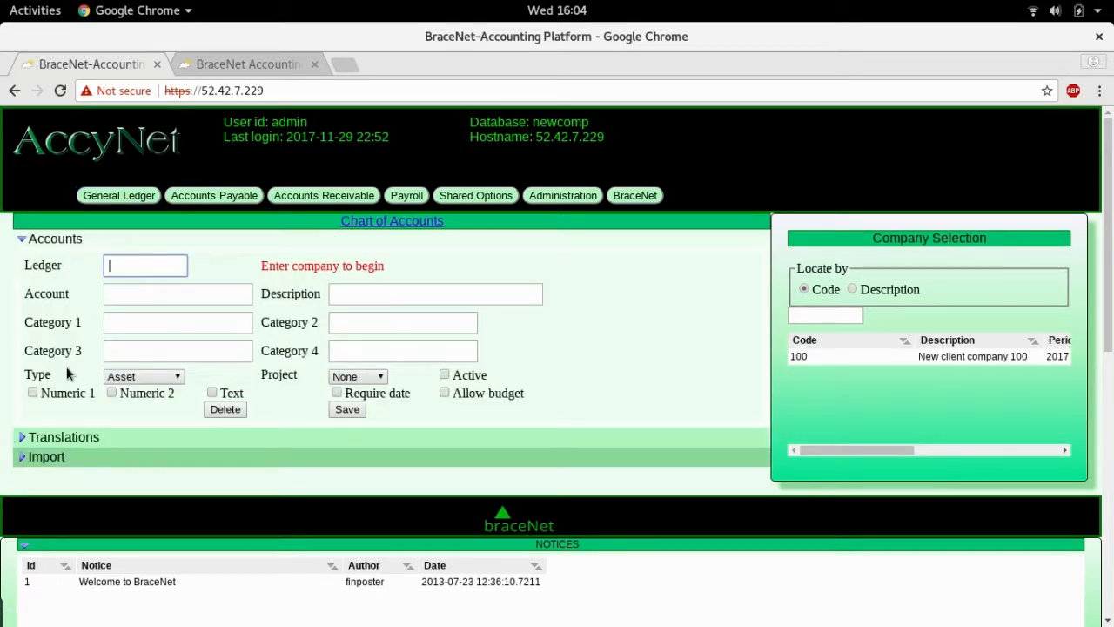
In the Chart of Accounts import section, look up the available layouts and set the import layout to coastd.
click(23, 458)
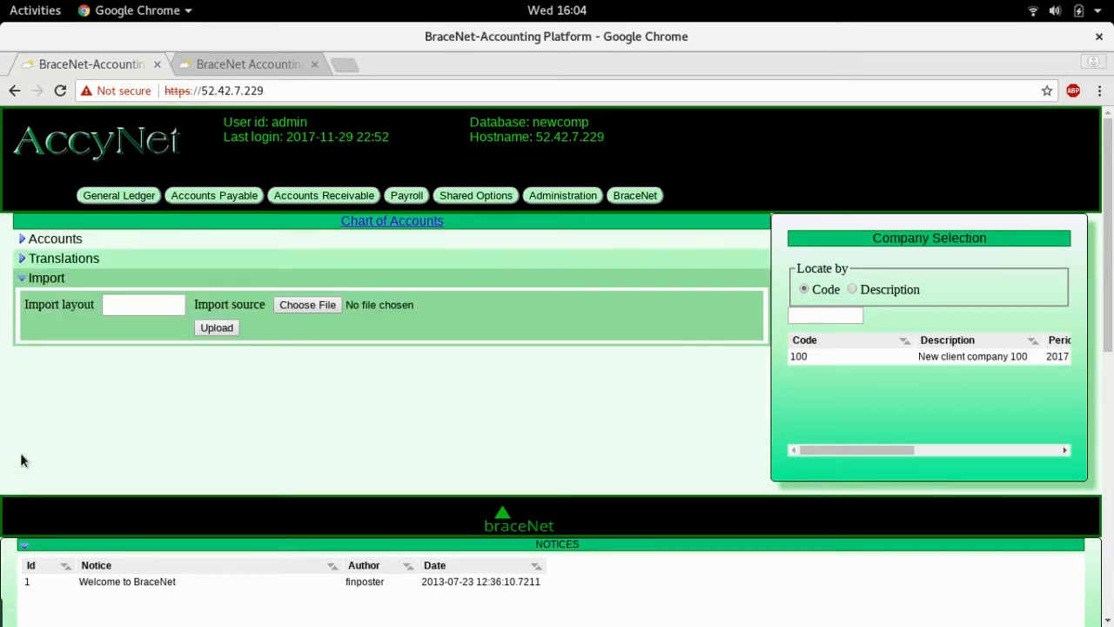
click(140, 301)
text(?)
key(Tab)
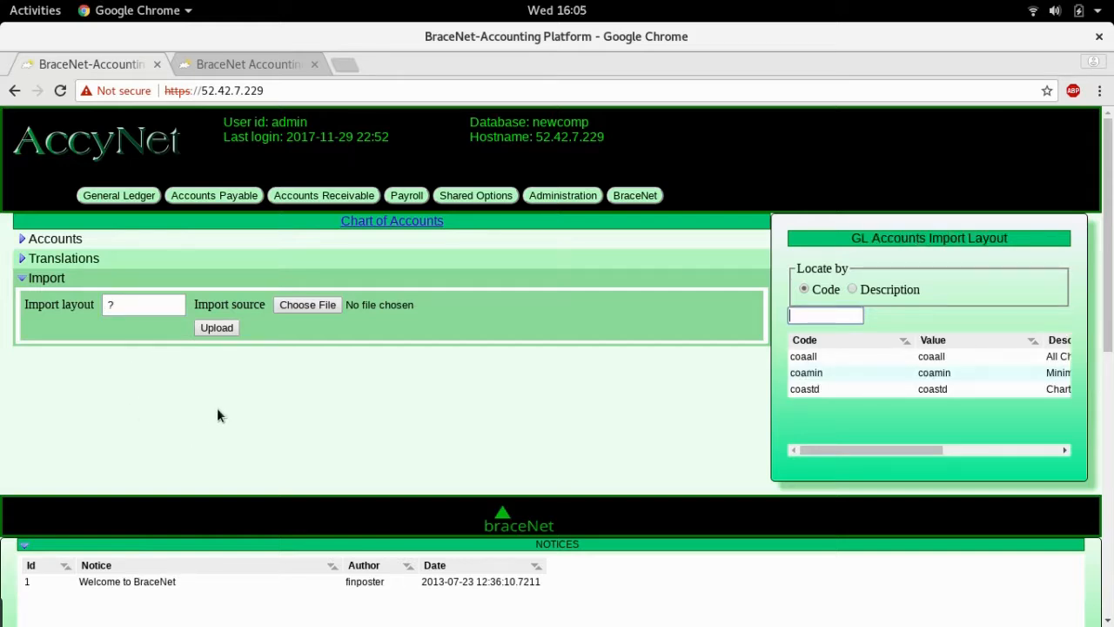
click(808, 389)
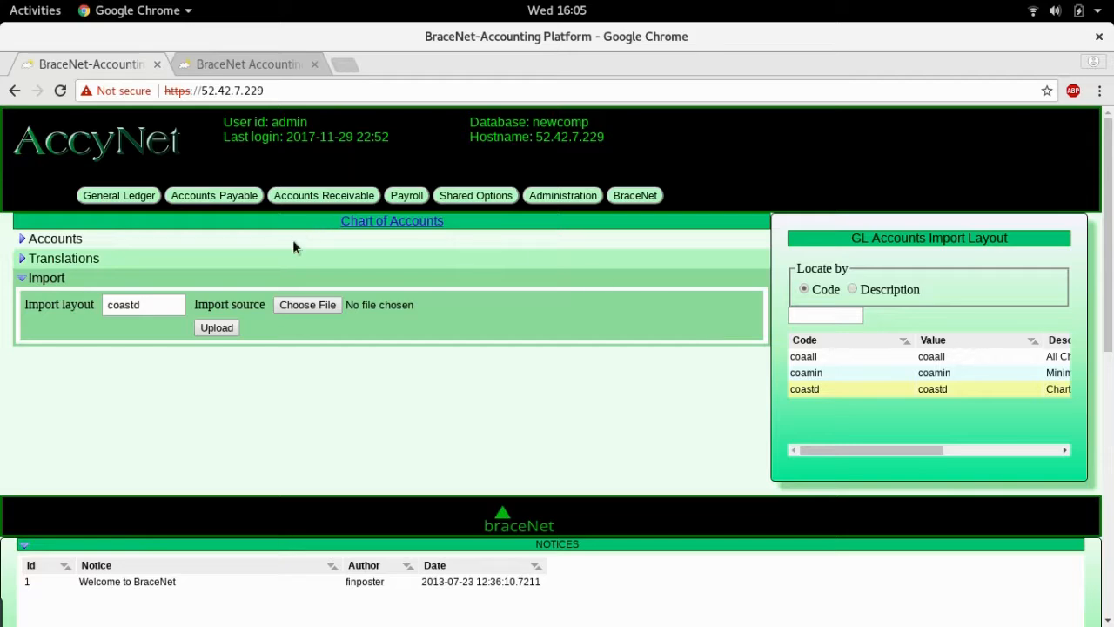
Choose the recent file coa_standard.csv as the import source and process the chart of accounts import.
click(310, 307)
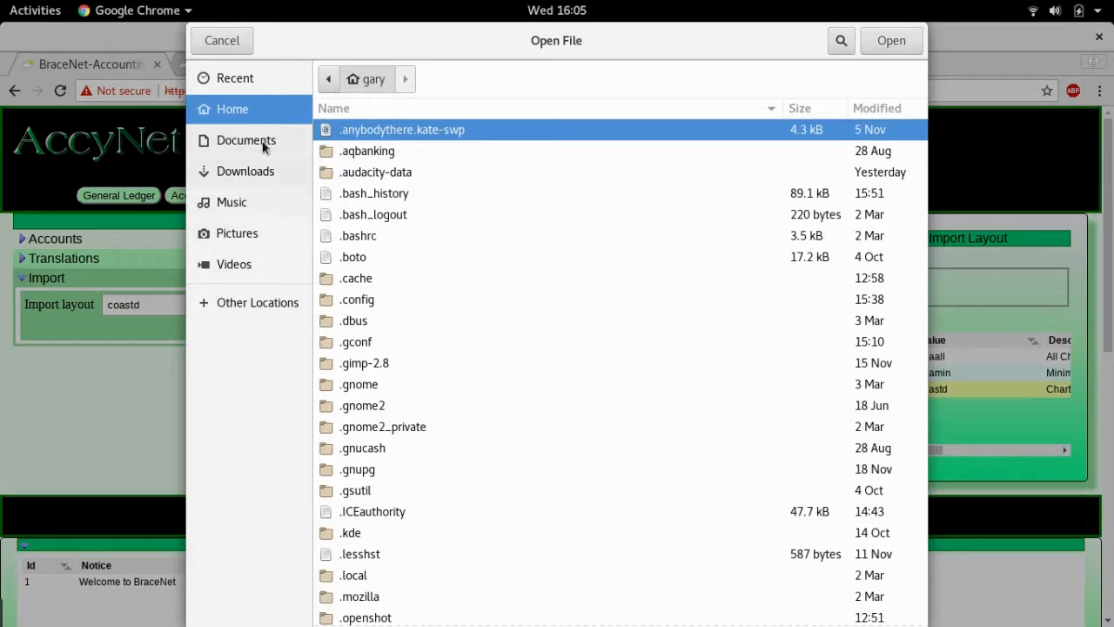
click(244, 78)
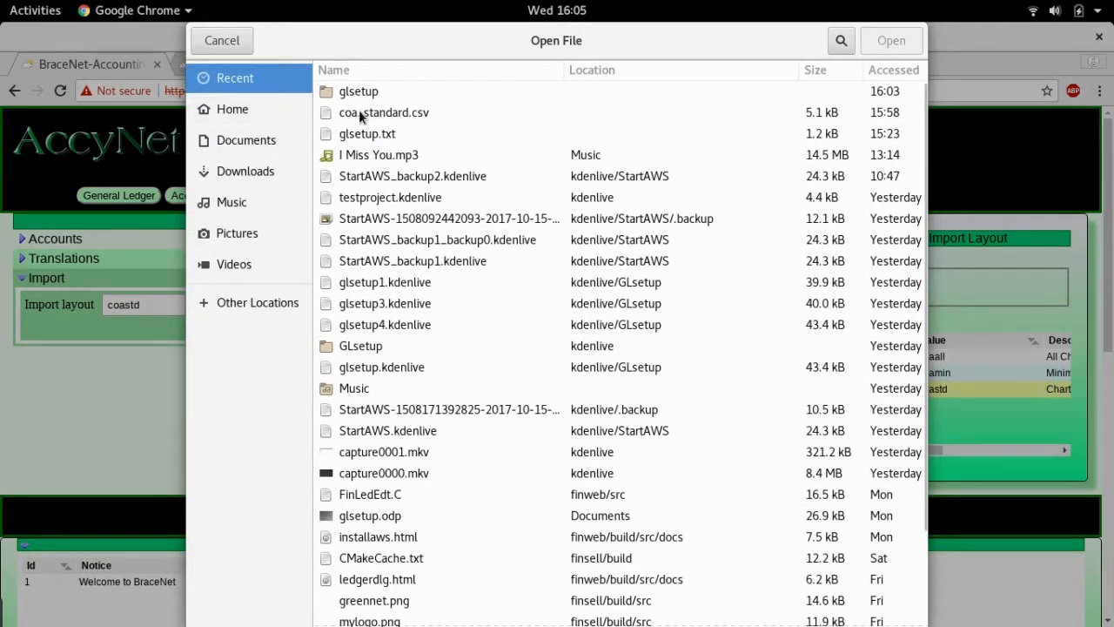
double_click(359, 110)
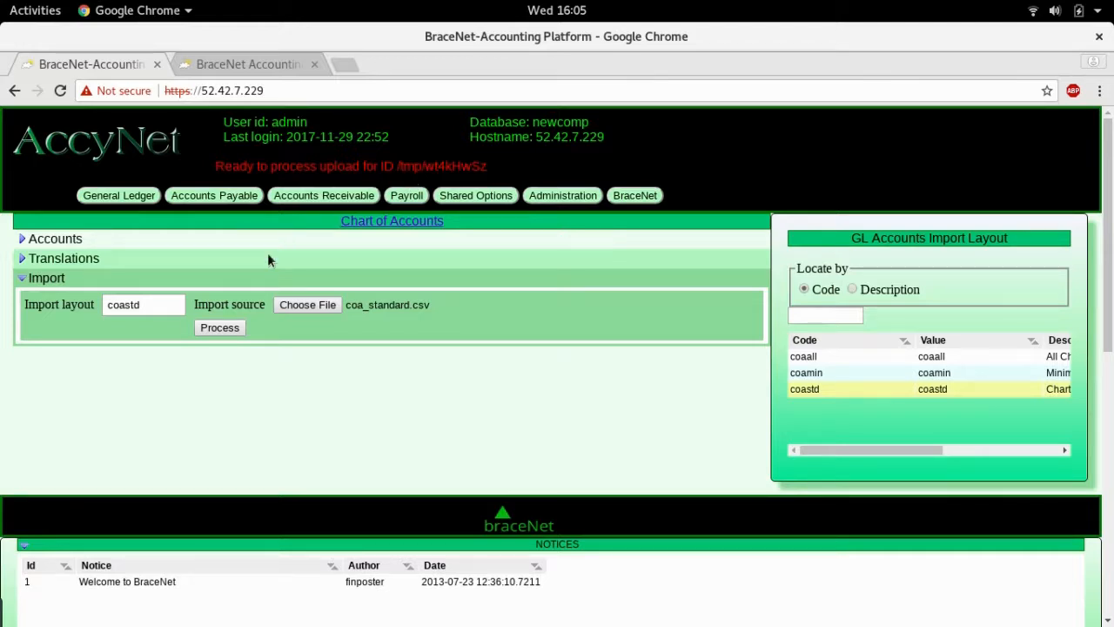
click(220, 327)
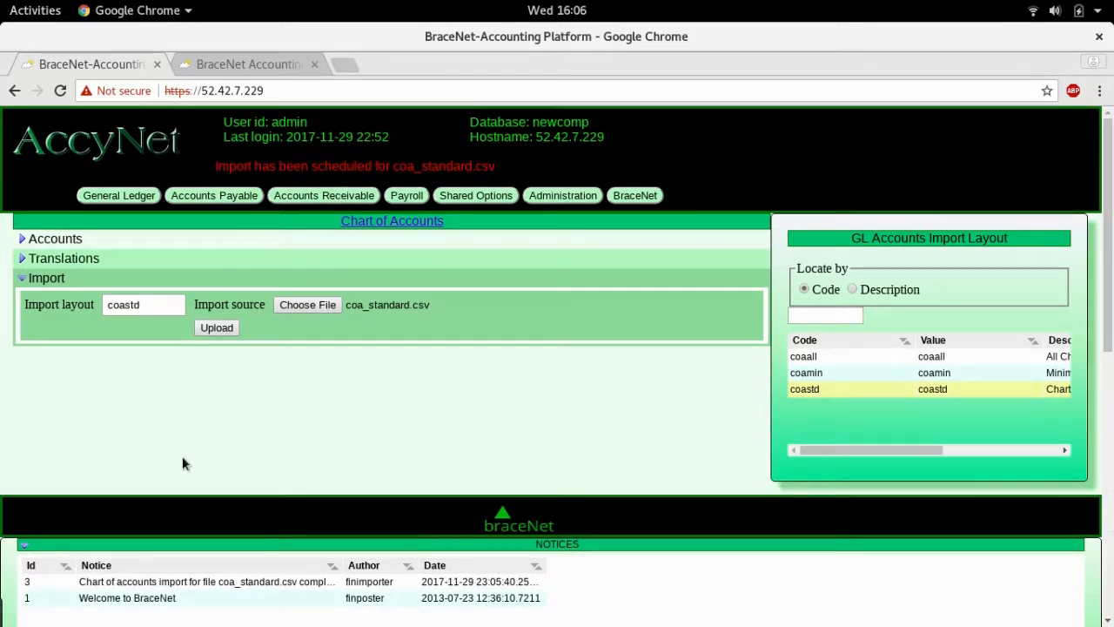
View the notice about the chart of accounts import for coa_standard.csv.
click(200, 589)
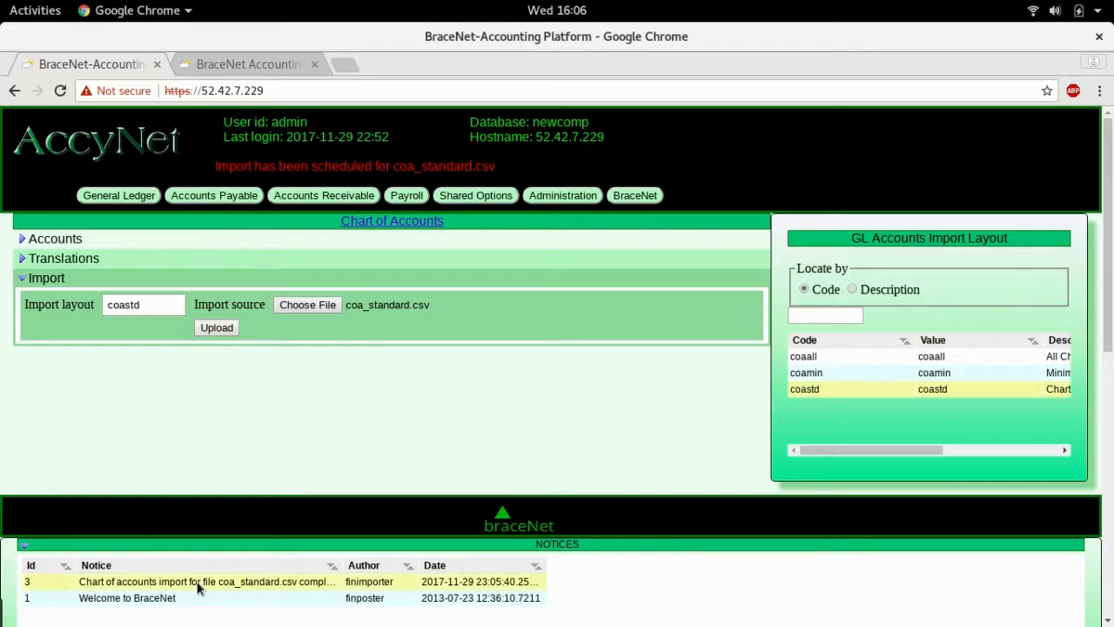
right_click(199, 589)
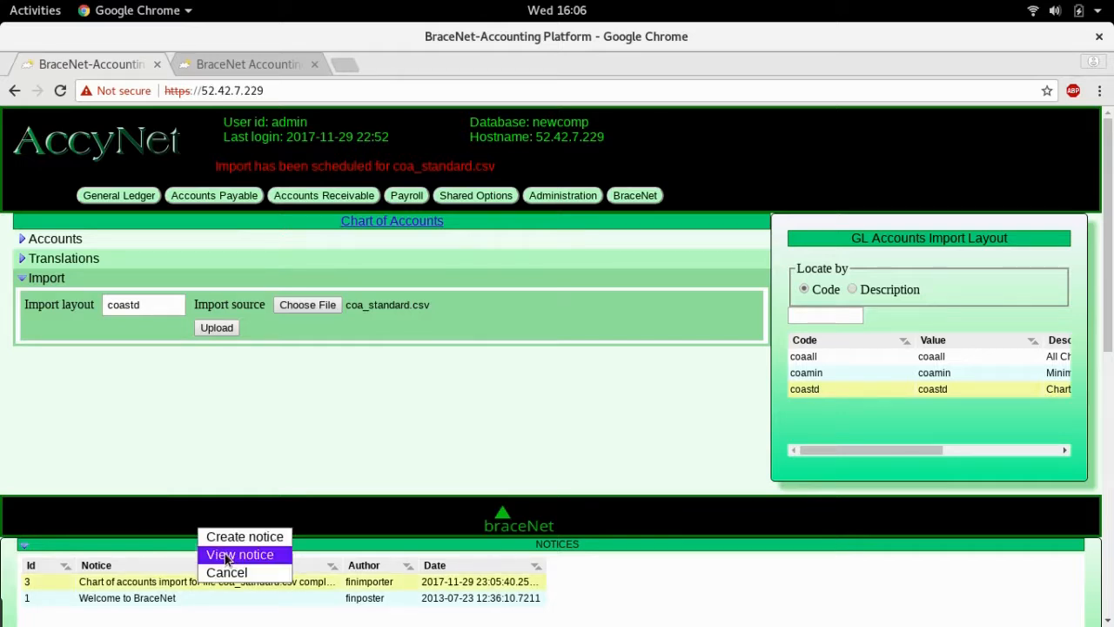
click(228, 555)
right_click(248, 444)
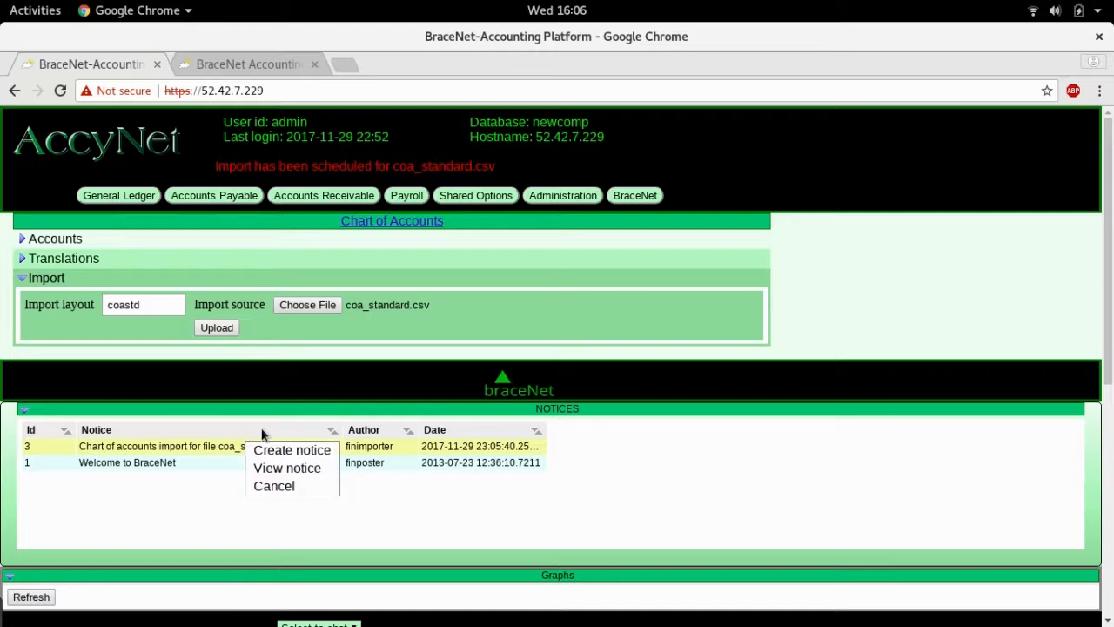
click(289, 467)
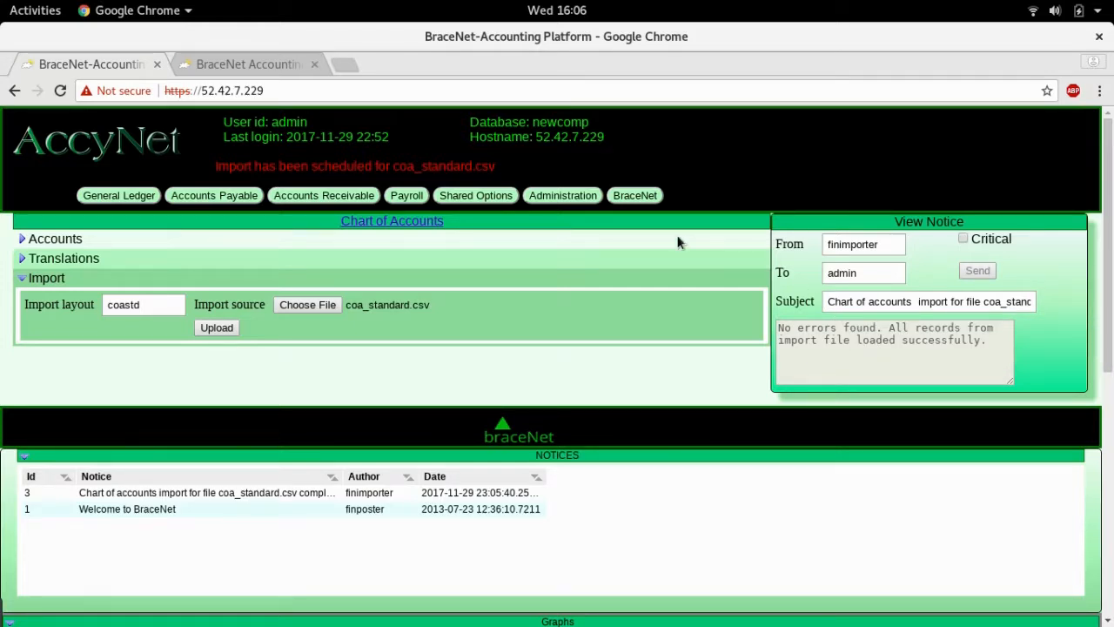
Open the general ledger's Companies setup and load company 100.
click(102, 198)
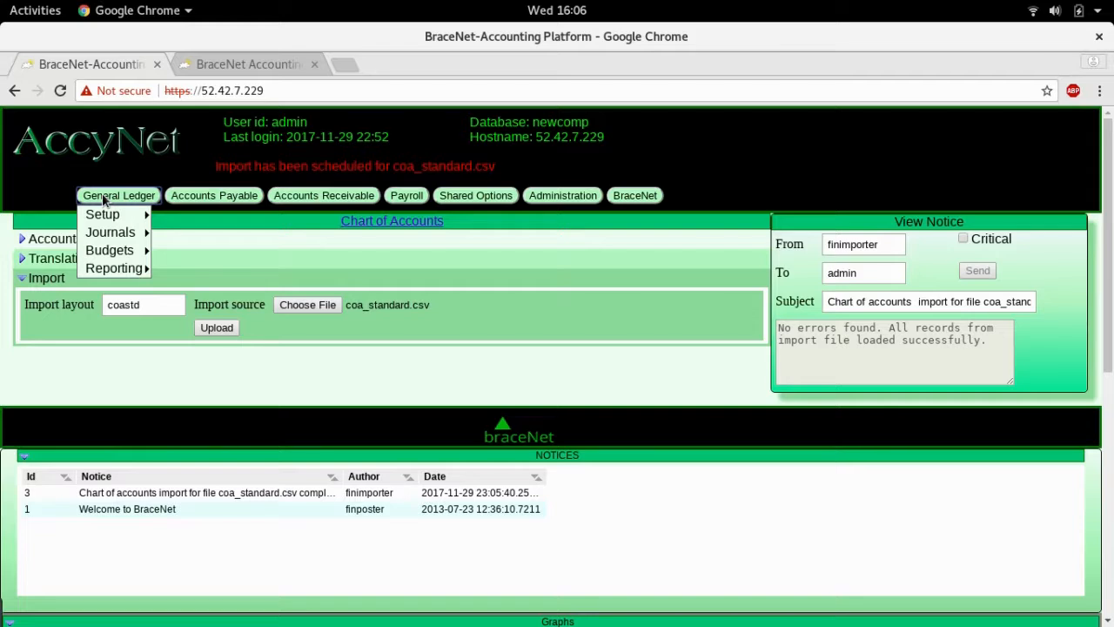
mouse_move(114, 216)
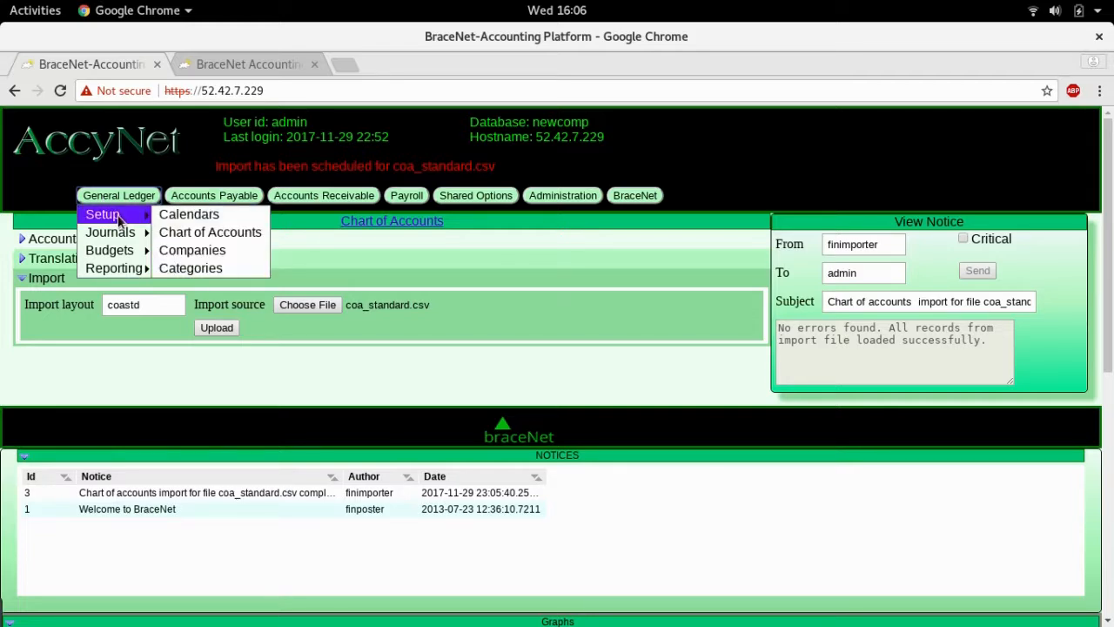
click(189, 252)
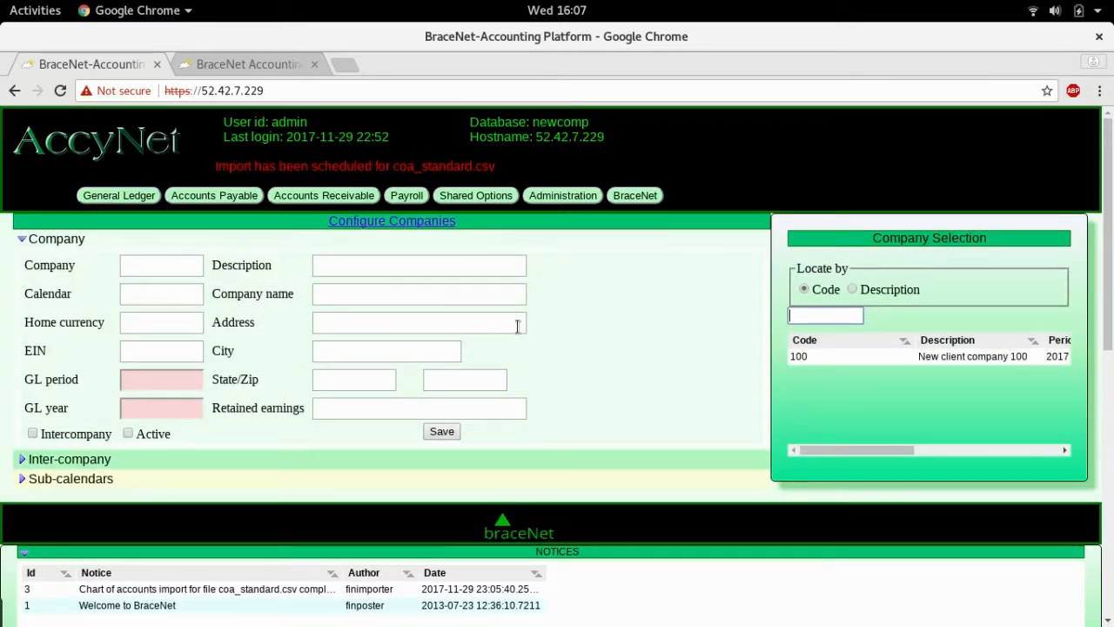
click(802, 356)
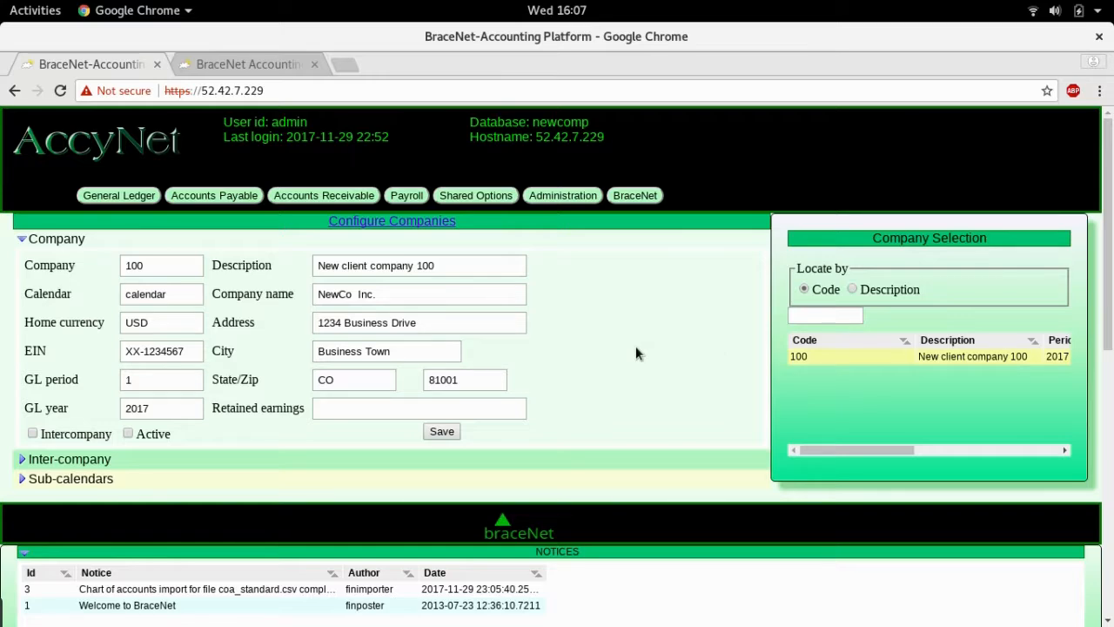
Switch to coa_standard.ods in LibreOffice Calc and copy the GL account code of Retained Earnings, 100.3050.
click(28, 12)
click(339, 394)
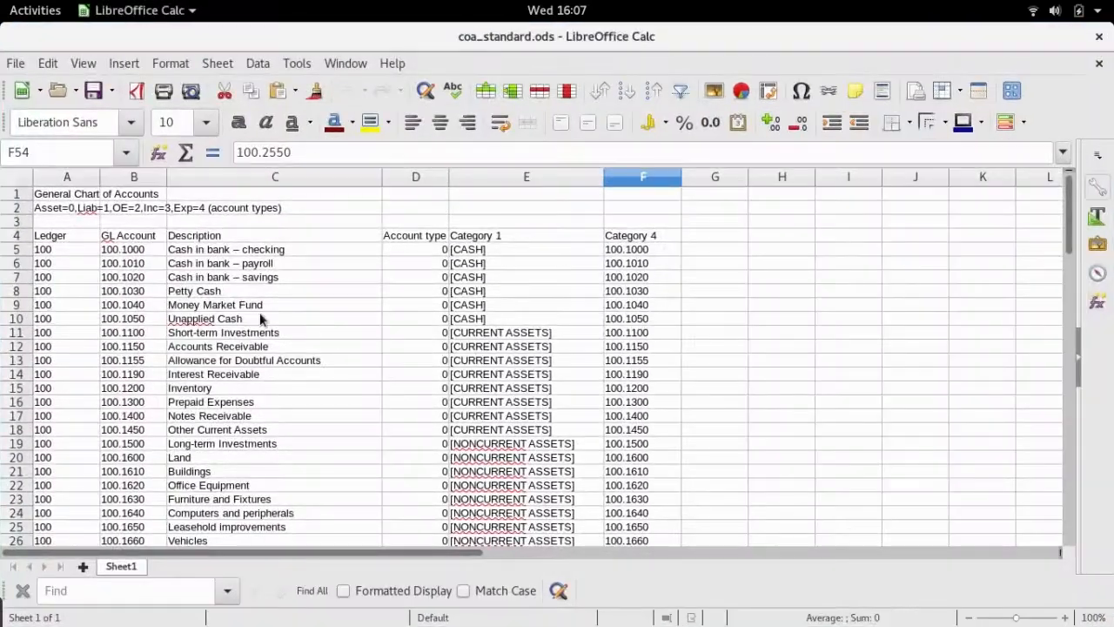
scroll(146, 385, down, 10)
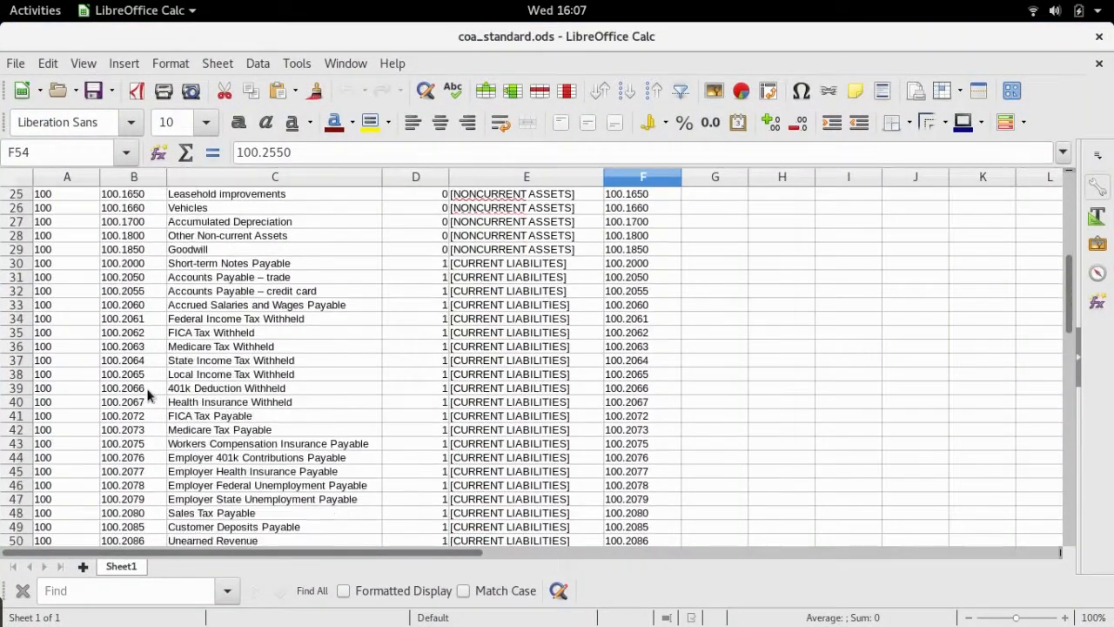
scroll(147, 396, down, 4)
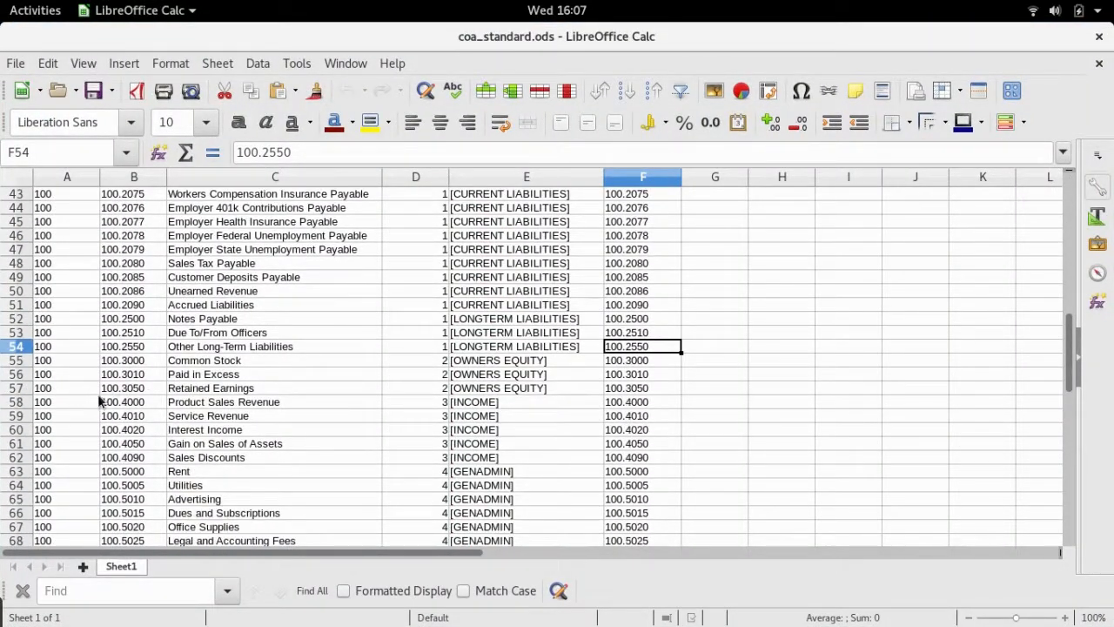
double_click(128, 384)
drag(147, 388, 90, 384)
key(ctrl+c)
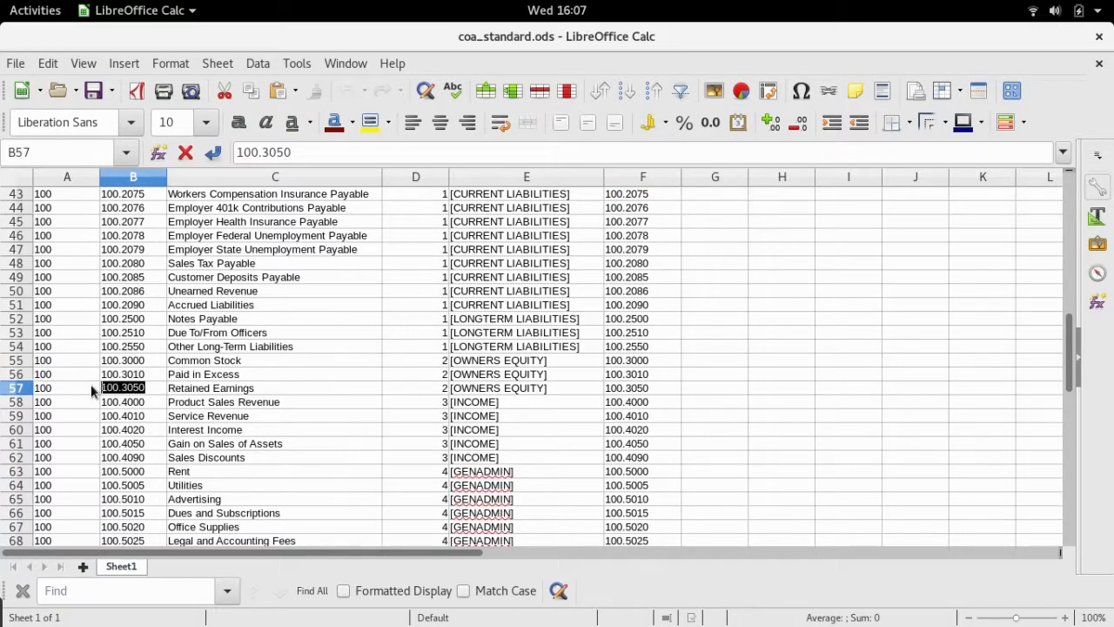
Switch back to AccyNet in Chrome, set company 100's retained earnings account to 100.3050 and save the company.
click(35, 11)
click(520, 249)
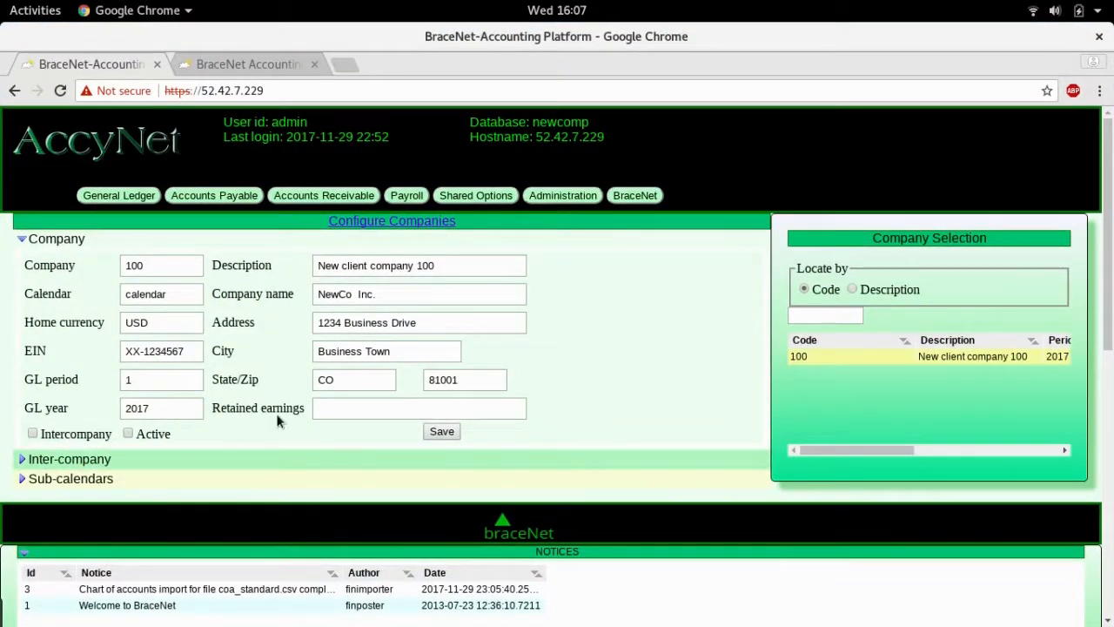
click(335, 409)
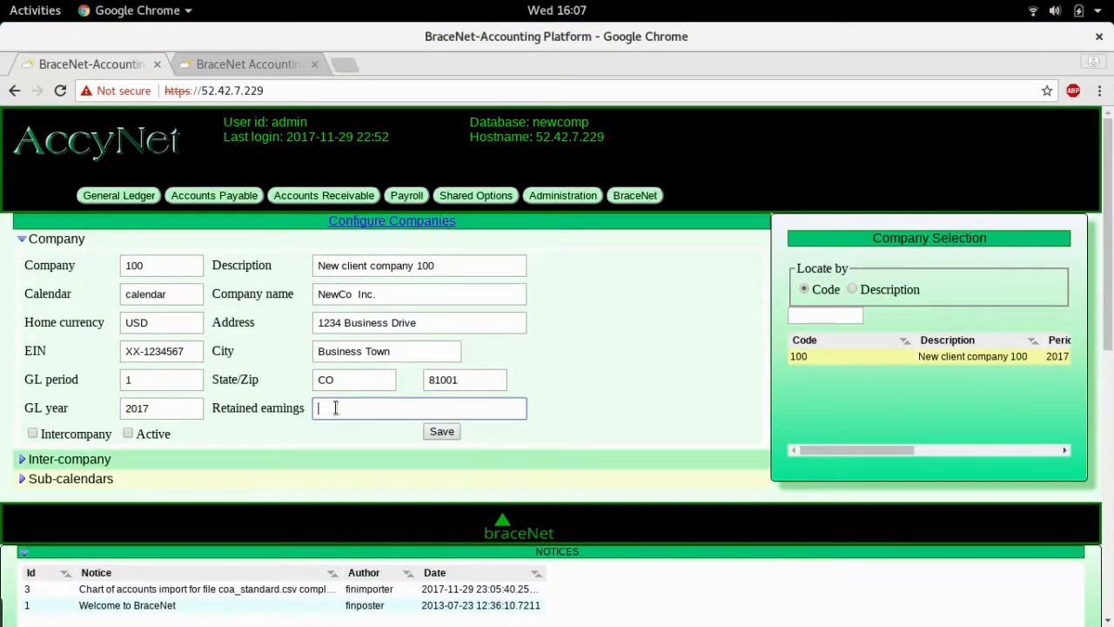
key(ctrl+v)
click(442, 432)
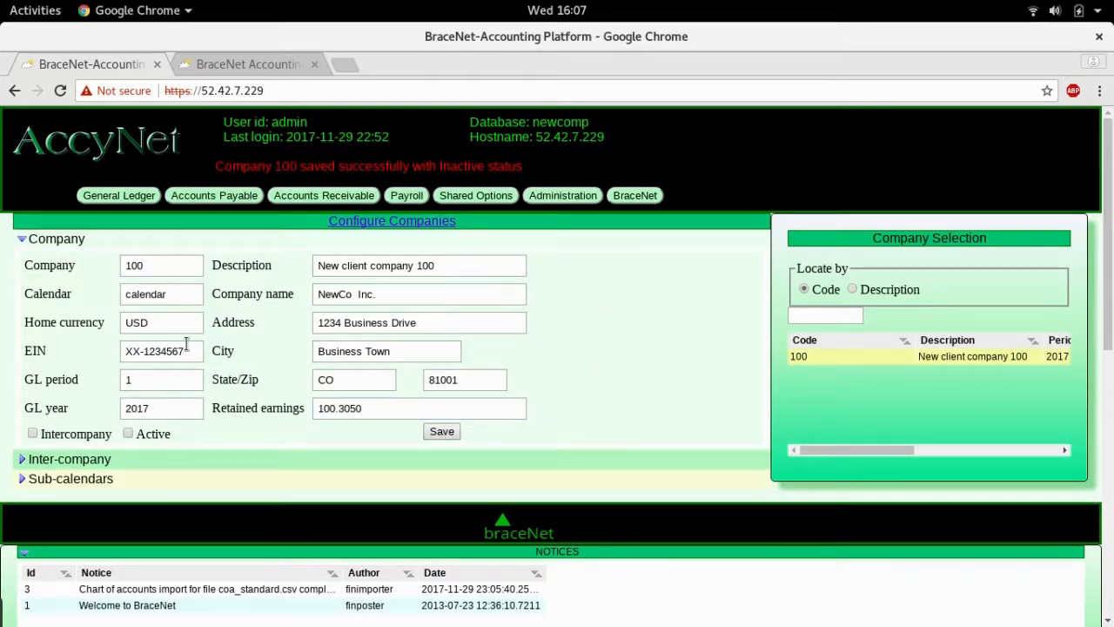
Mark company 100 as active and save it.
click(129, 433)
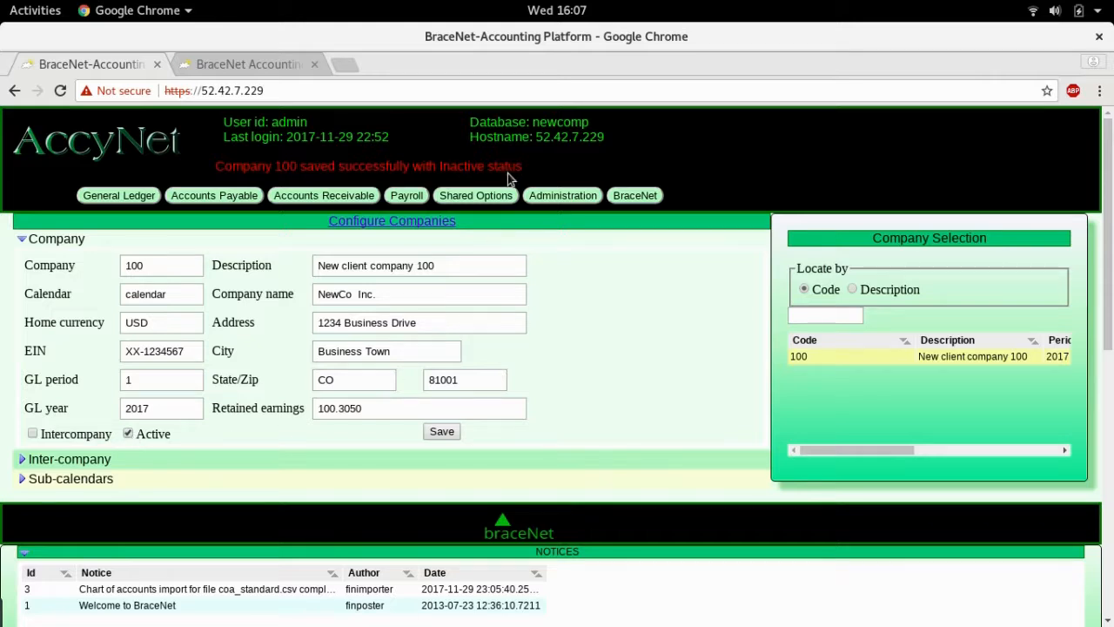
click(442, 432)
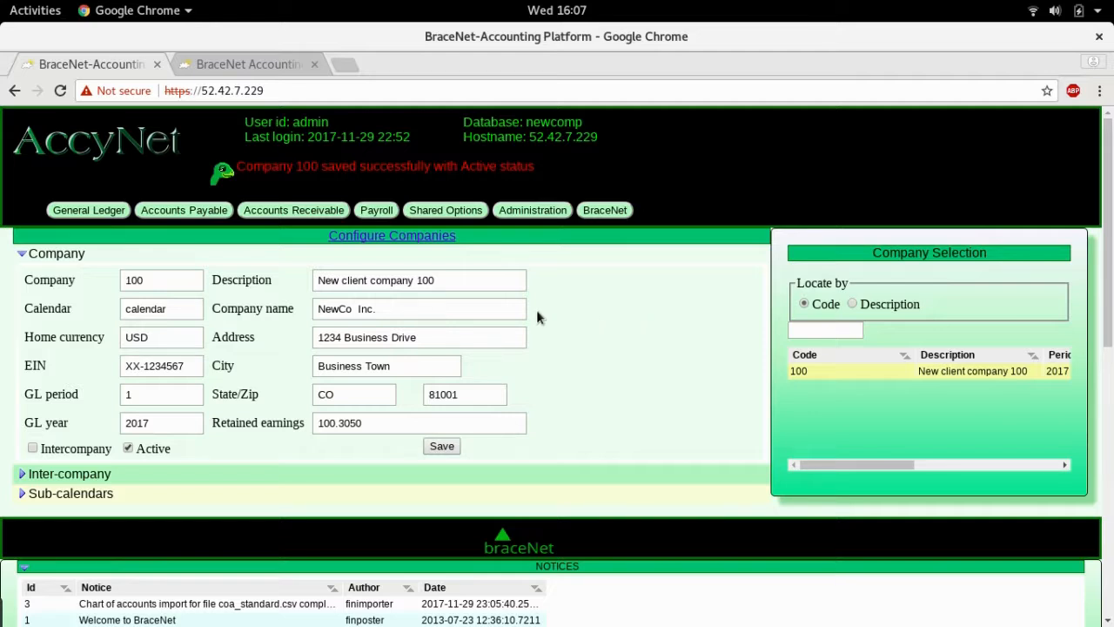
click(24, 480)
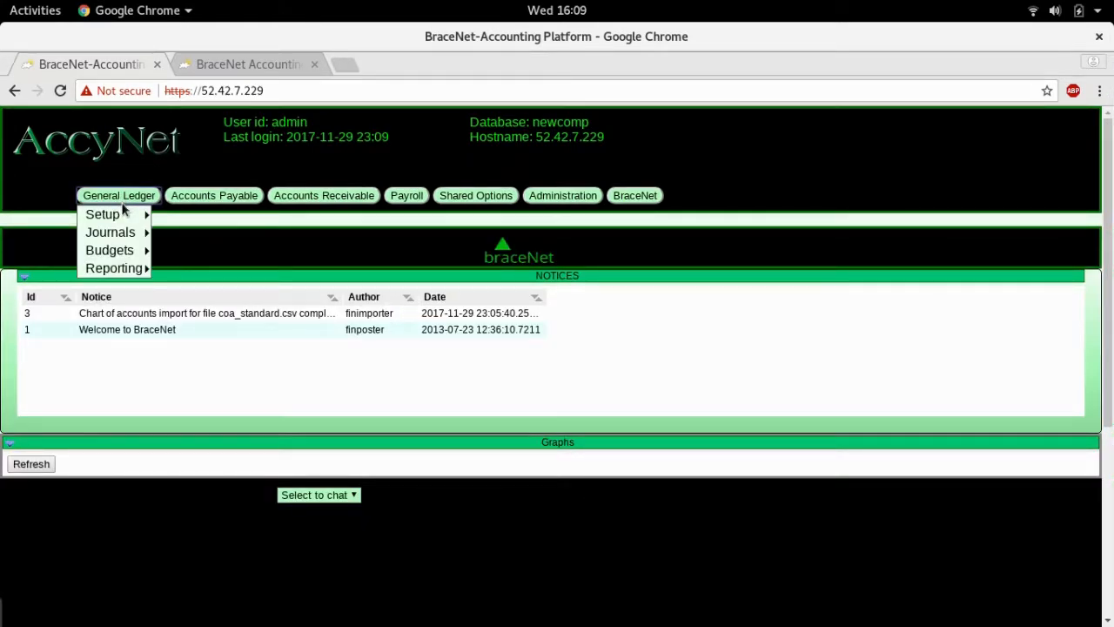
Open the general ledger's Chart of Accounts setup and select company 100 as the ledger.
mouse_move(126, 214)
click(176, 231)
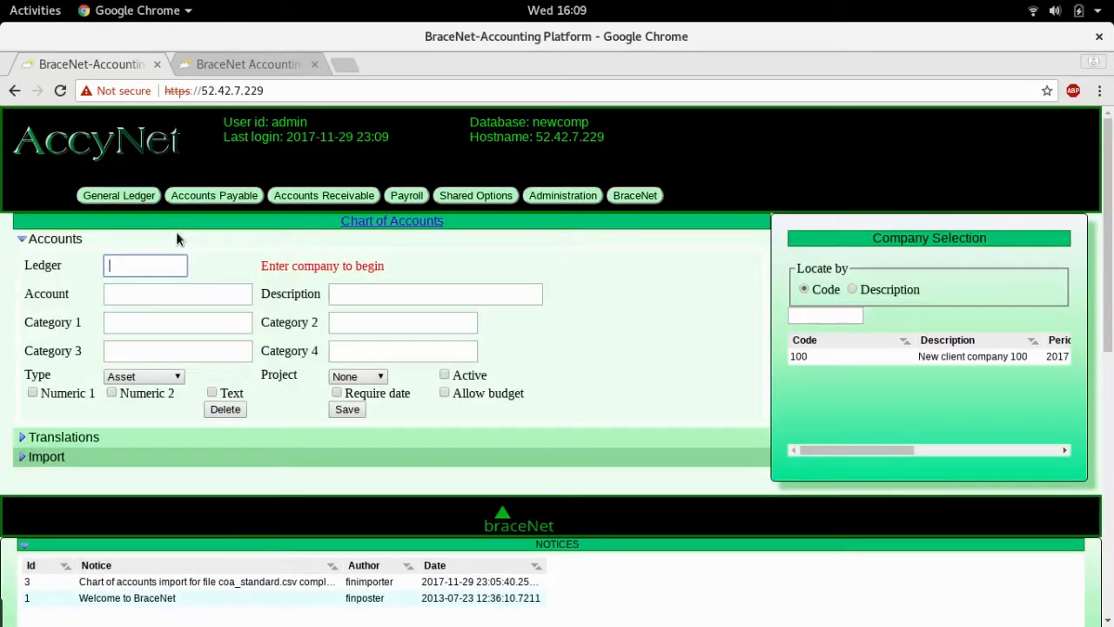
click(795, 356)
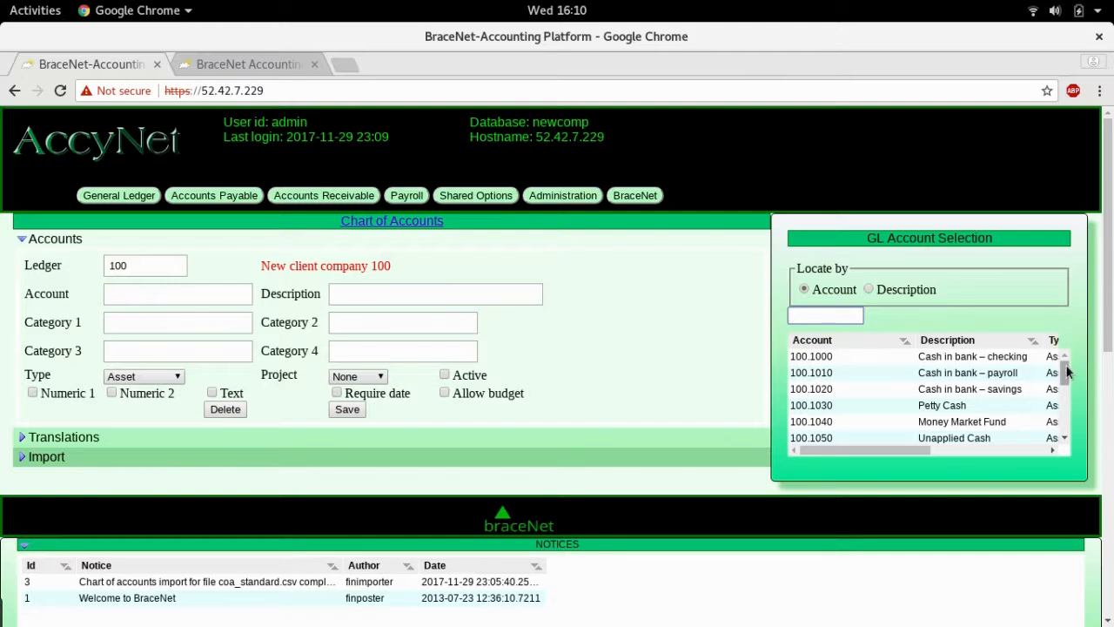
Locate ledger 100's accounts by description with "Re" and select the Retained Earnings account.
mouse_move(1067, 372)
mouse_down()
mouse_move(1072, 397)
mouse_move(1072, 368)
mouse_up()
click(869, 289)
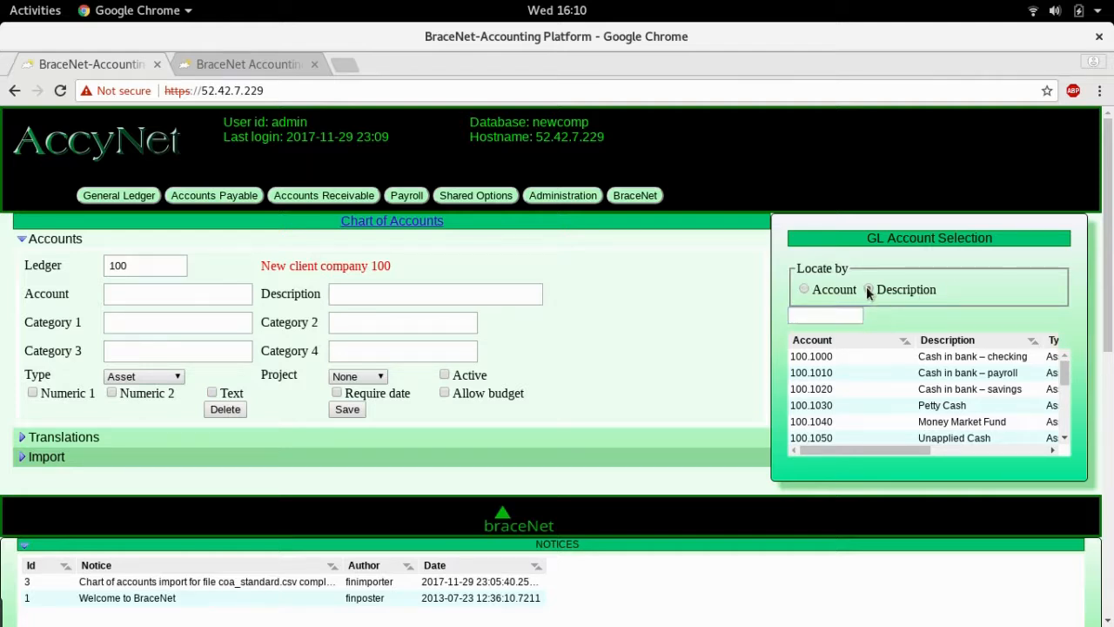
click(822, 315)
text(Re)
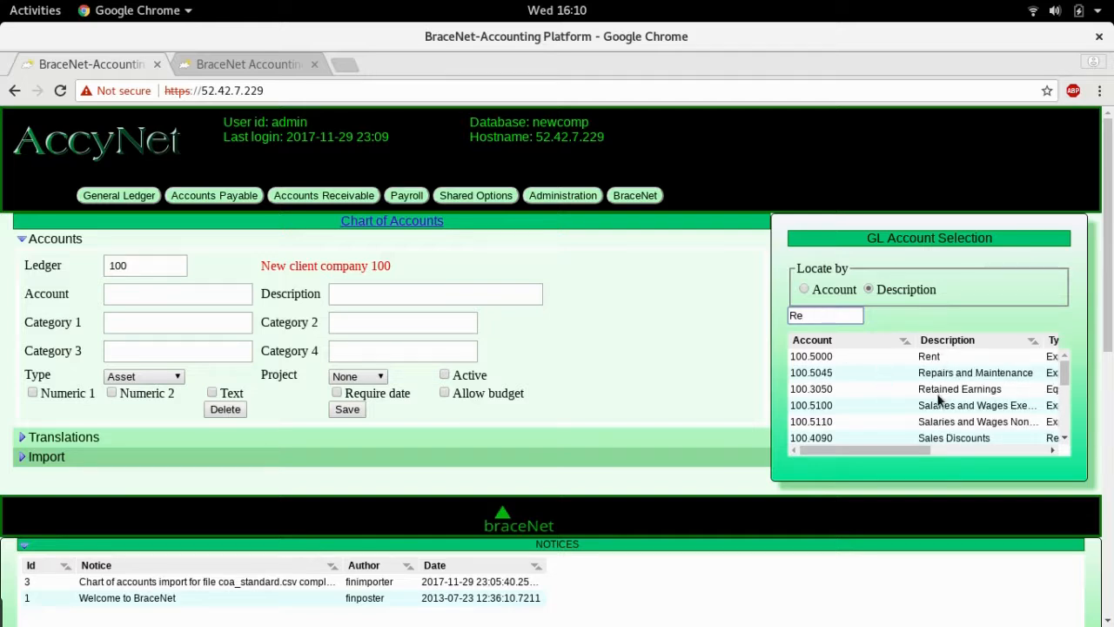
click(938, 391)
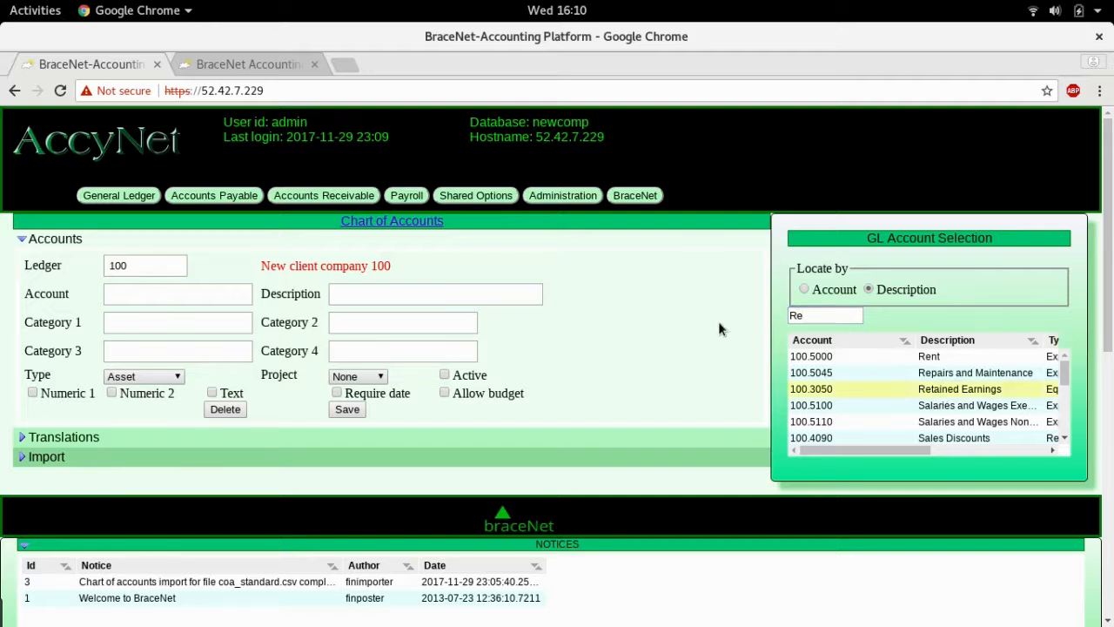